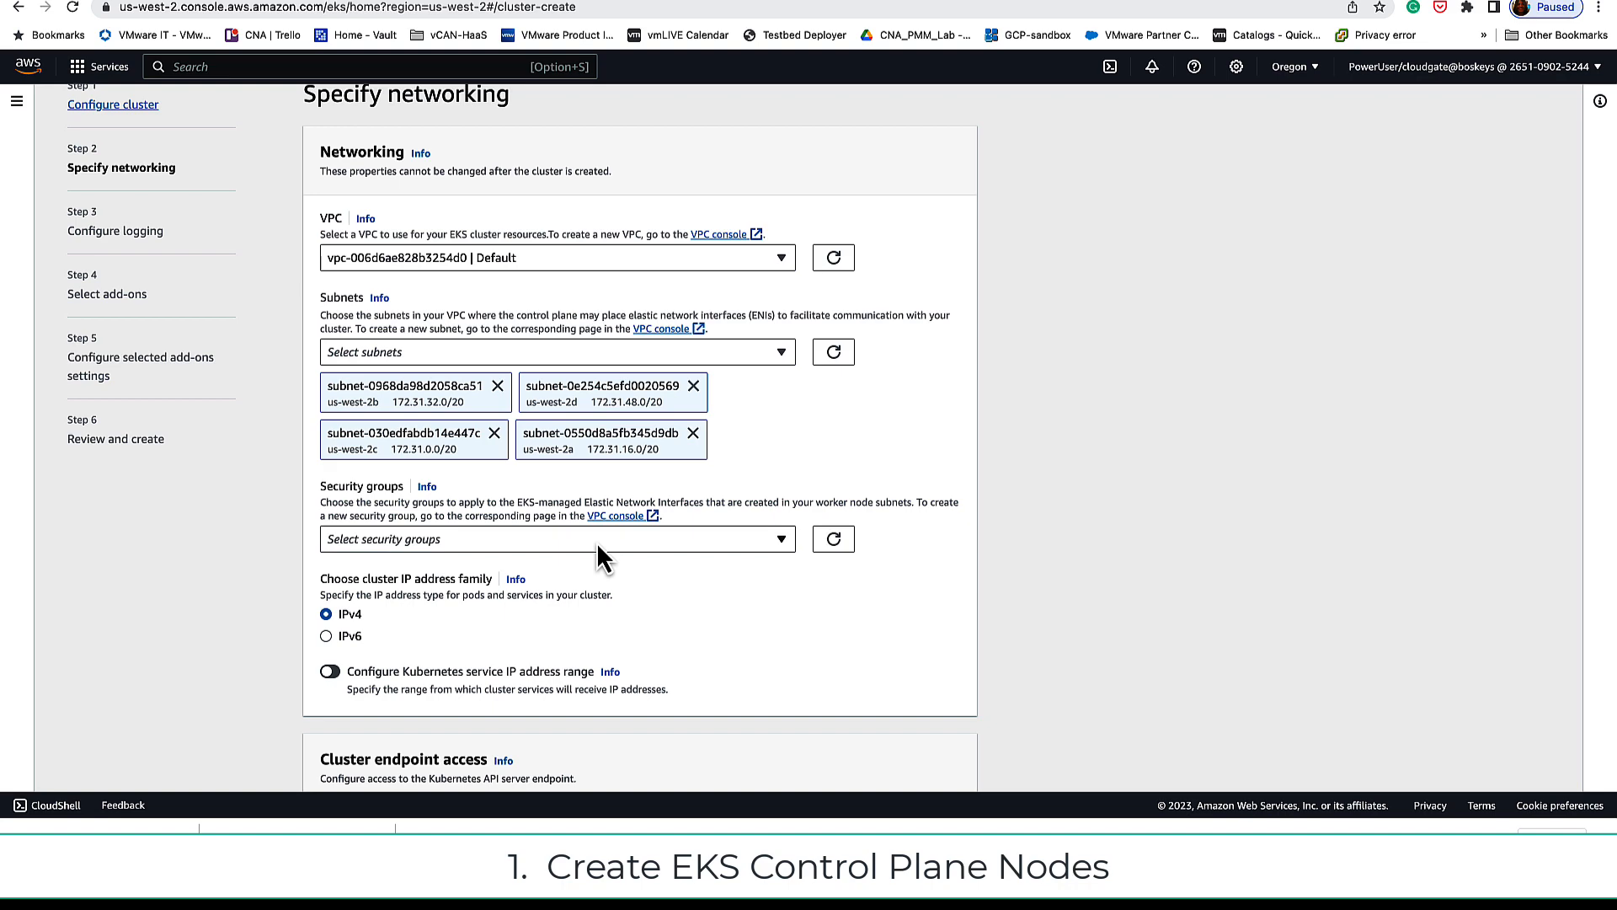
Step: Scroll the Specify networking page to check the default VPC and four us-west-2a–2d subnets
scroll(596, 542, down, 5)
Step: Accept default logging and the coredns, kube-proxy and vpc-cni add-ons, then create aws-create-eks
click(940, 763)
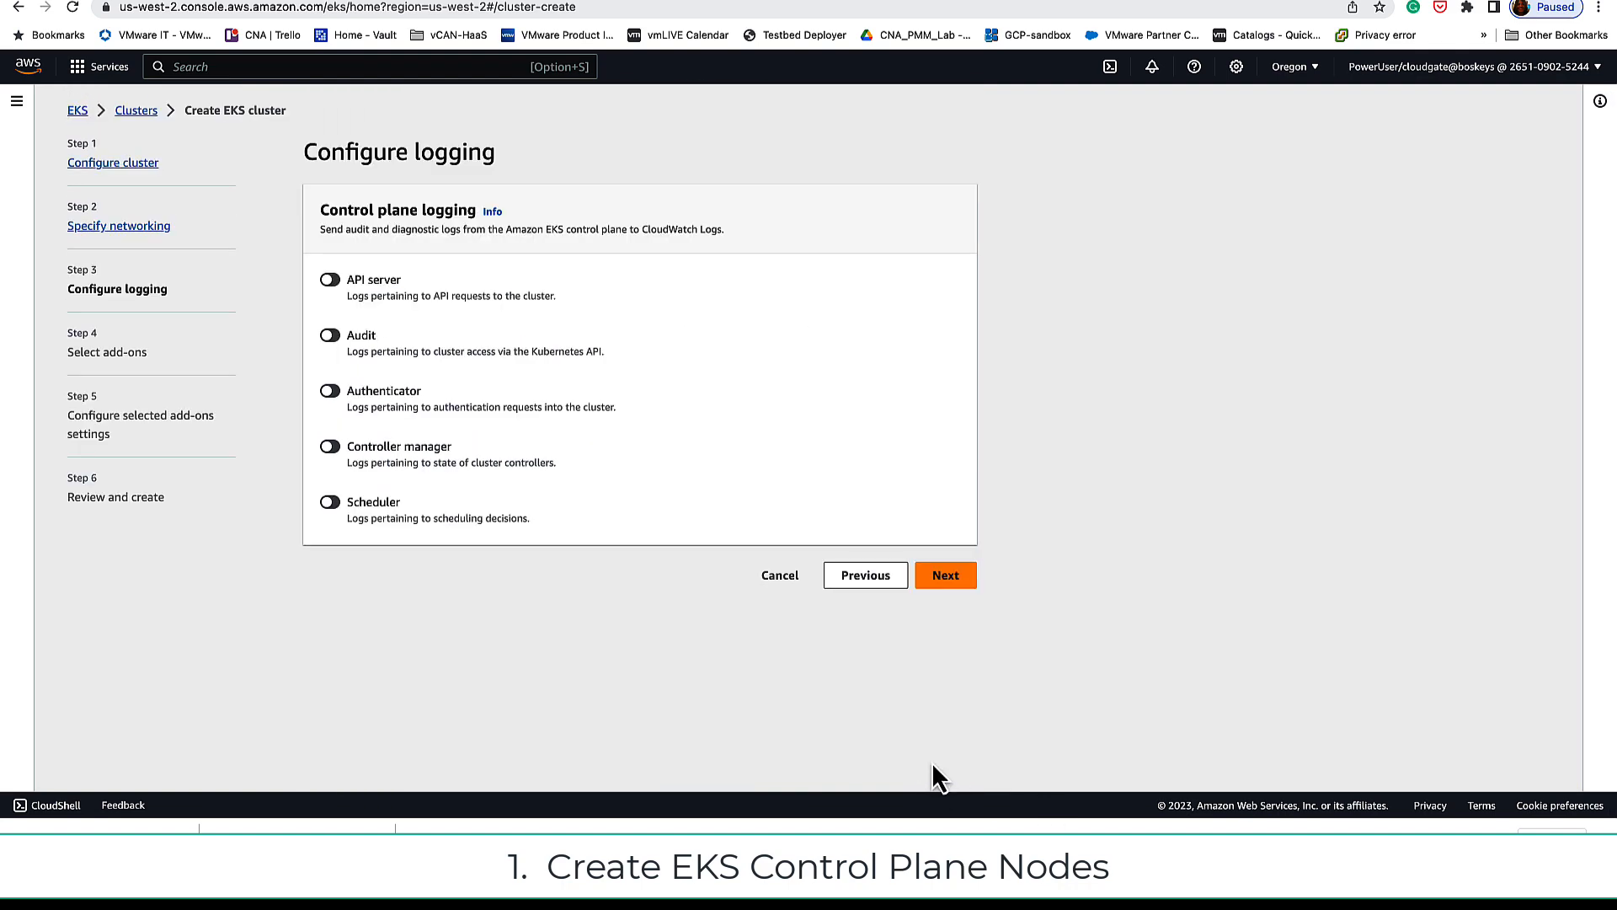
click(936, 578)
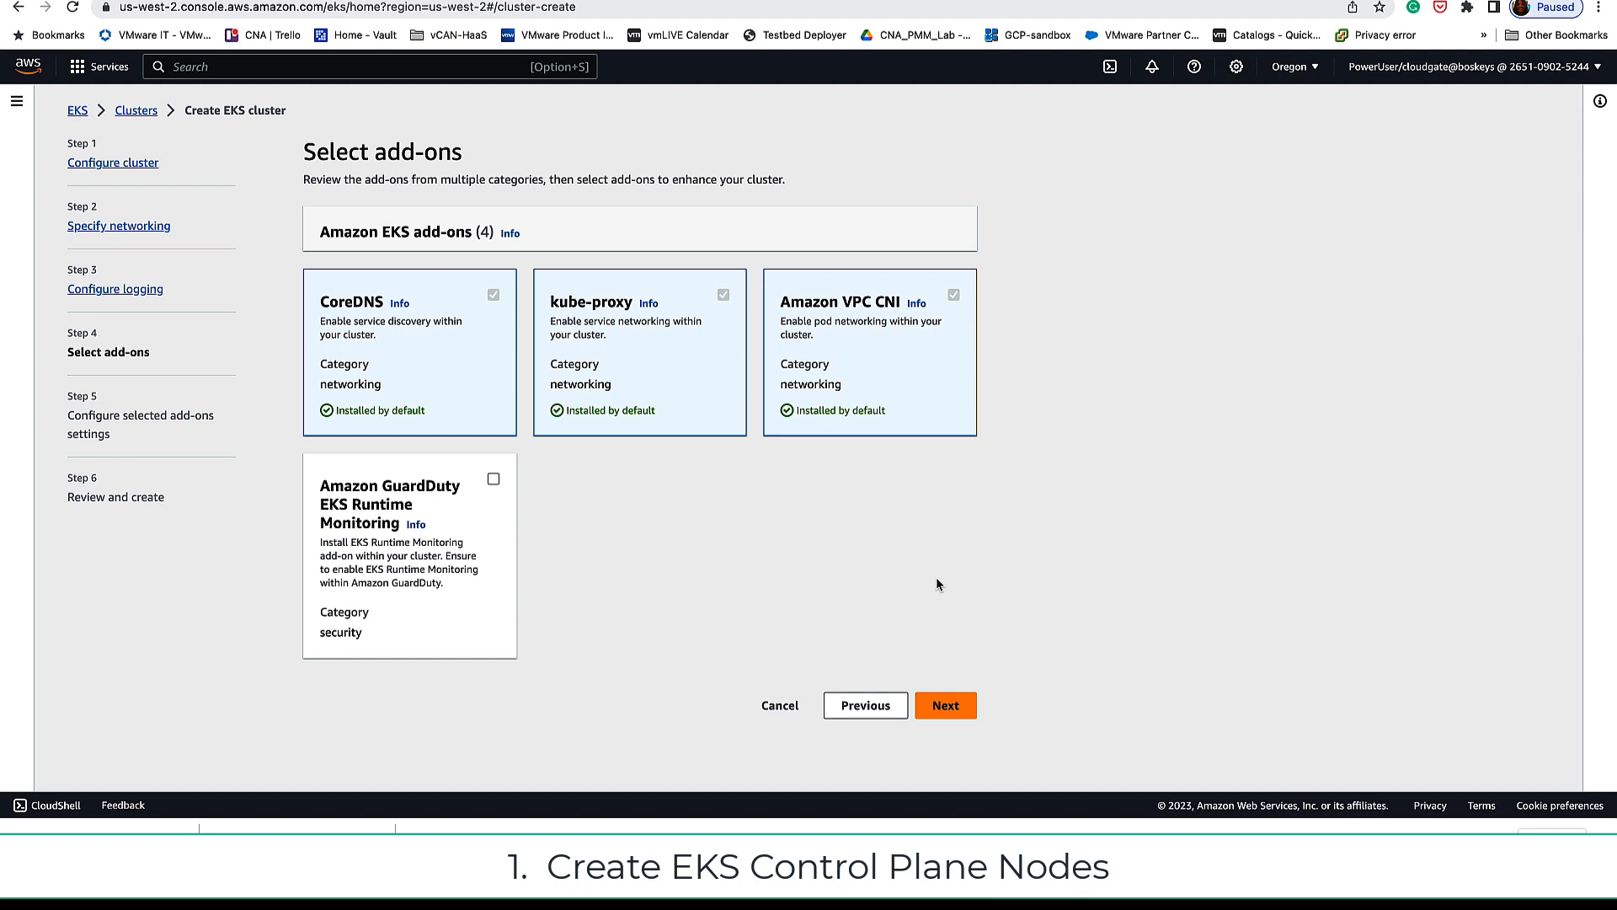
click(952, 706)
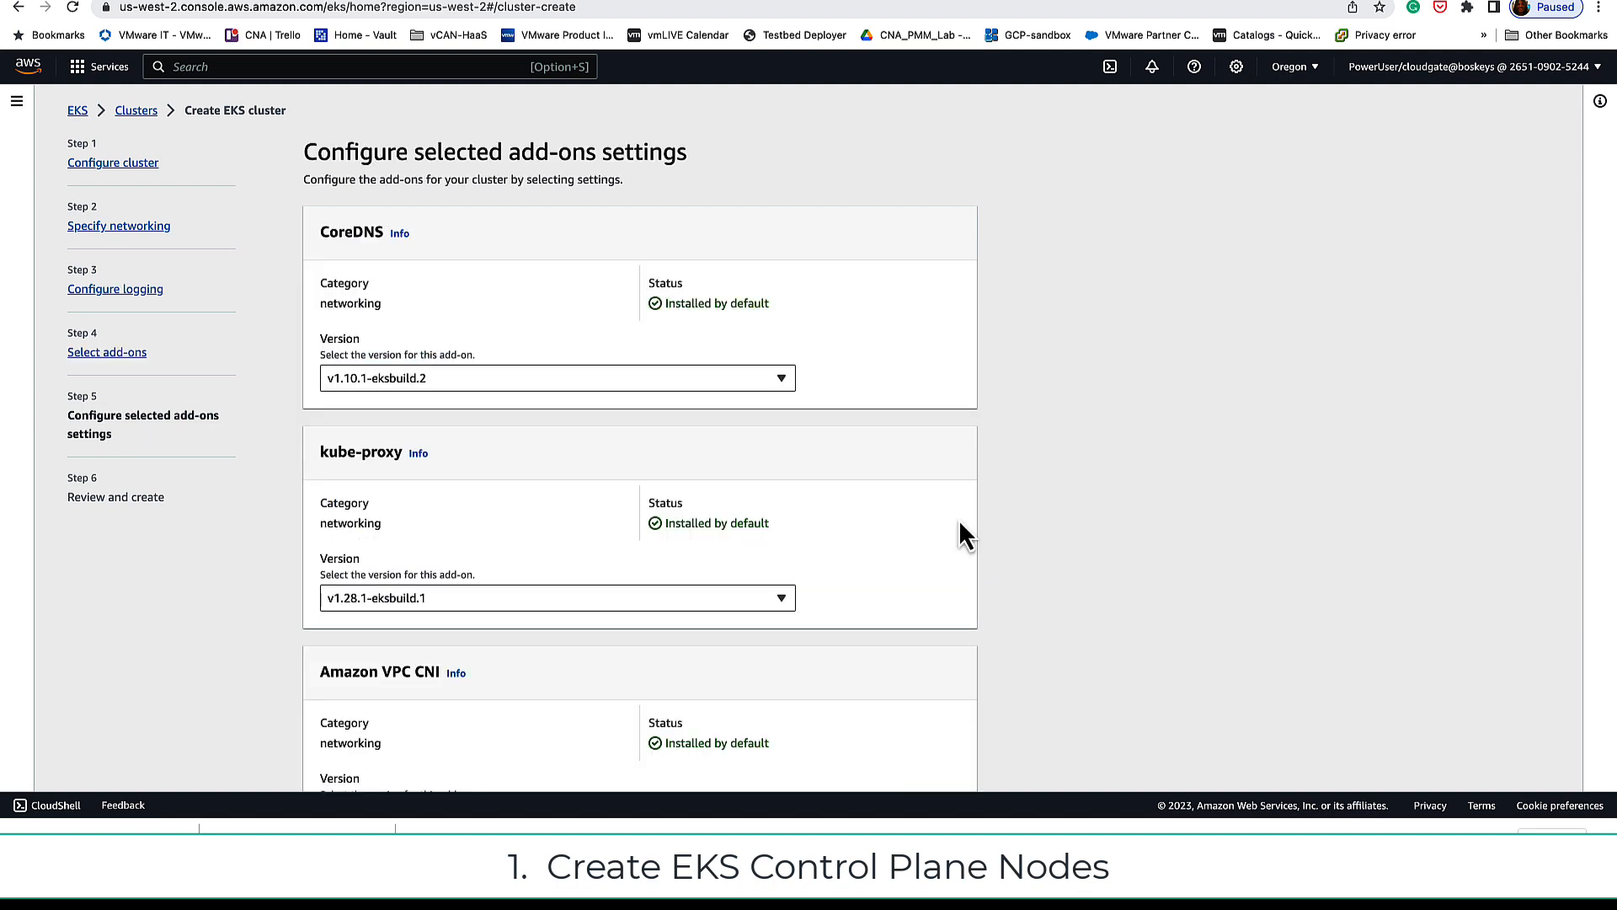
scroll(960, 530, down, 3)
click(943, 761)
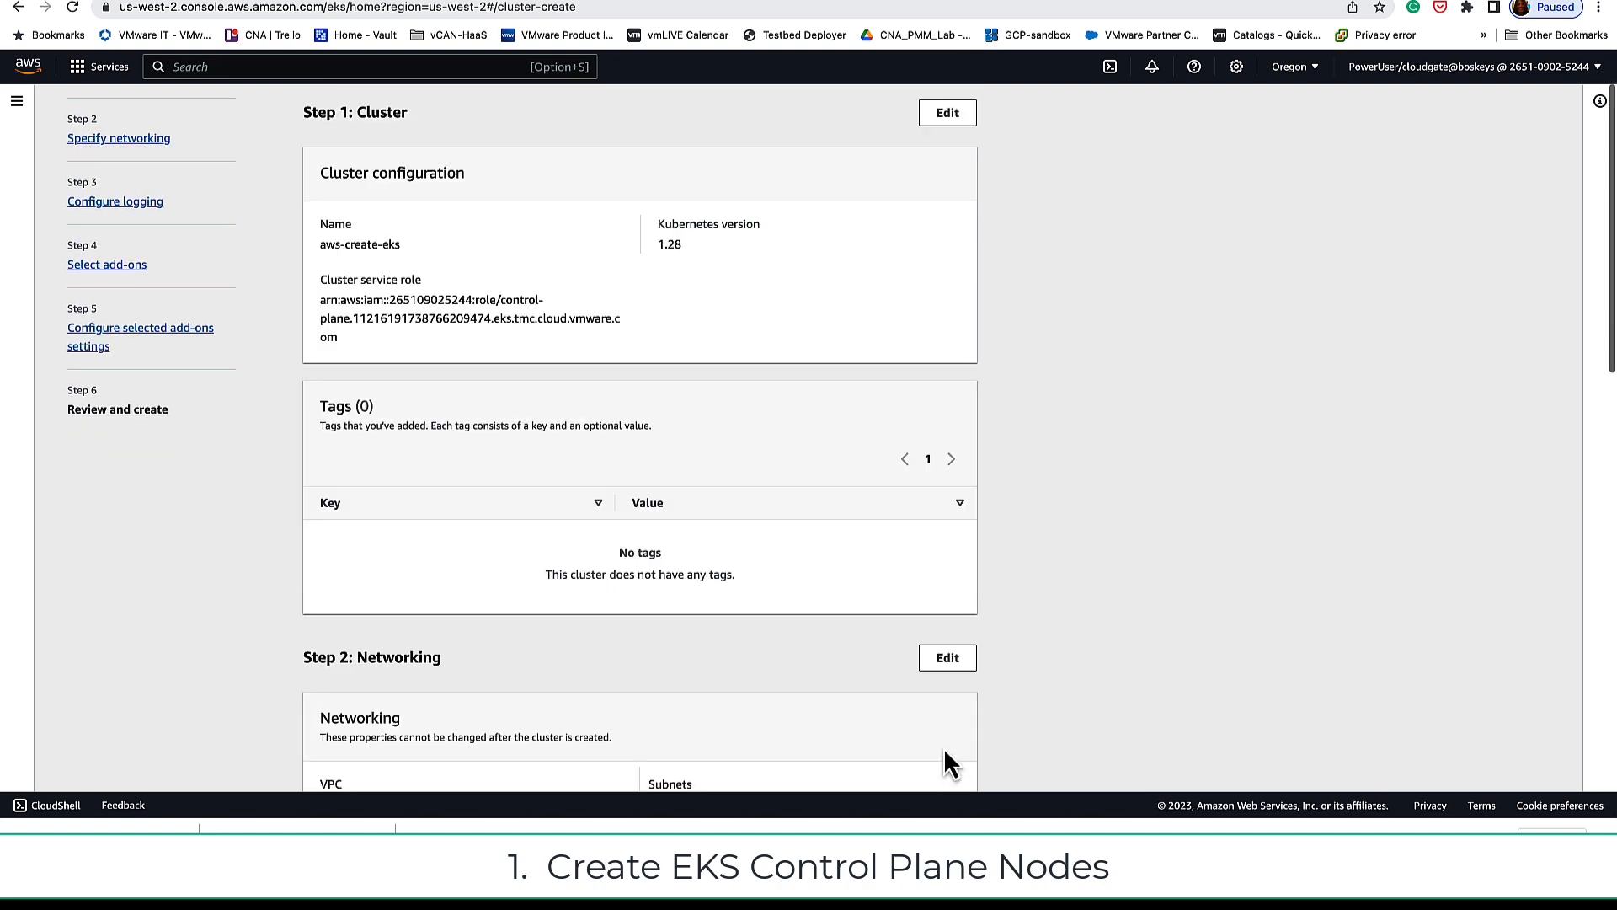
scroll(601, 655, down, 10)
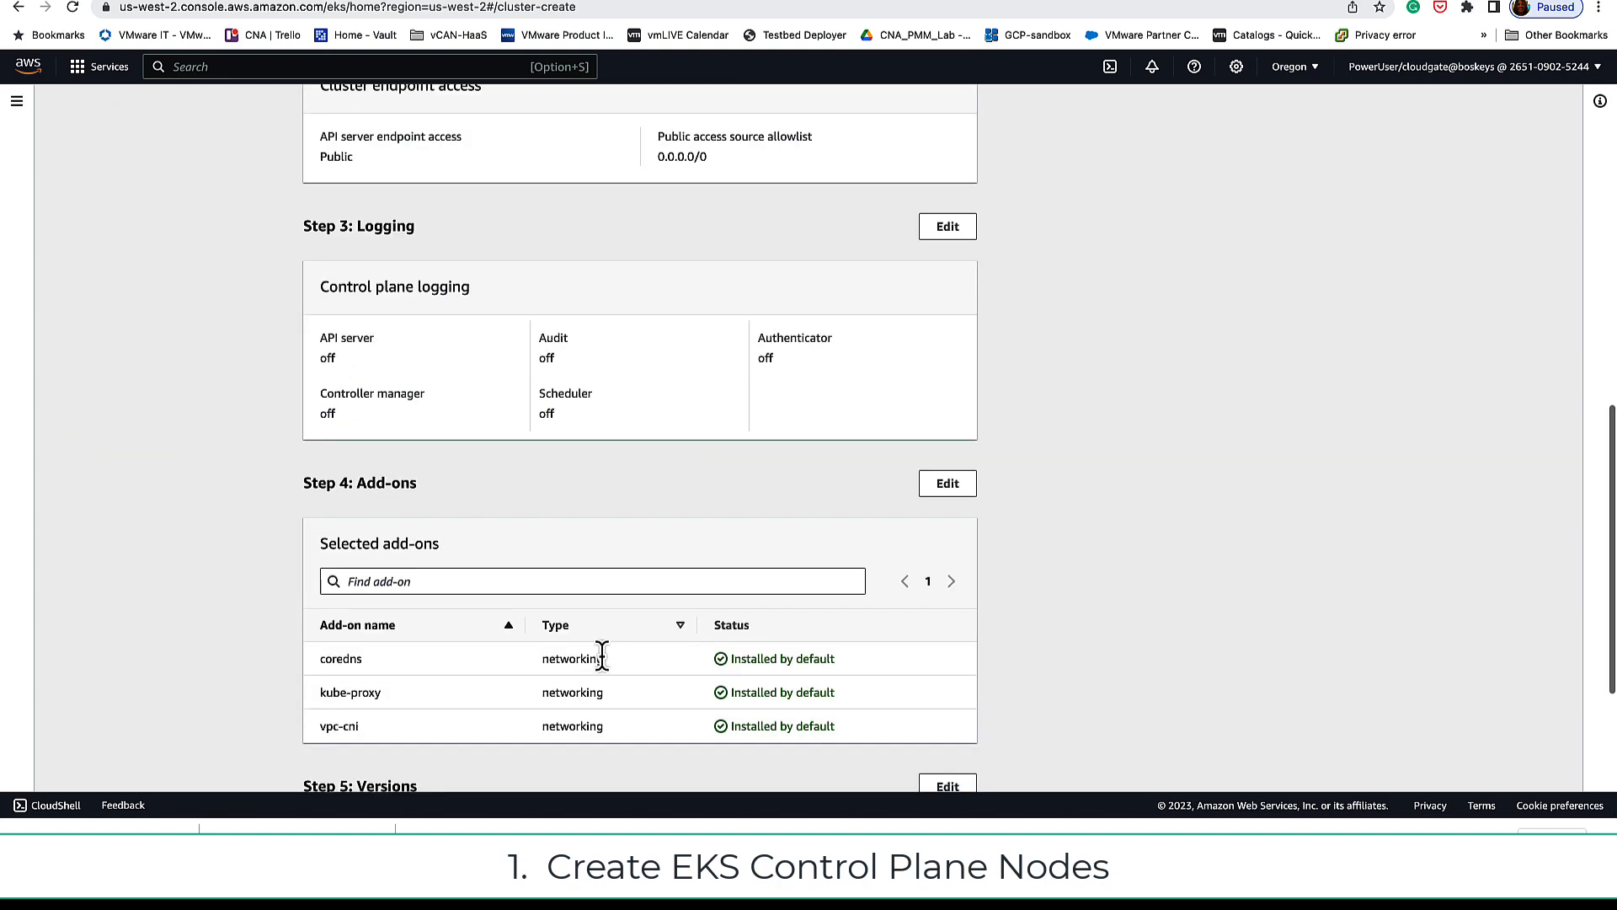
scroll(601, 657, down, 4)
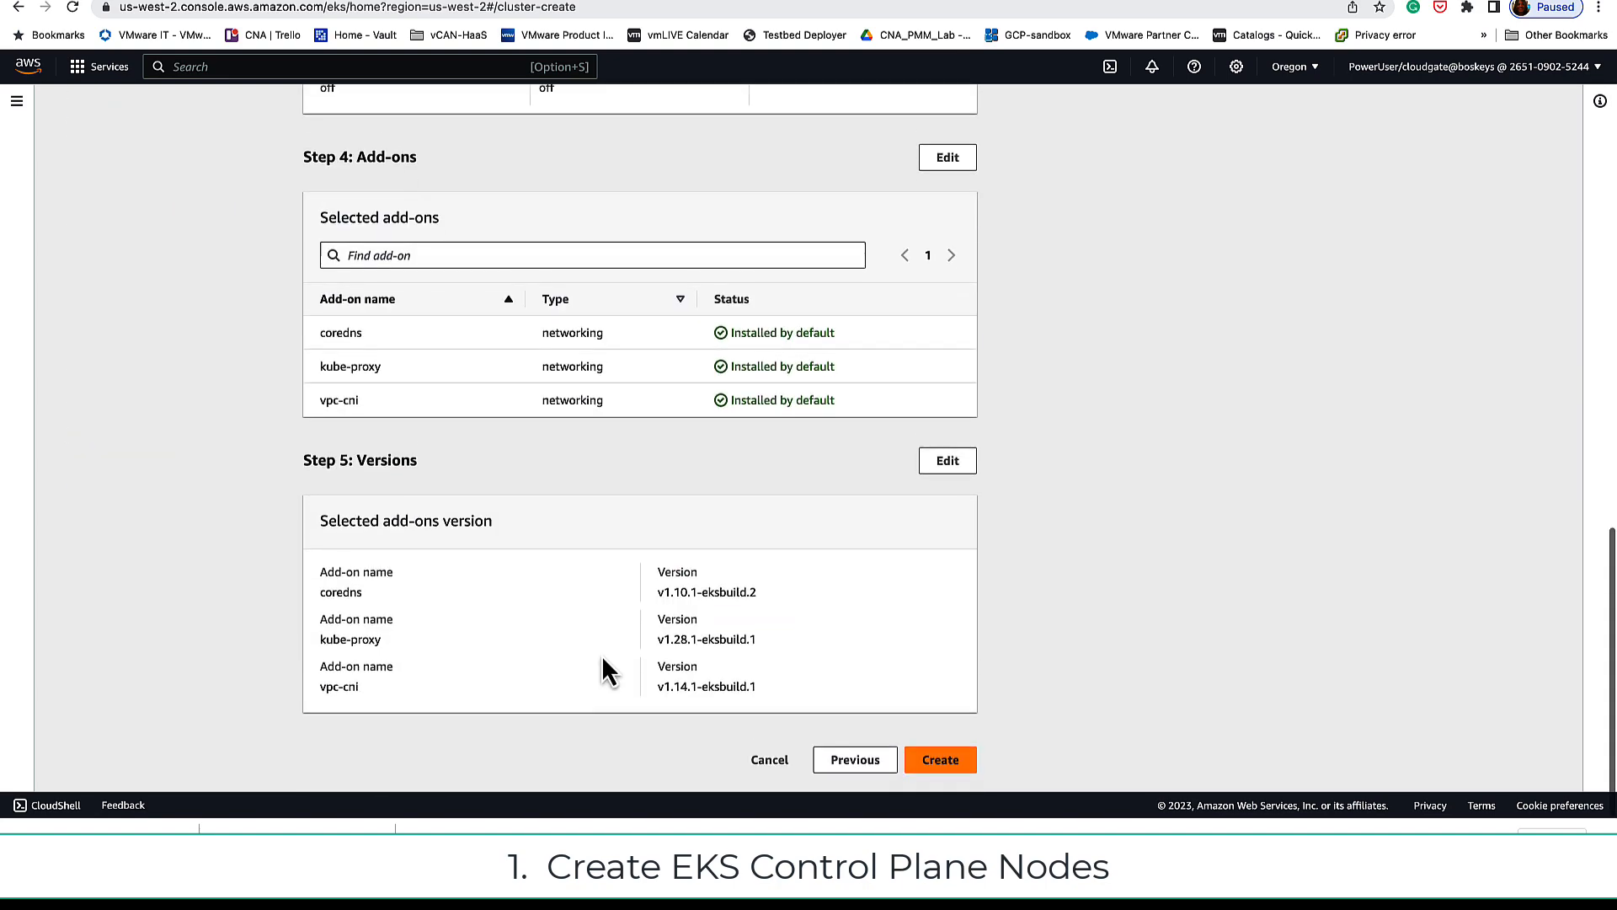
click(939, 762)
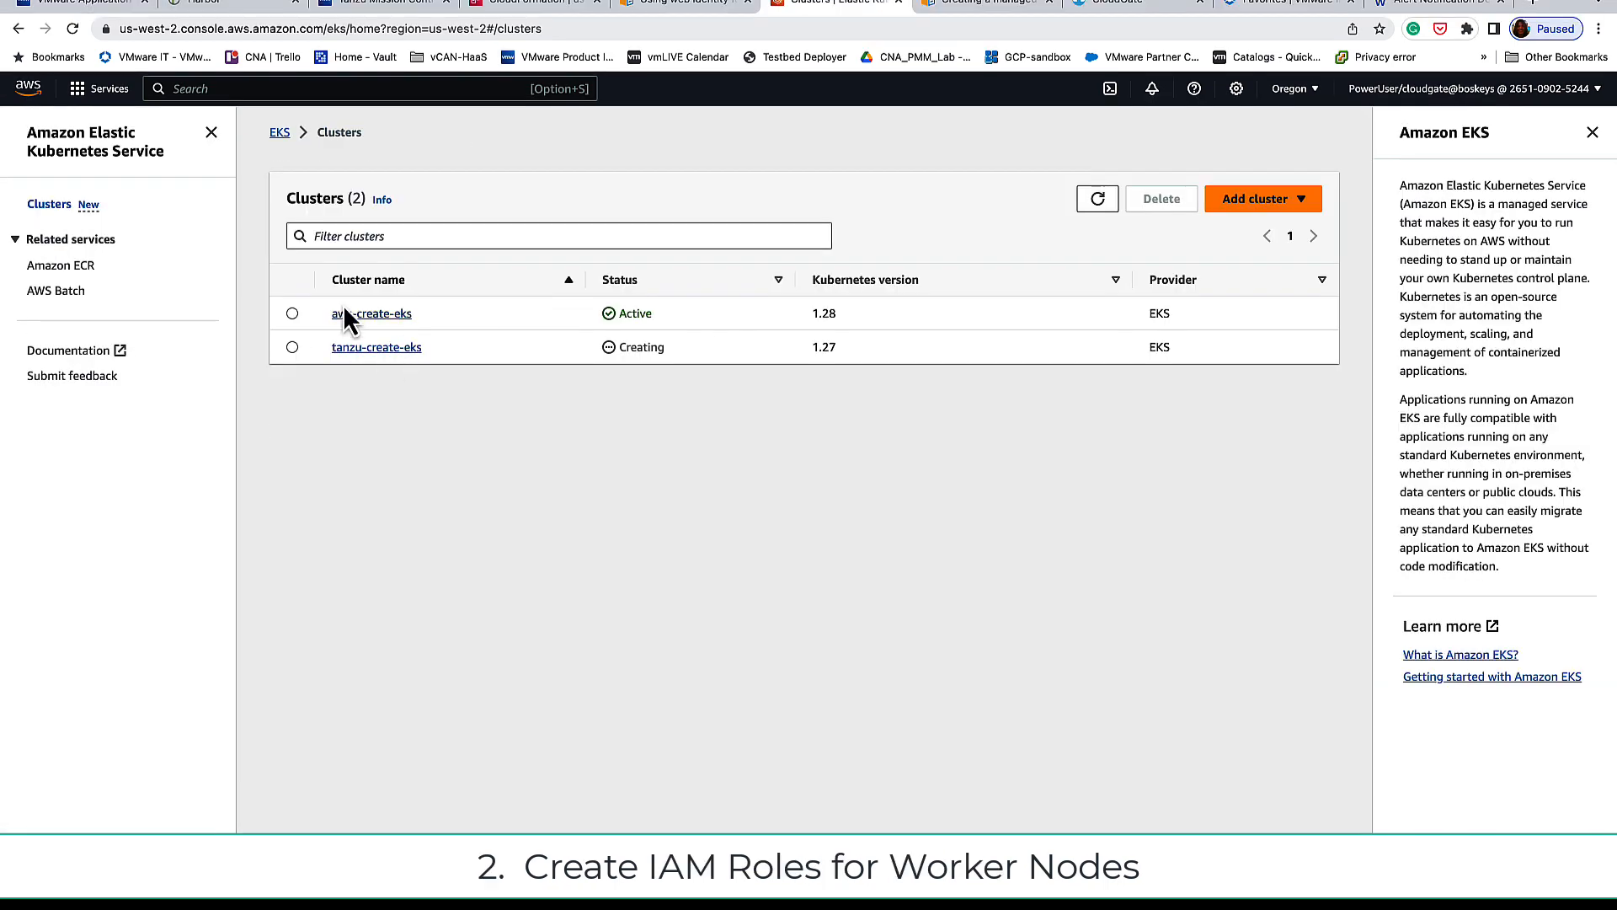
Step: From aws-create-eks's Compute tab, start a new node group and begin naming it 'ek'
click(371, 313)
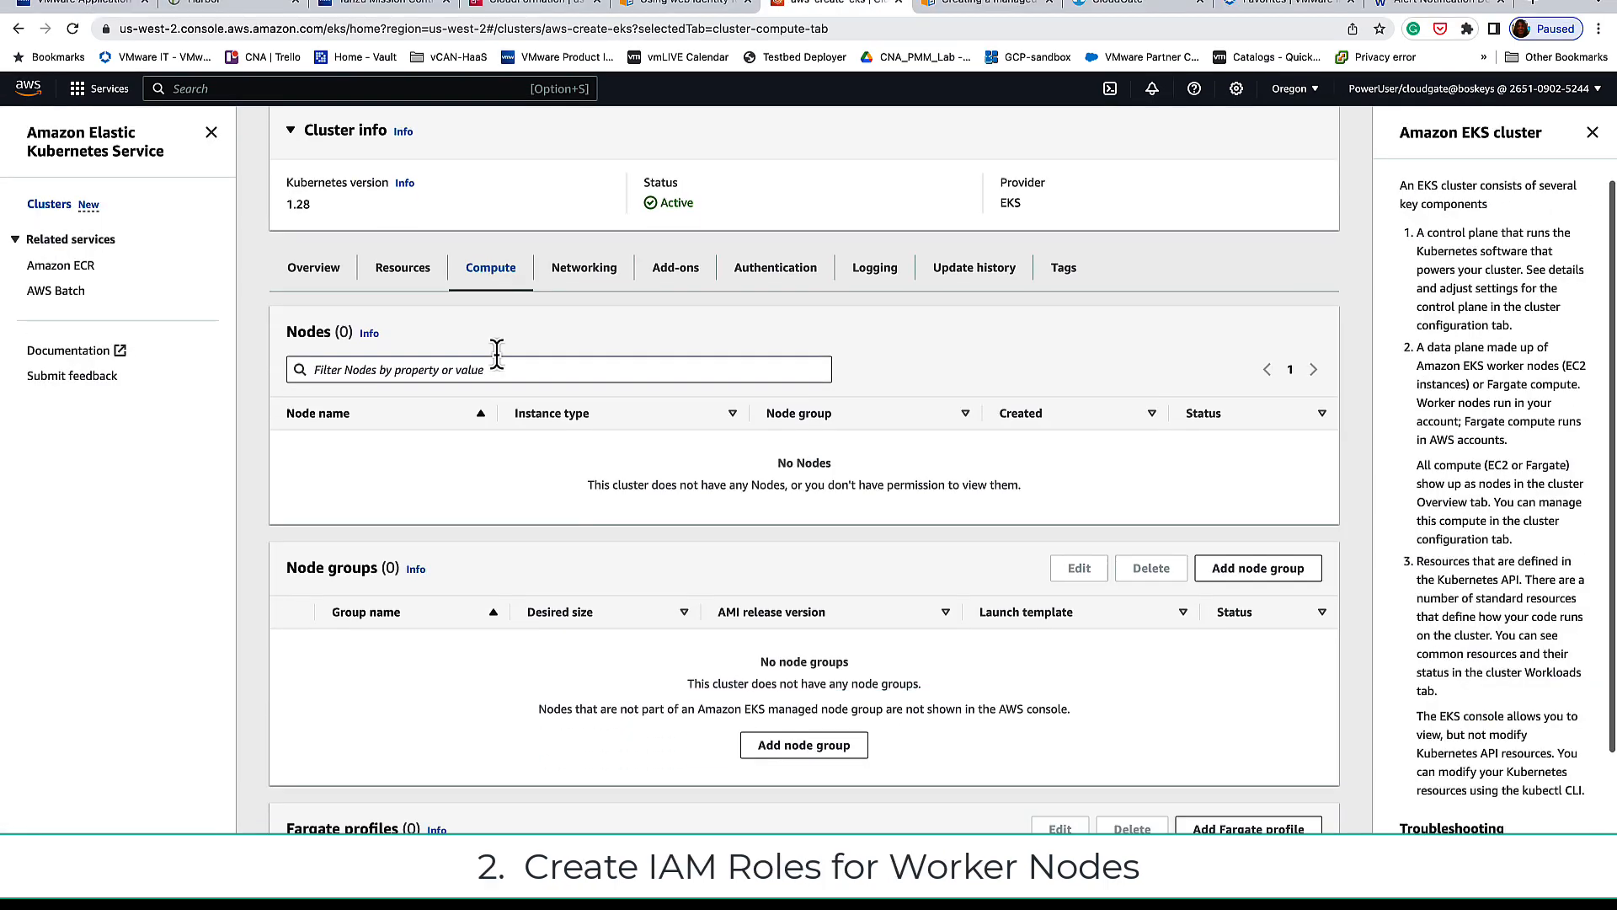
scroll(495, 358, down, 3)
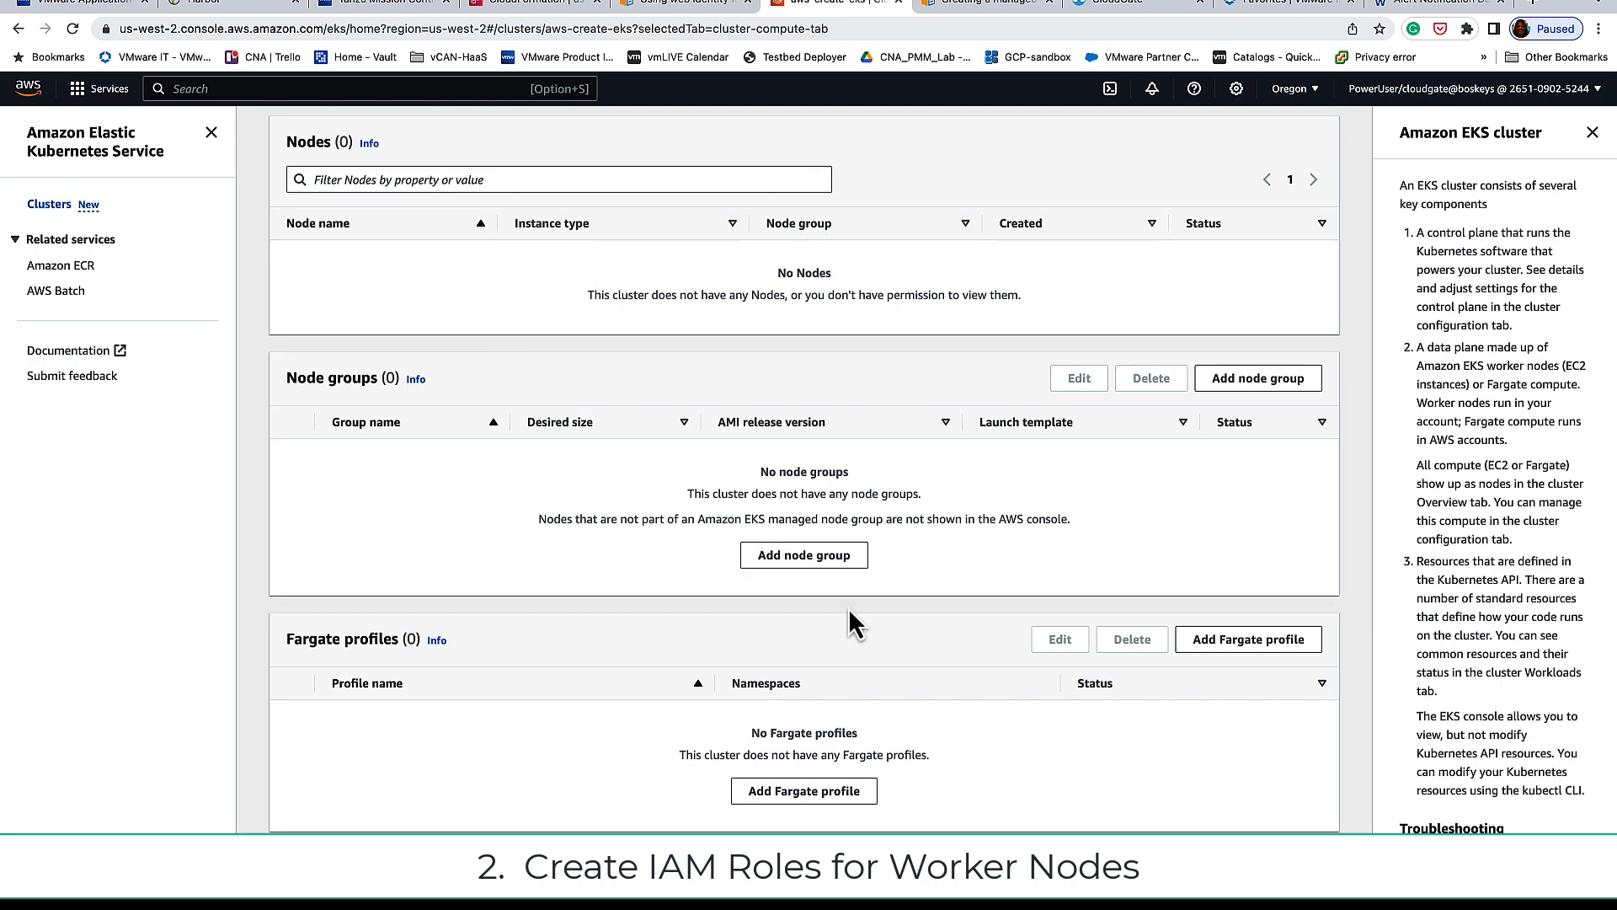
click(845, 559)
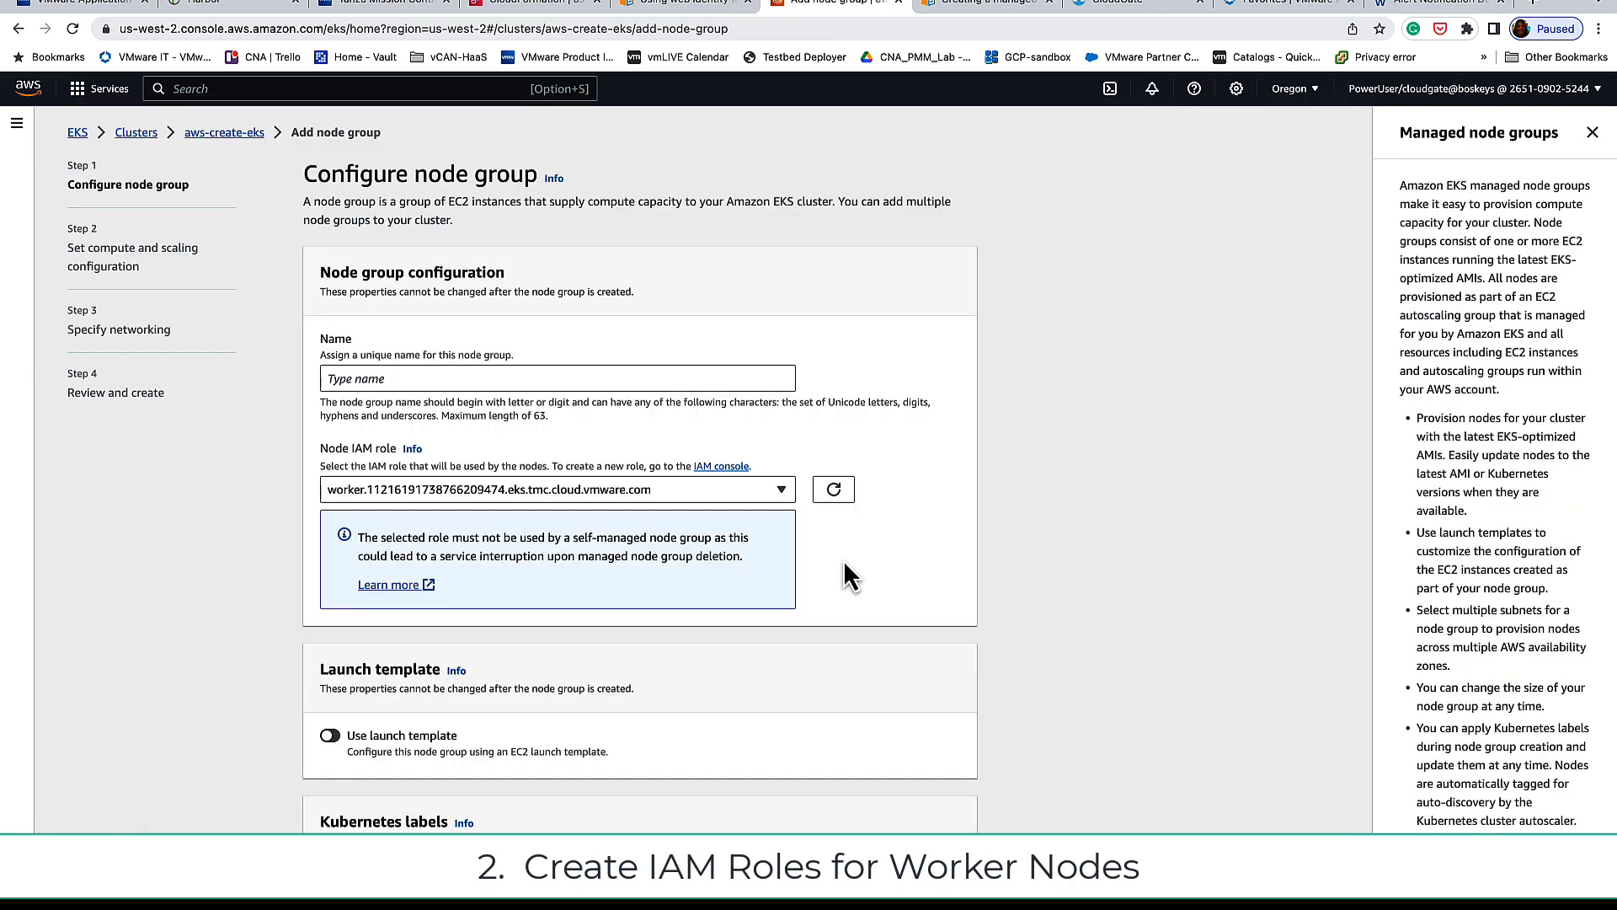
click(455, 376)
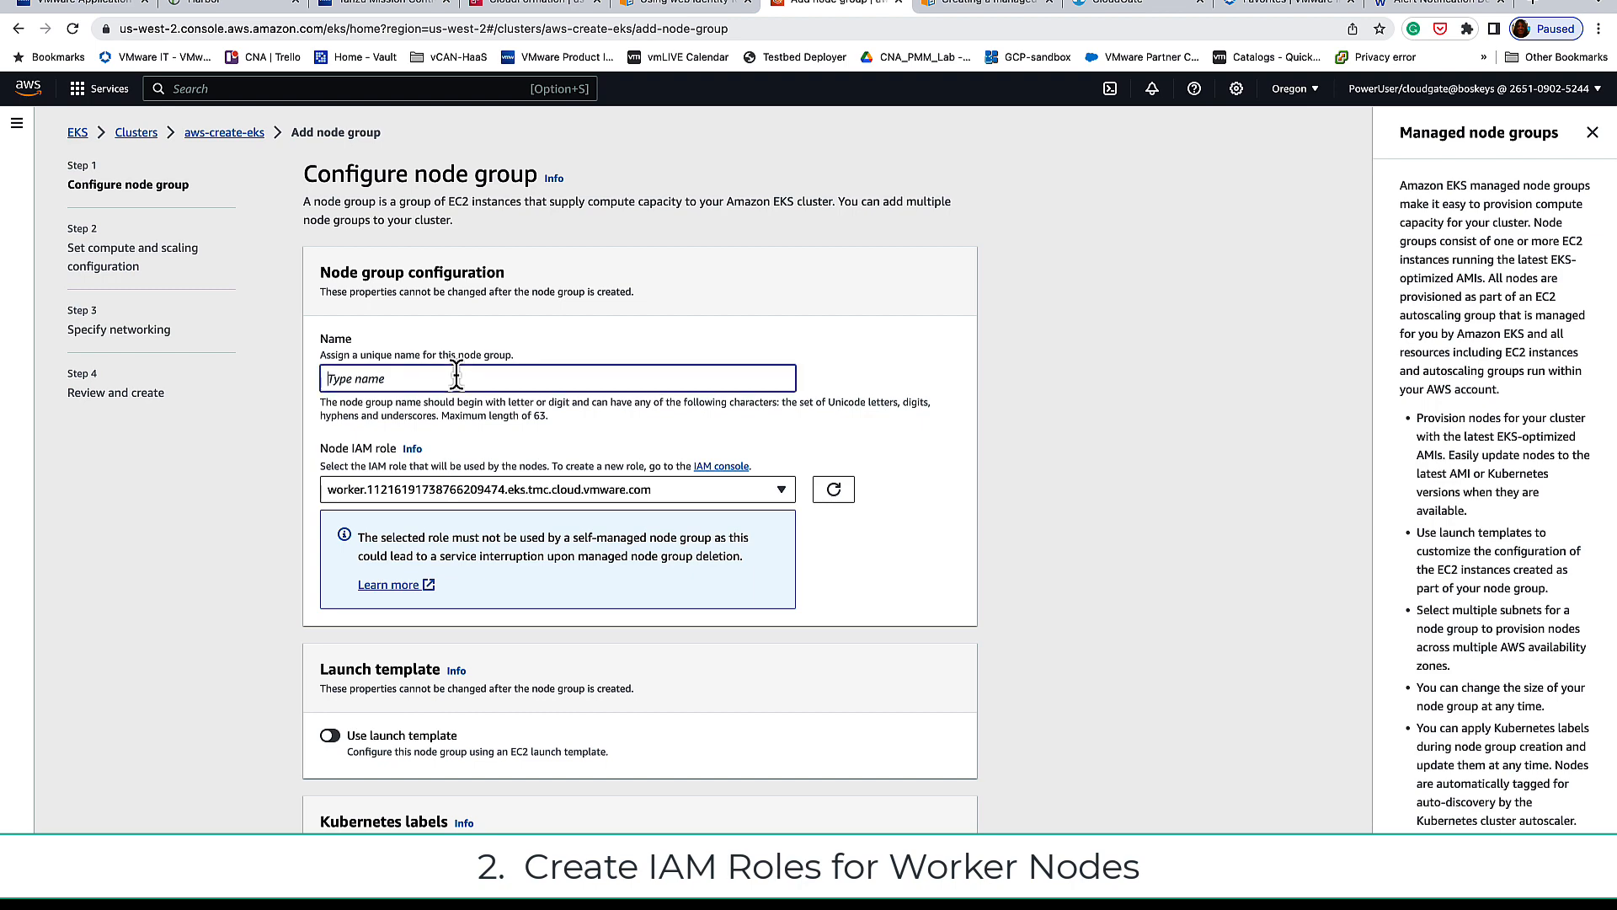
text(ek)
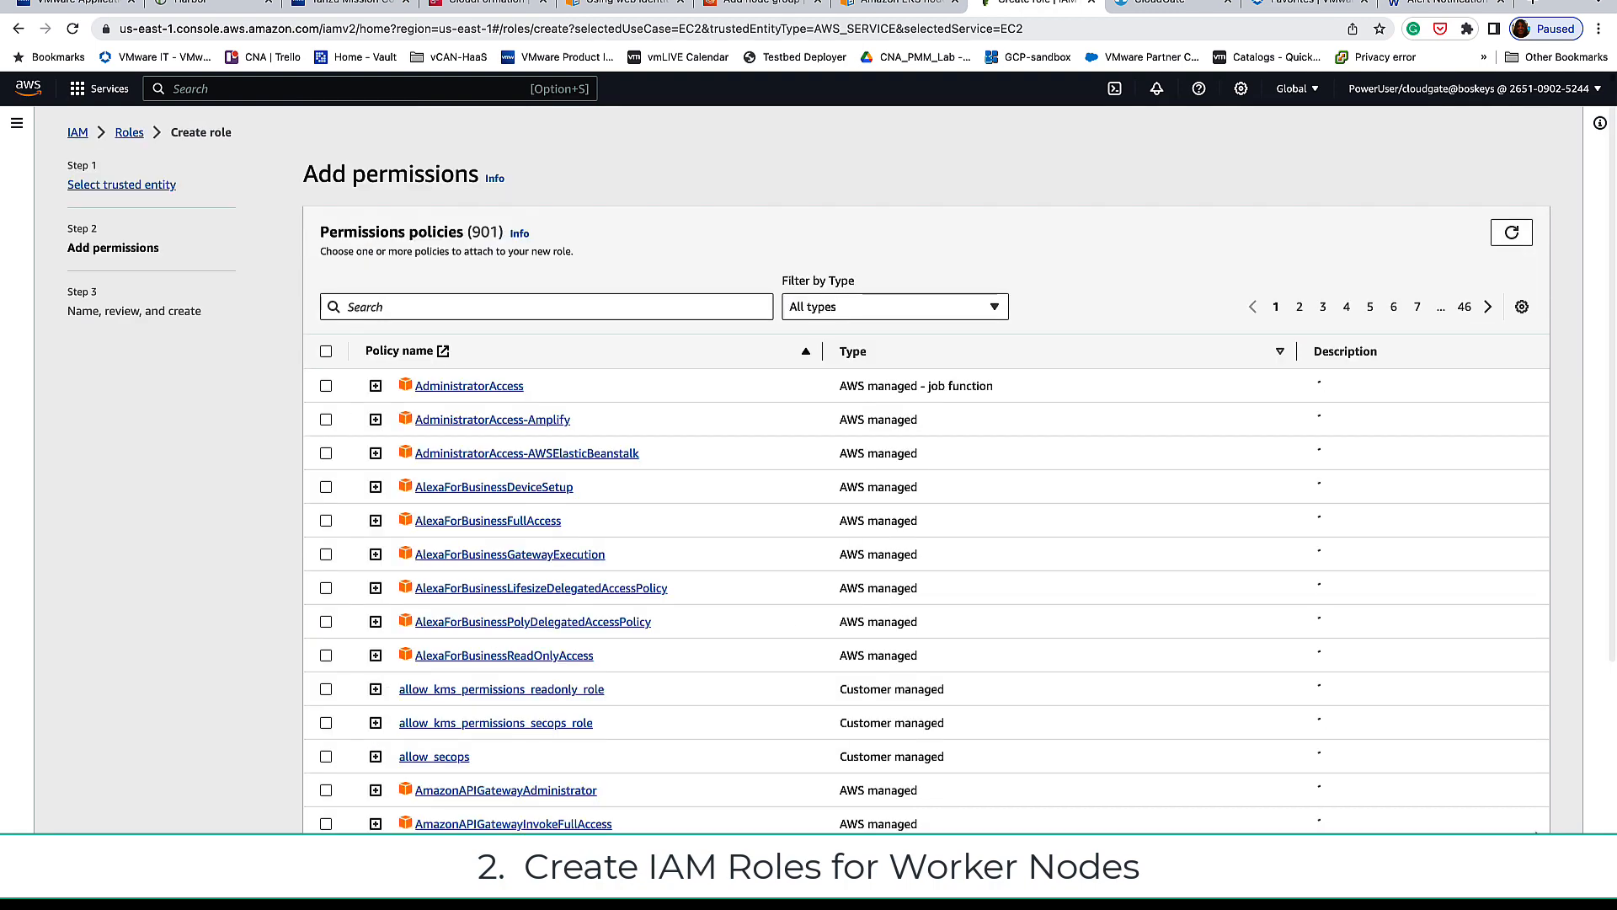
Step: Attach AmazonEKSWorkerNodePolicy, begin naming the role 'EKS', and check the EKS docs for required policies
click(572, 306)
text(AmazonEKSWorkerNodePolicy)
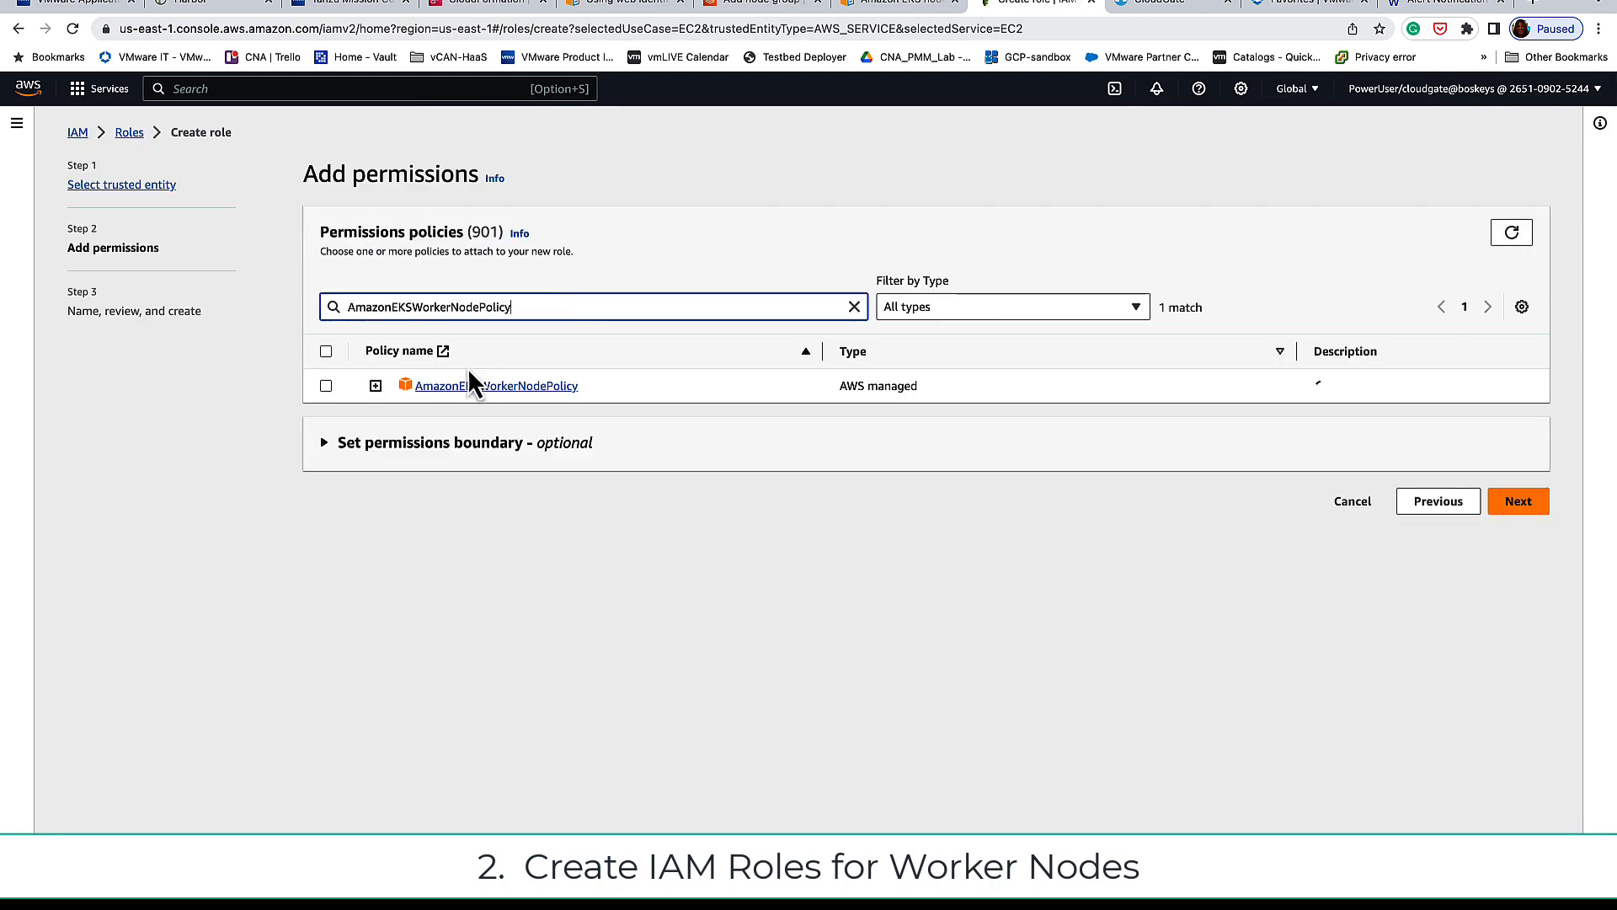
click(326, 385)
click(1509, 505)
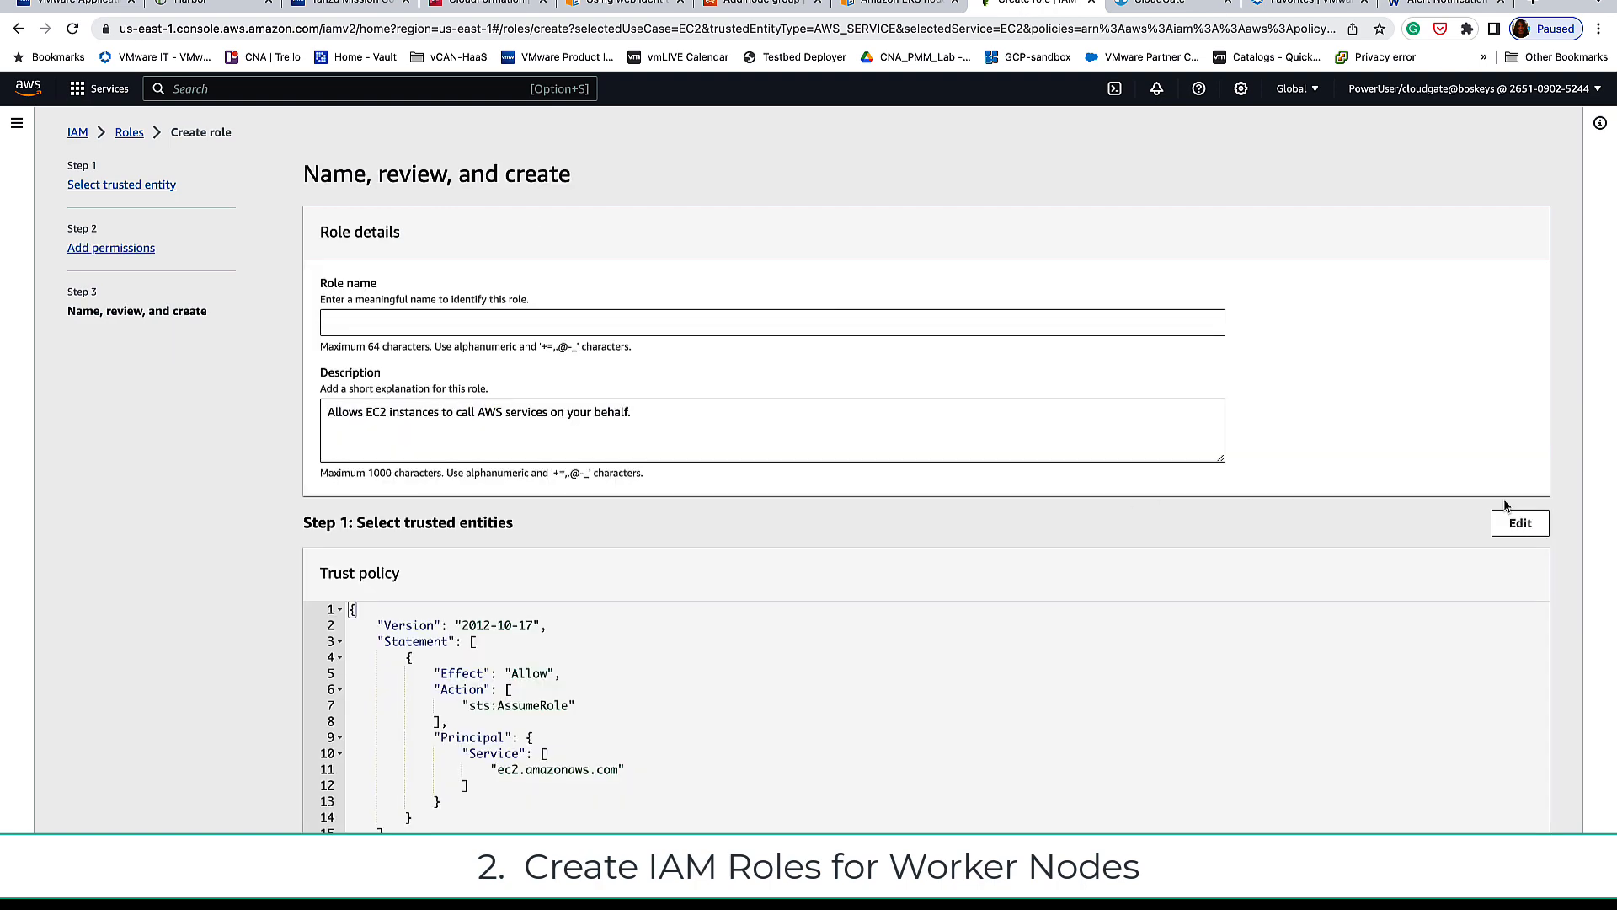
click(779, 322)
text(EKS_worker_node)
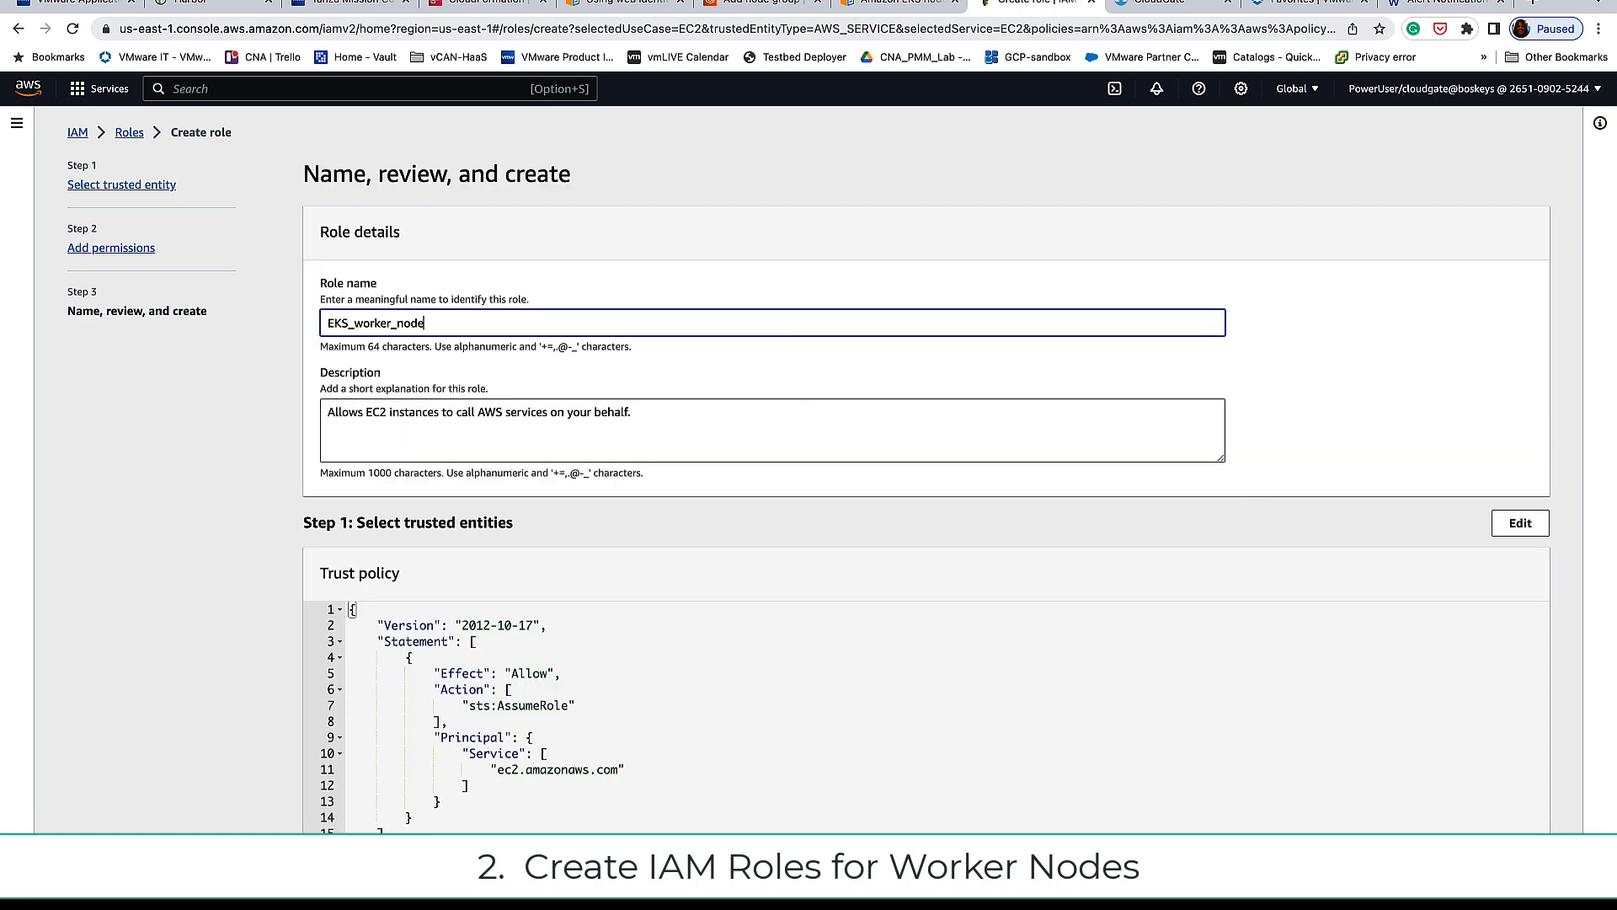
click(902, 3)
click(1028, 42)
scroll(978, 246, down, 6)
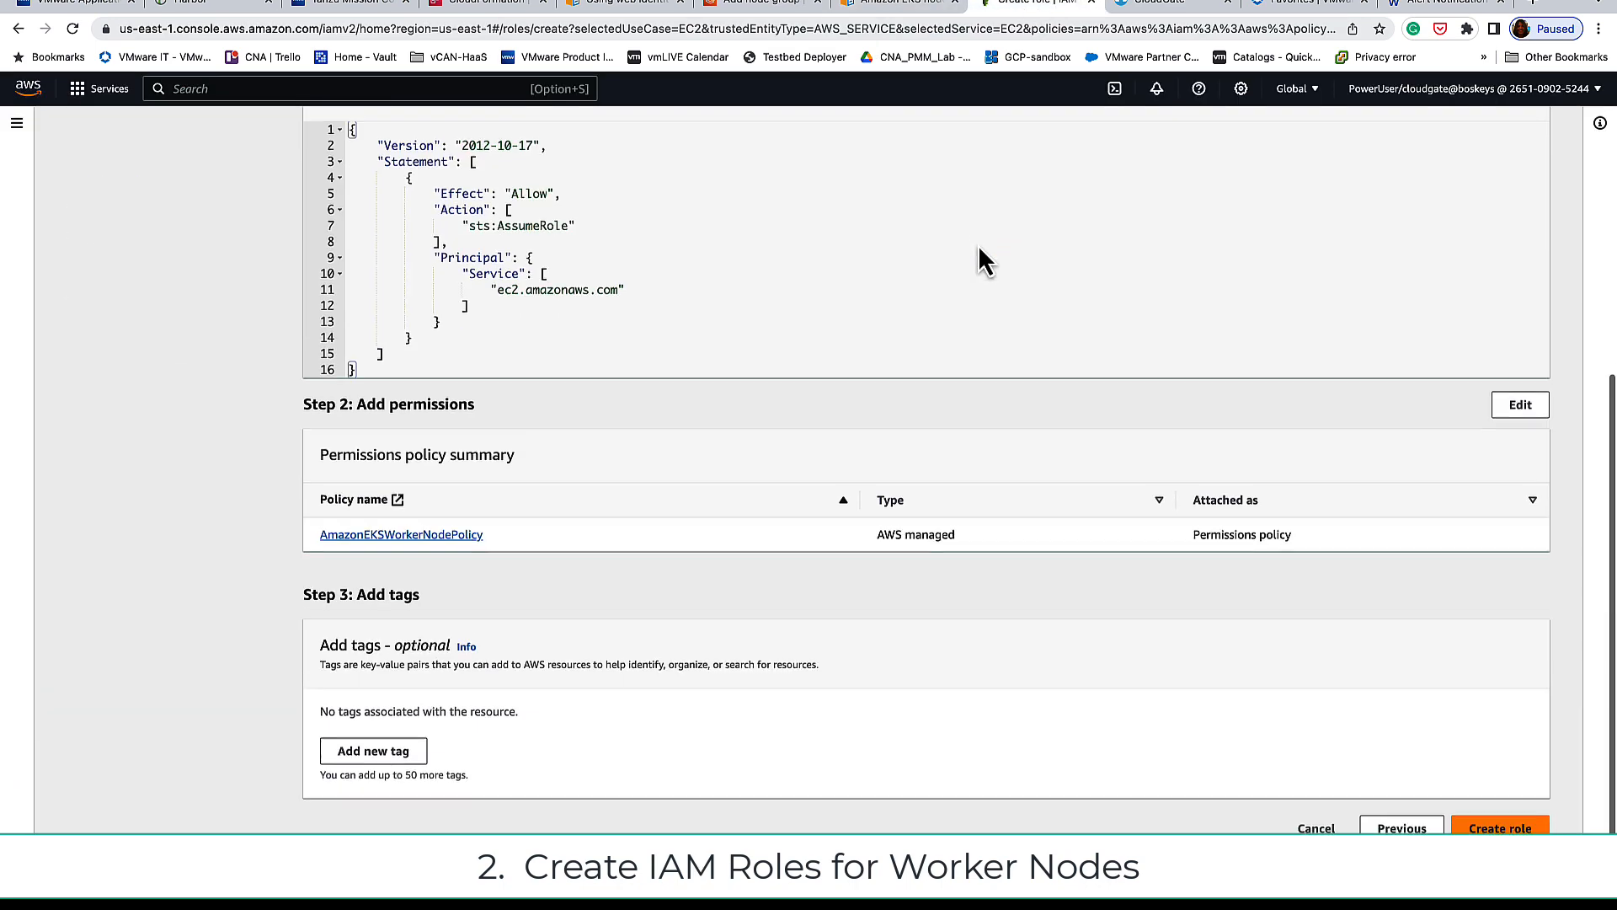
click(1423, 827)
Step: Back on permissions, keep AmazonEKSWorkerNodePolicy and also select AmazonEC2ContainerRegistryReadOnly
click(668, 306)
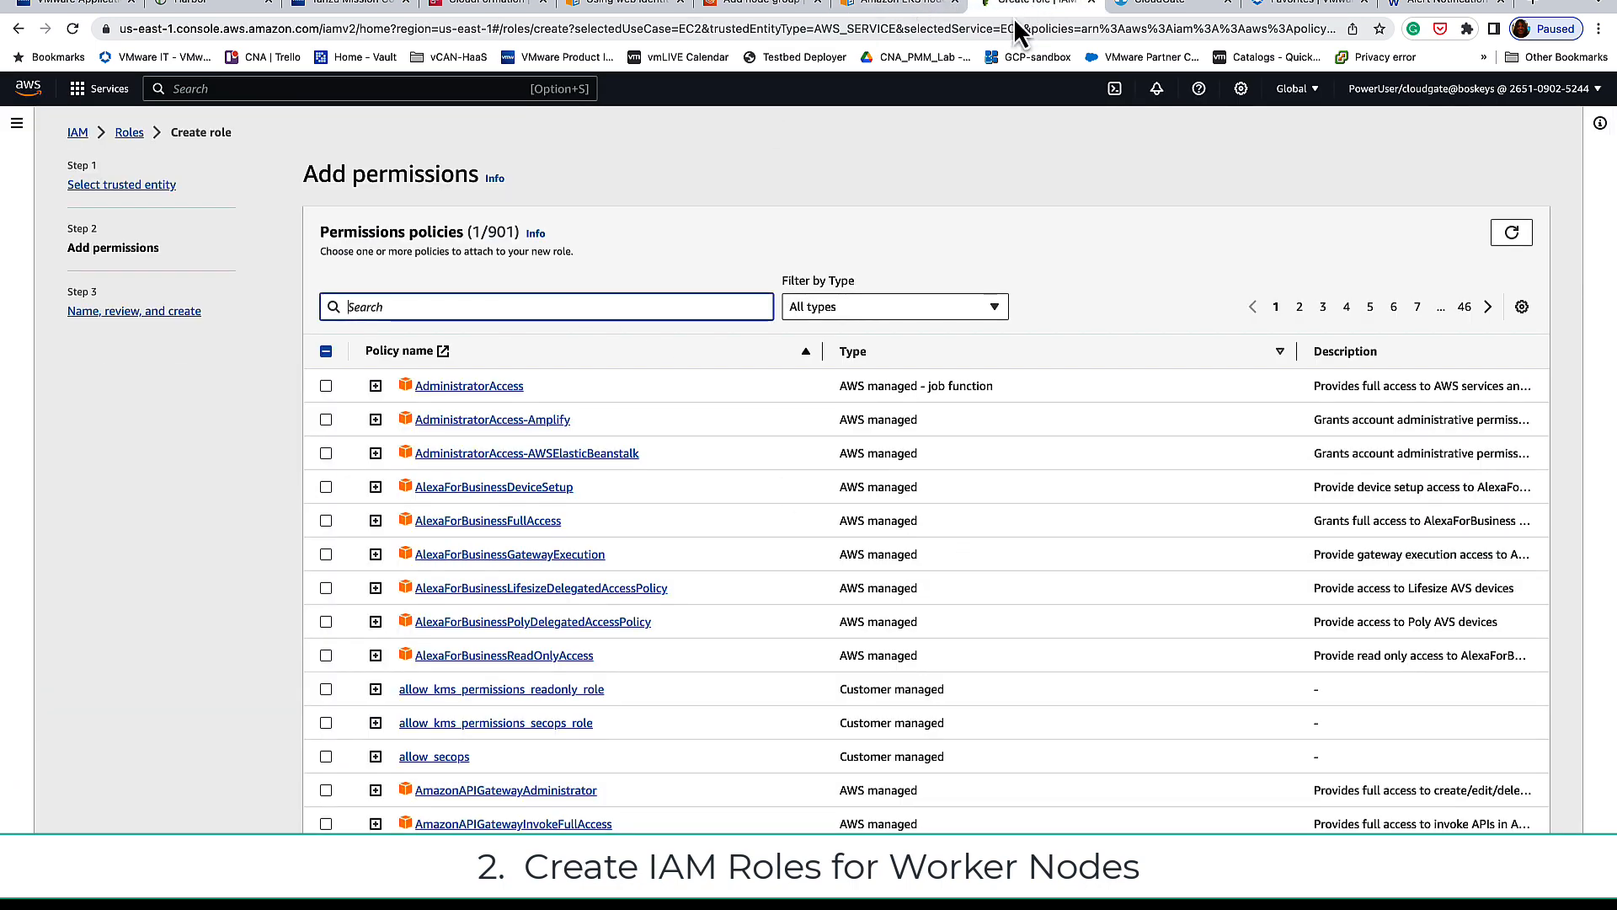
text(AmazonEKSWorkerNodePolicy)
click(326, 387)
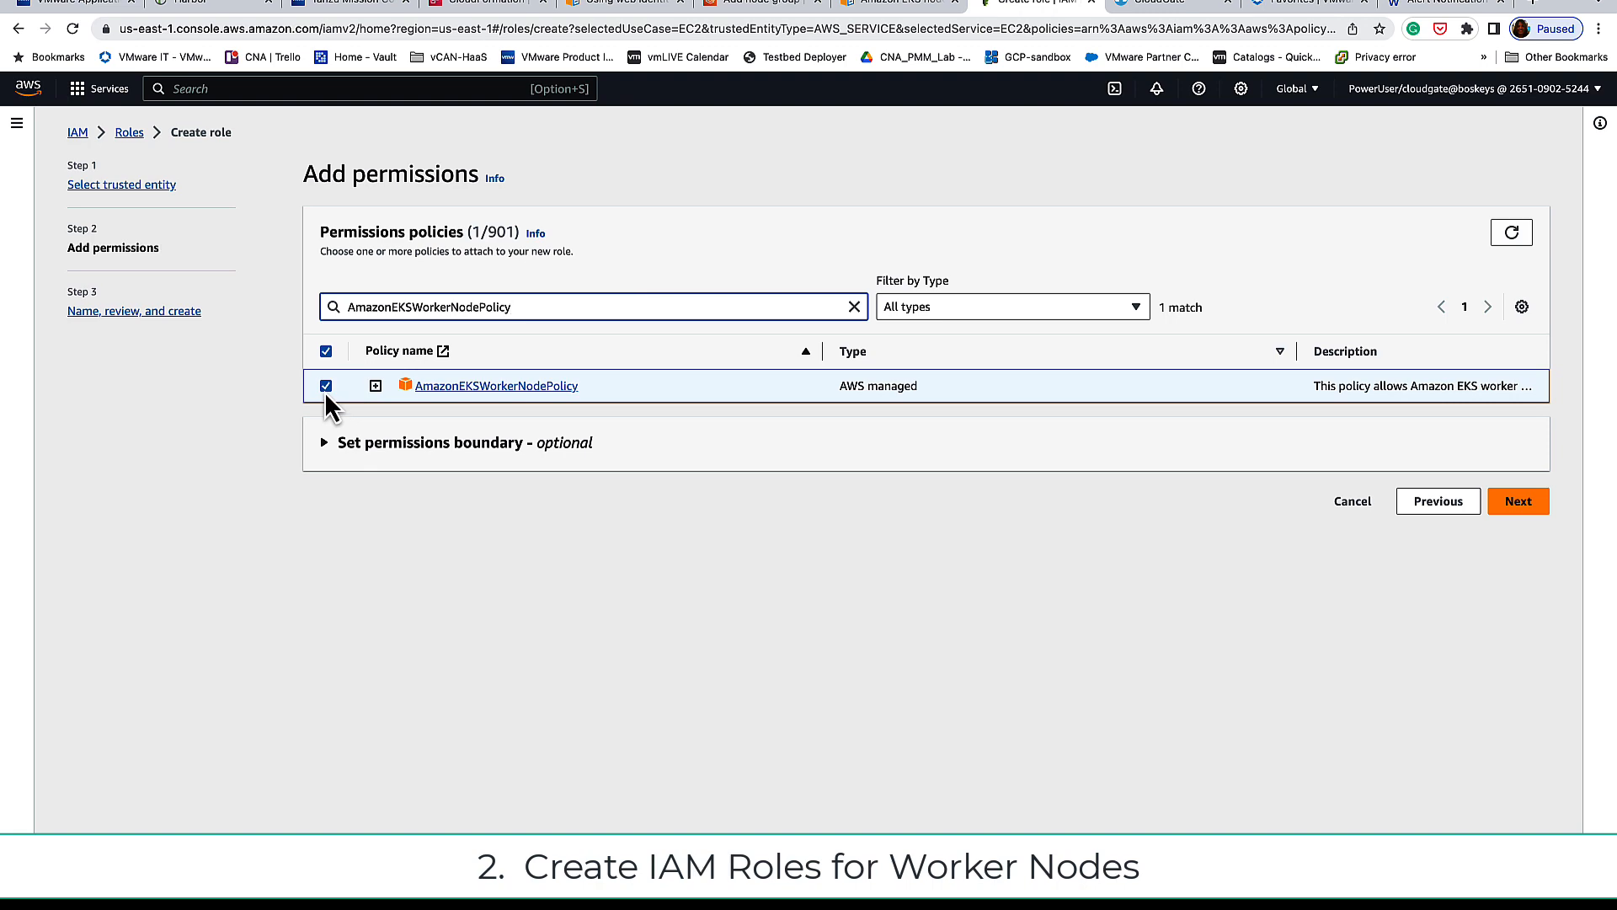
click(855, 309)
click(520, 291)
text(AmazonEC2ContainerRegistryReadOnly.)
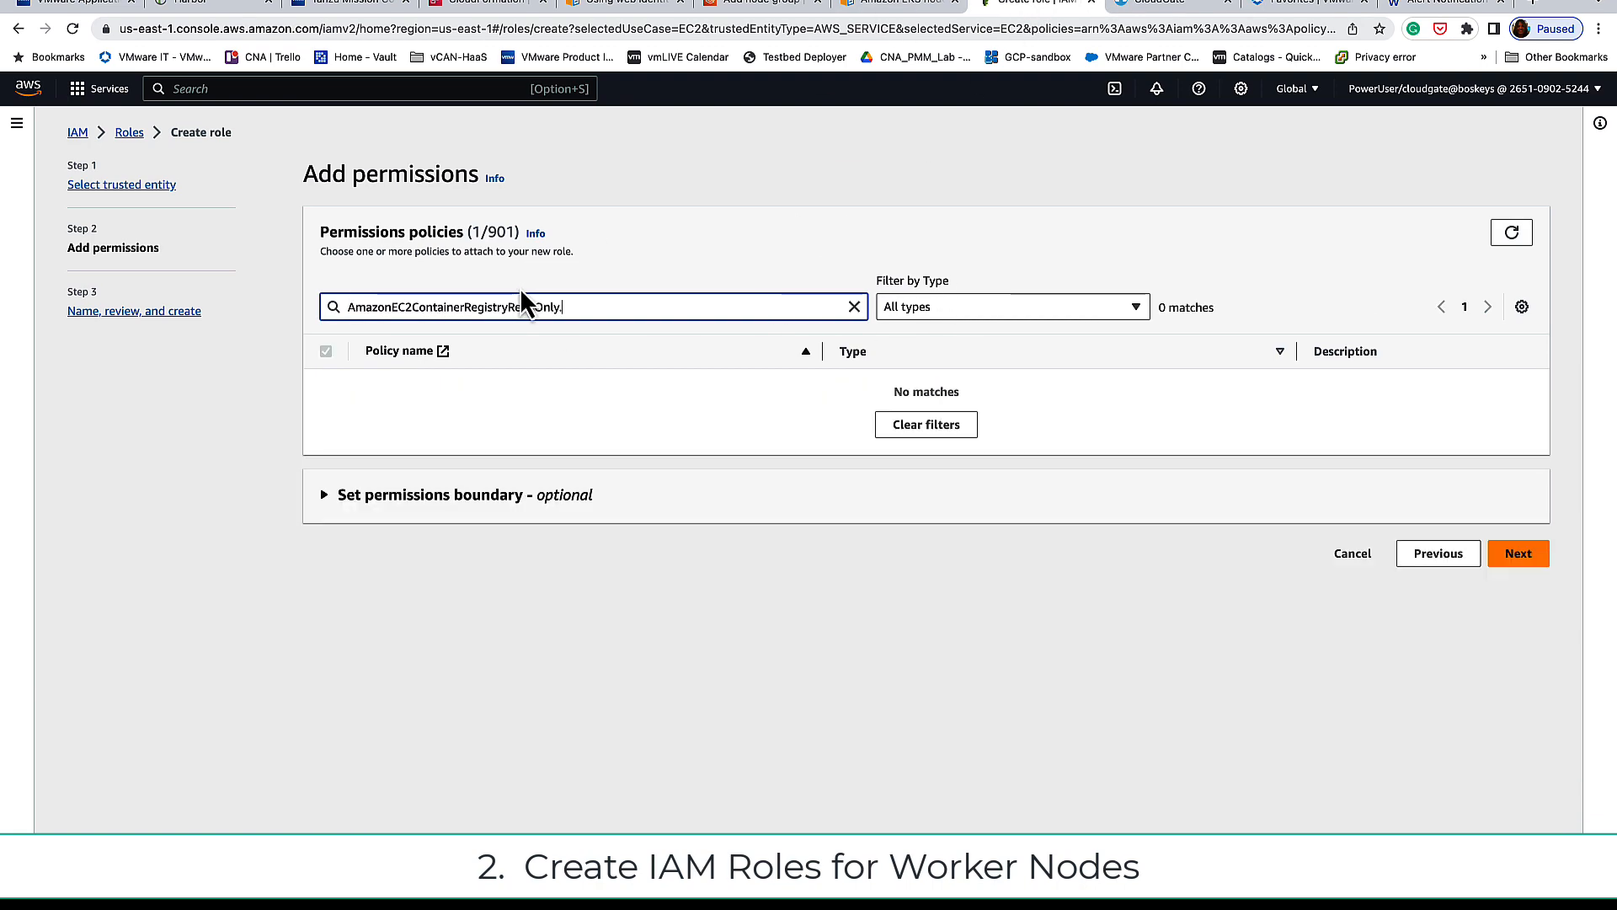
key(BackSpace)
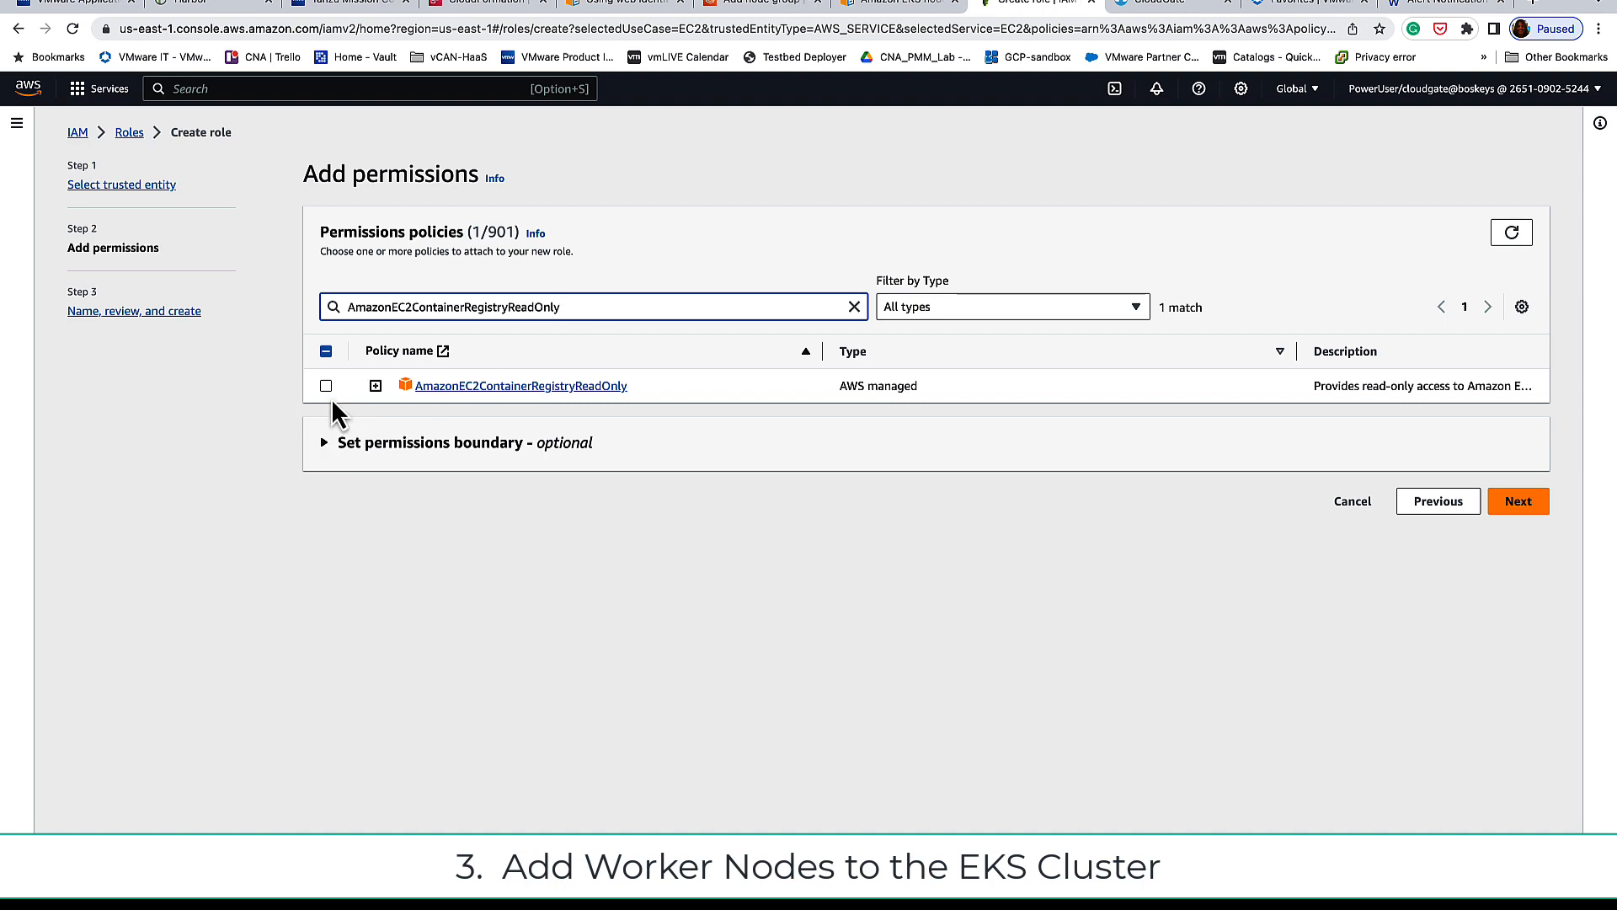
click(326, 386)
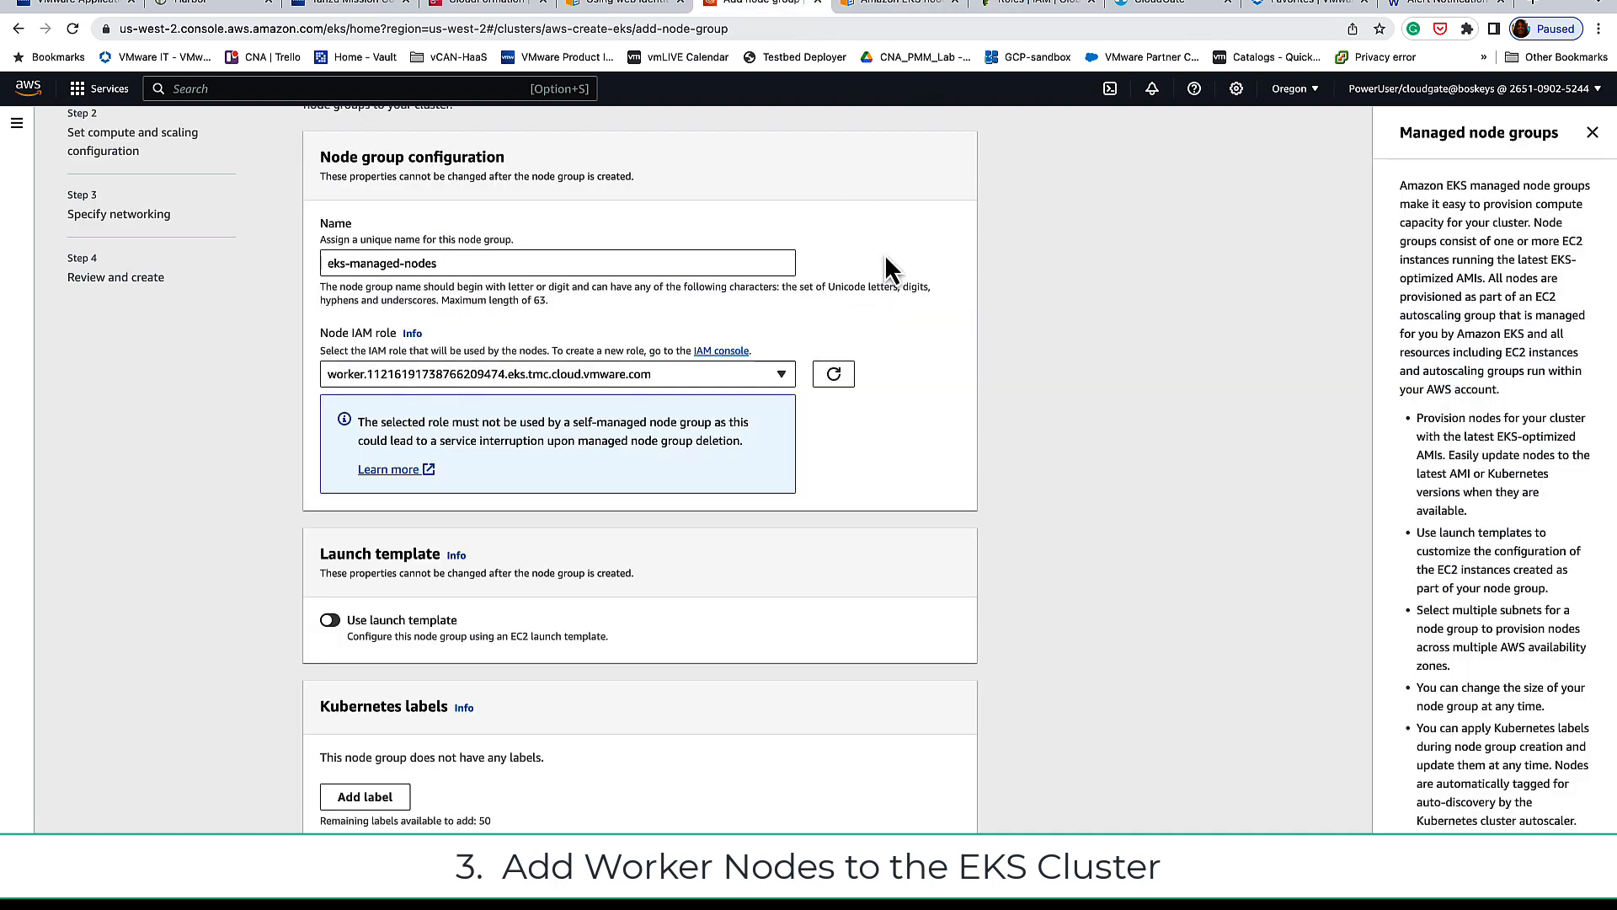
Step: Choose EKS_worker_node as the node group's IAM role after refreshing the role list
click(750, 376)
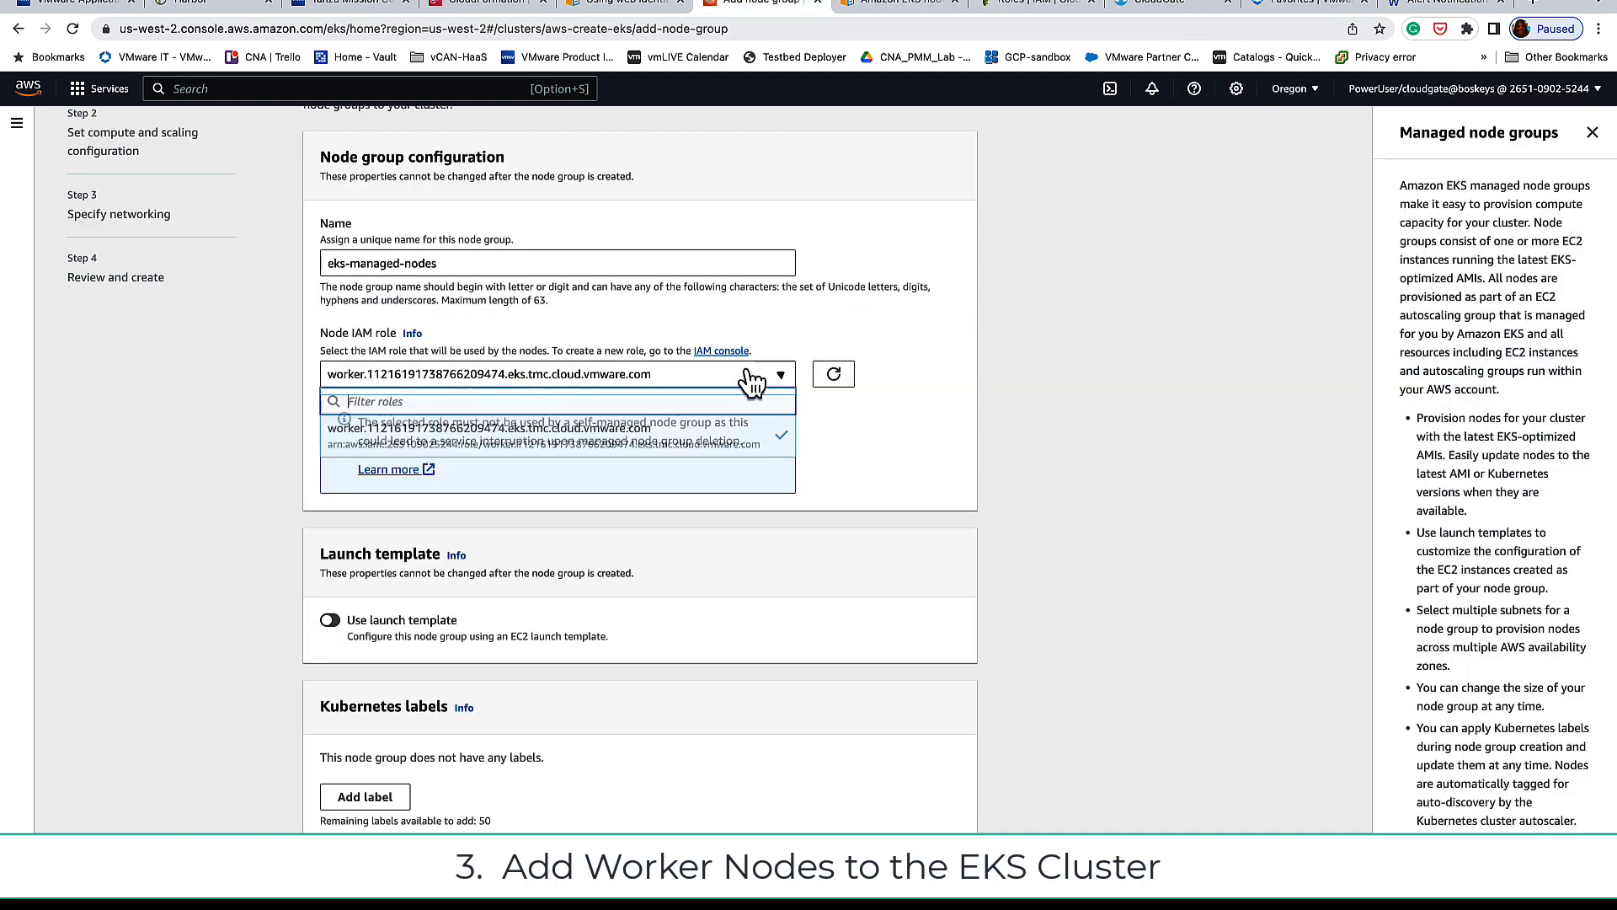
click(857, 464)
click(833, 373)
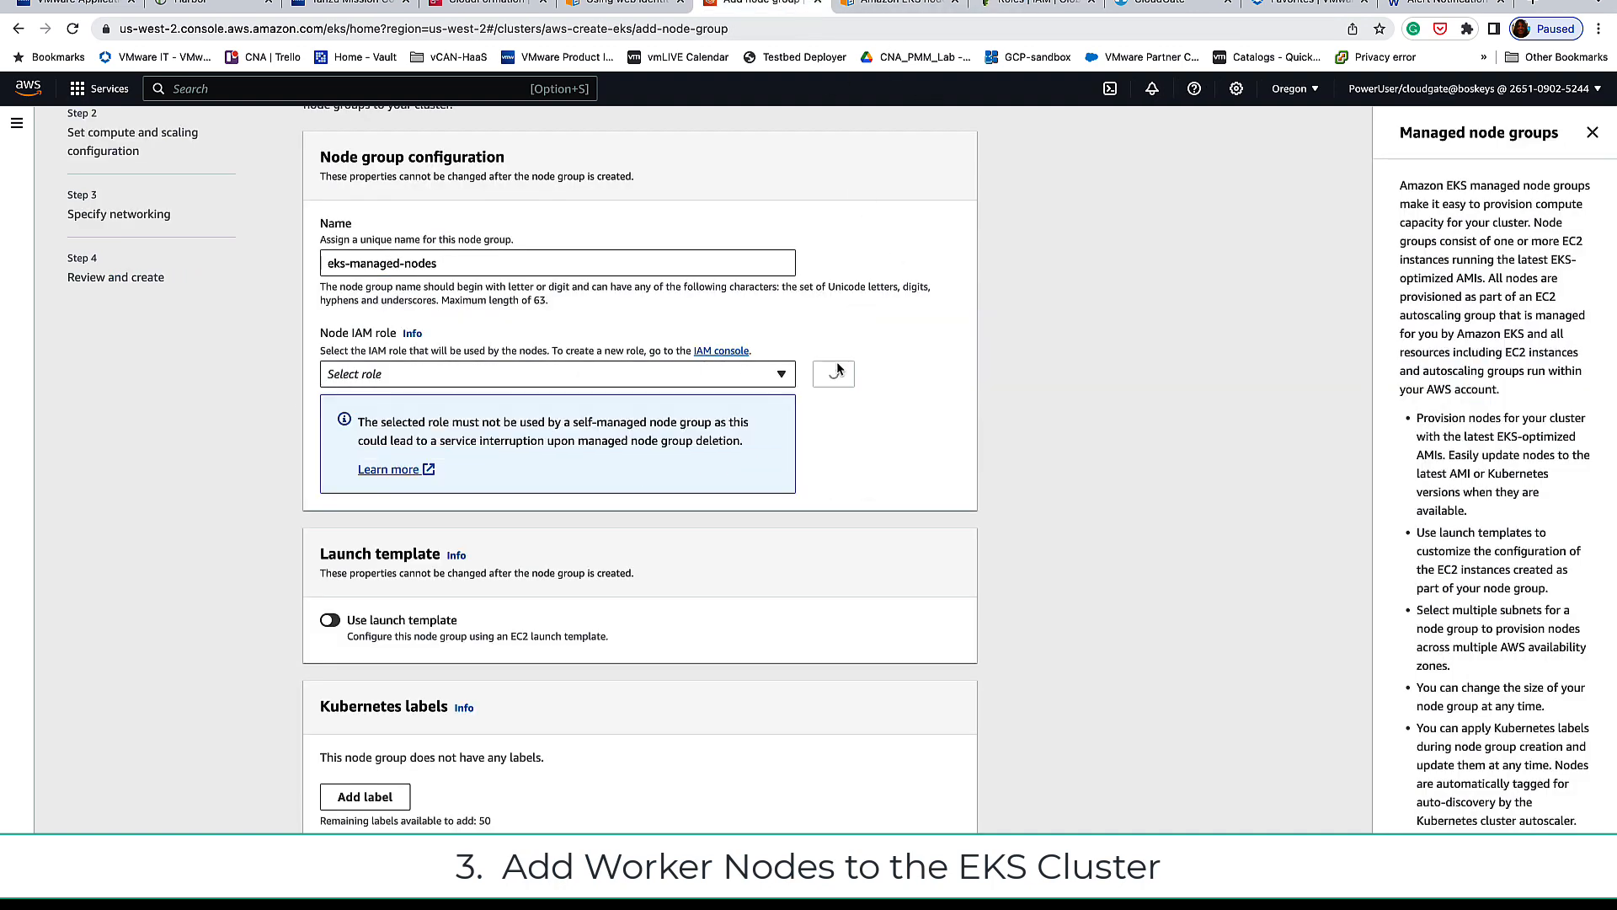
click(755, 382)
click(606, 426)
scroll(1059, 505, down, 2)
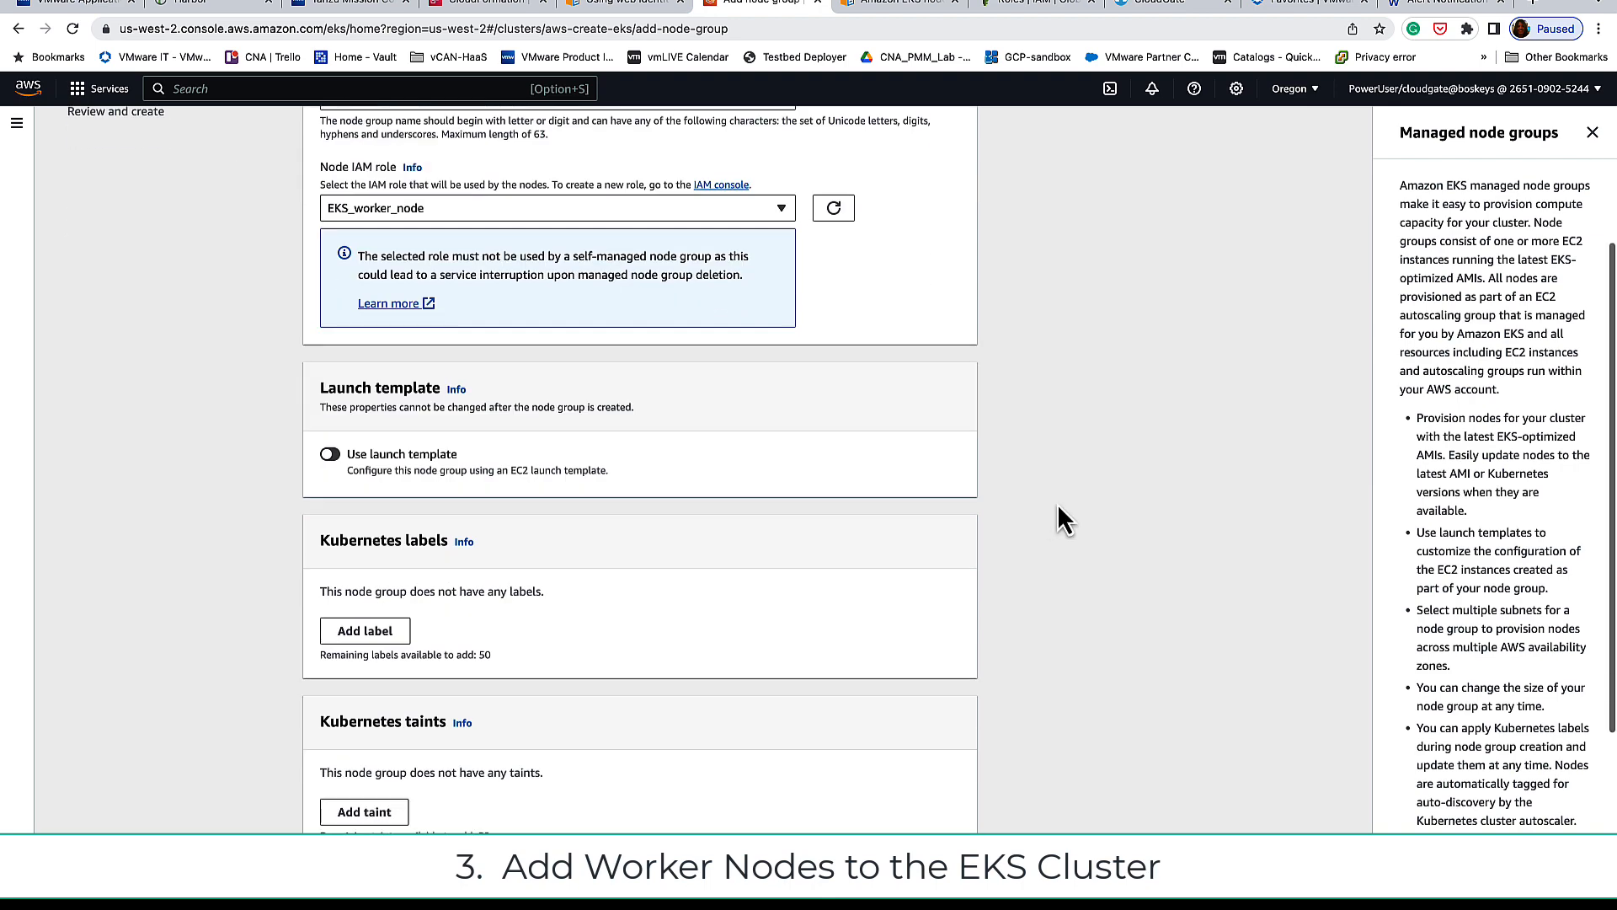
scroll(1058, 503, down, 1)
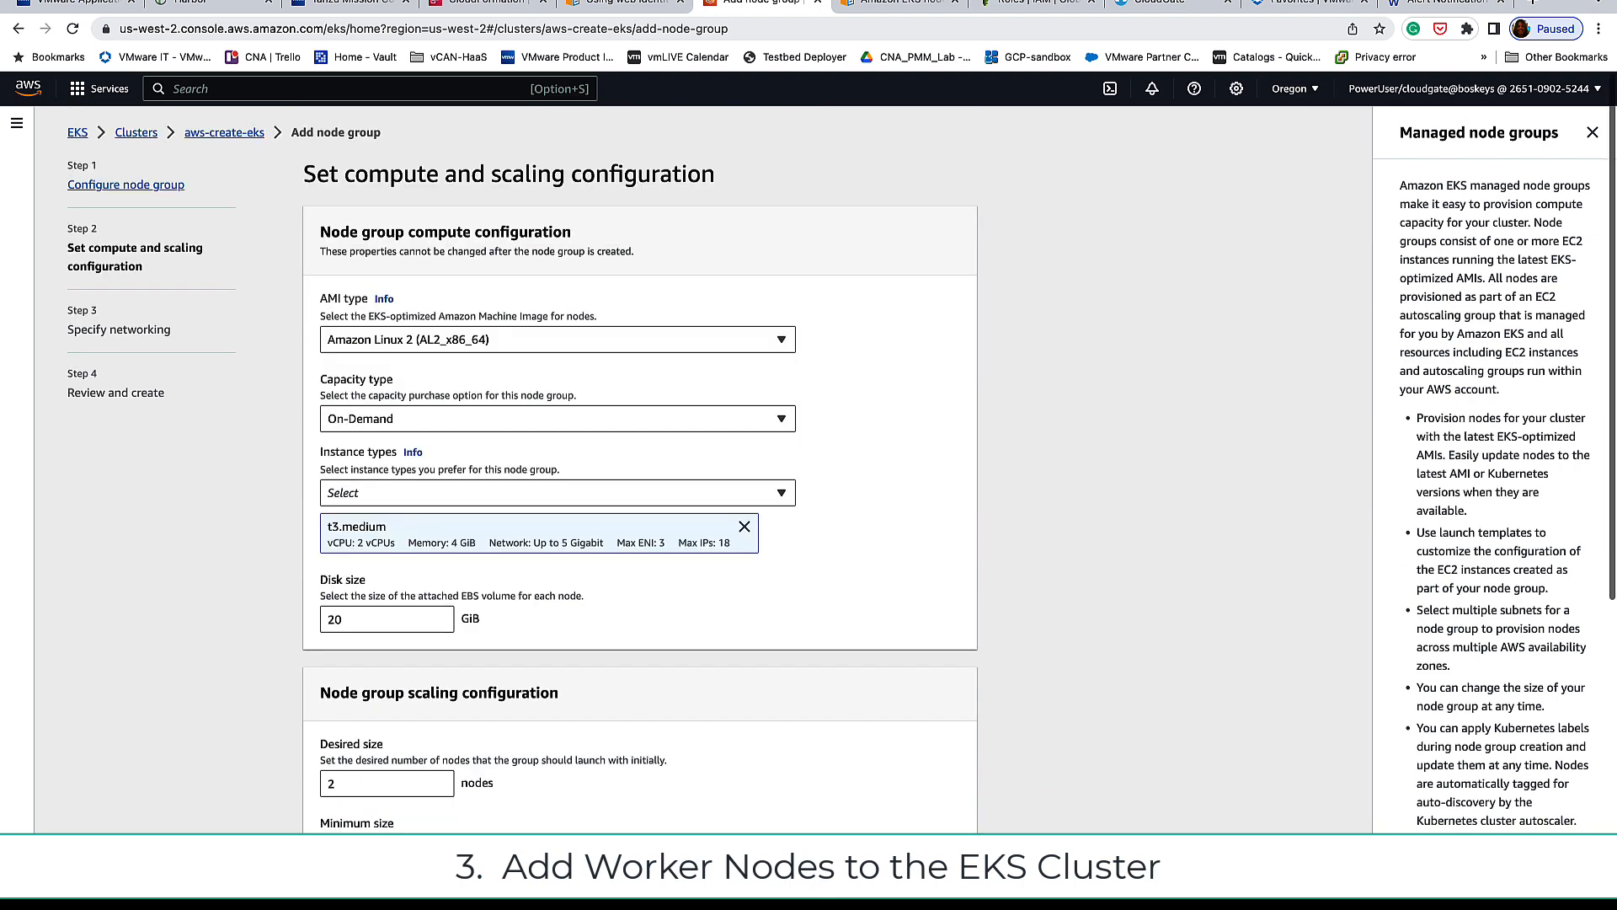
Step: Keep Amazon Linux 2 as the AMI type and add c3.large as the instance type
click(544, 341)
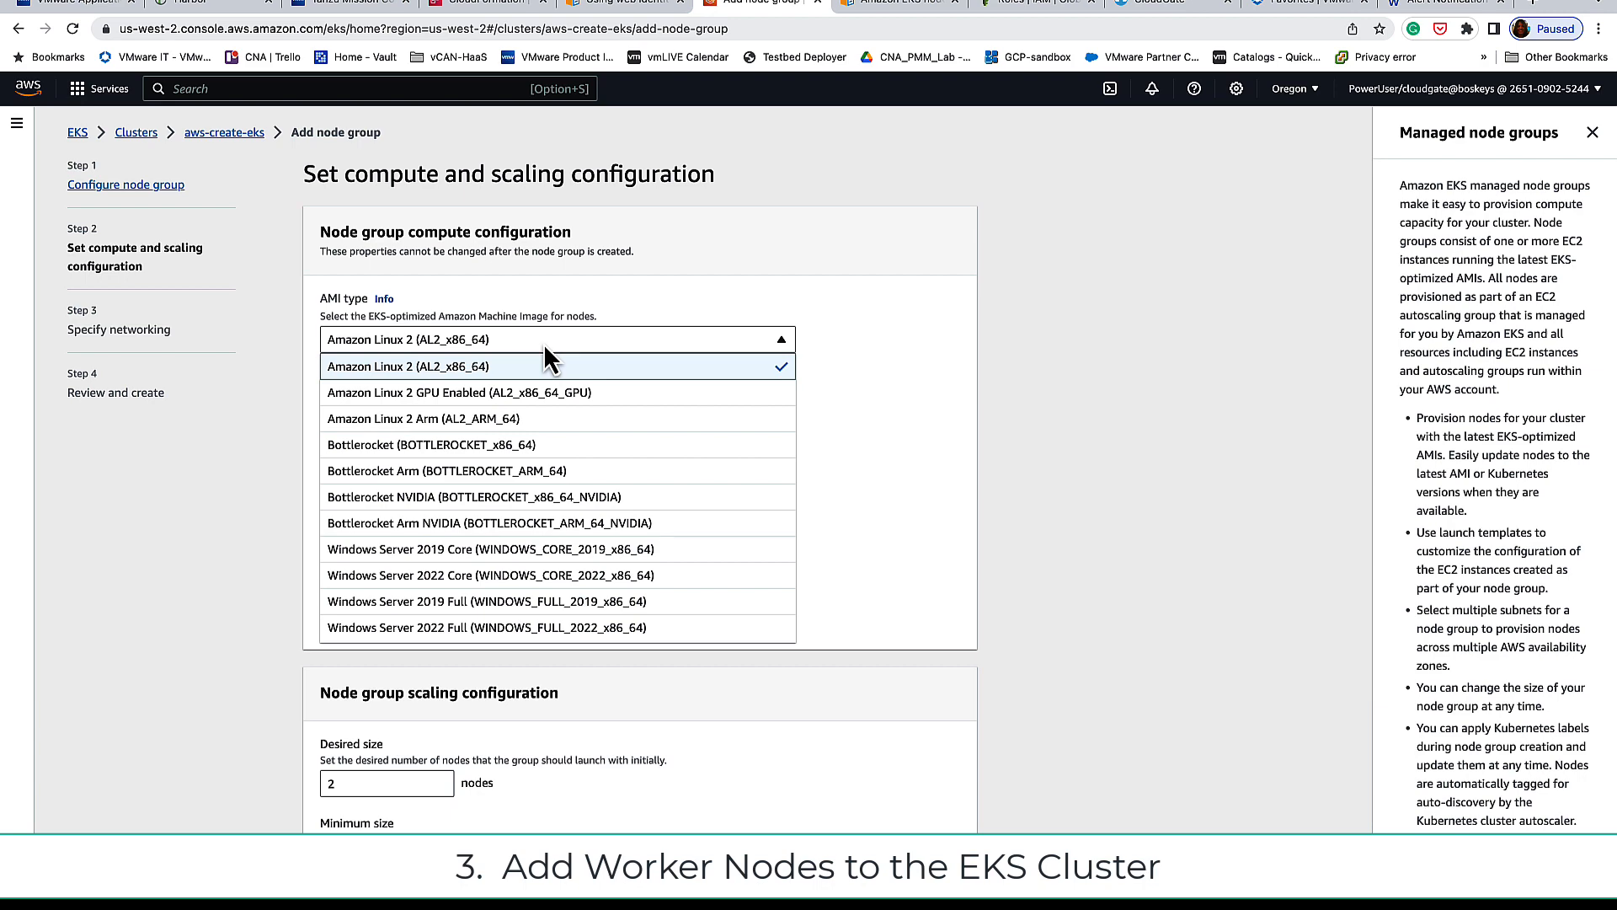
click(544, 342)
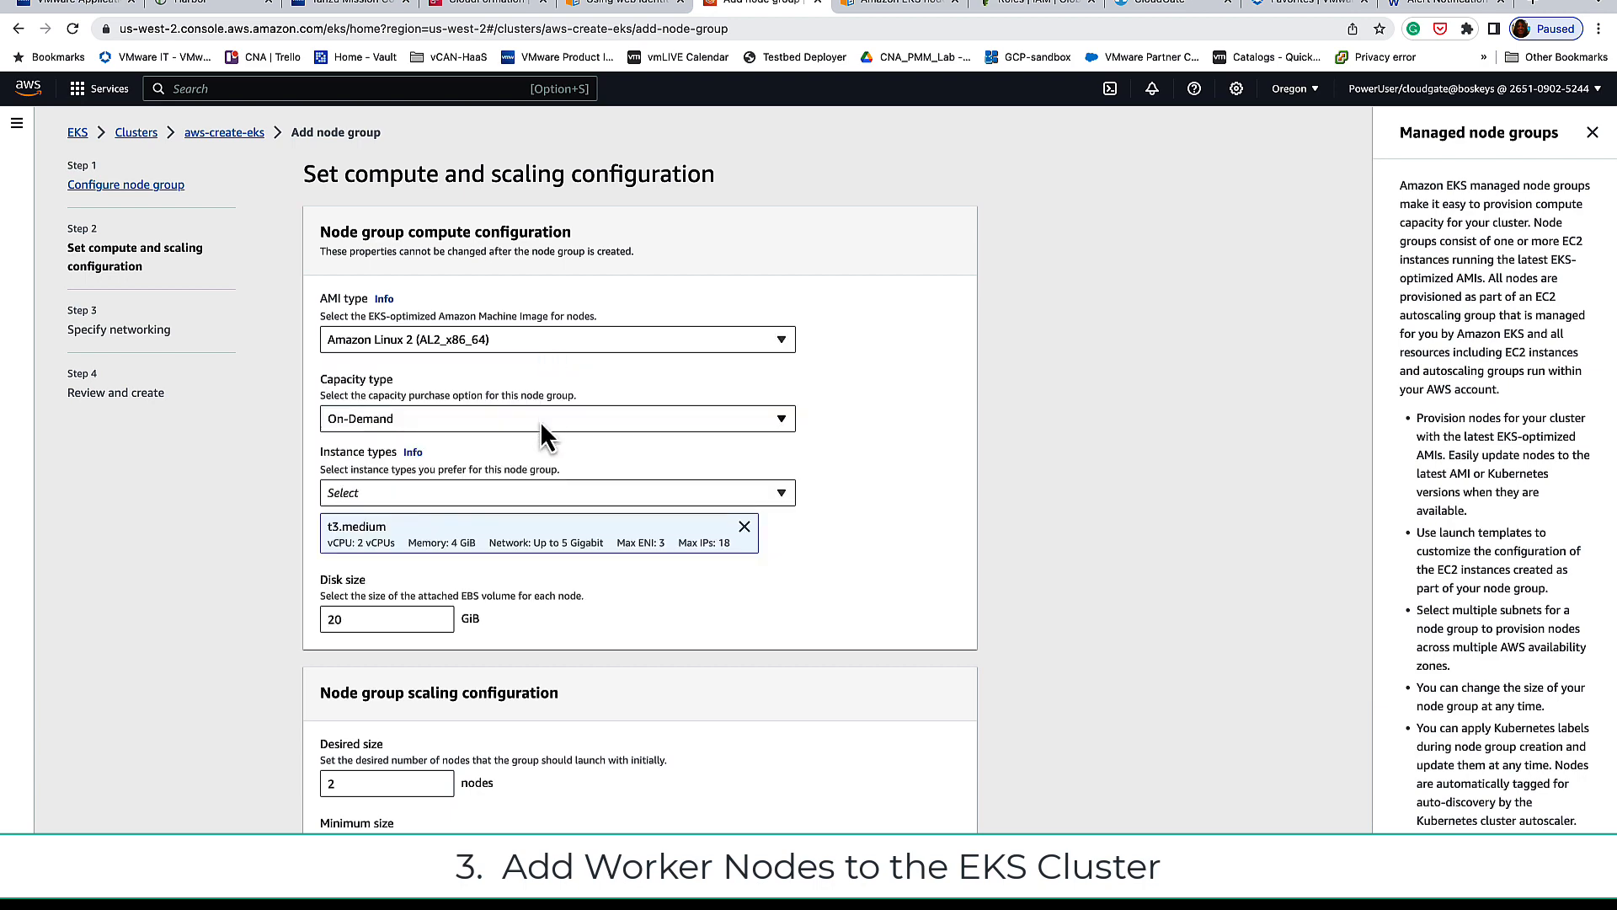
click(546, 495)
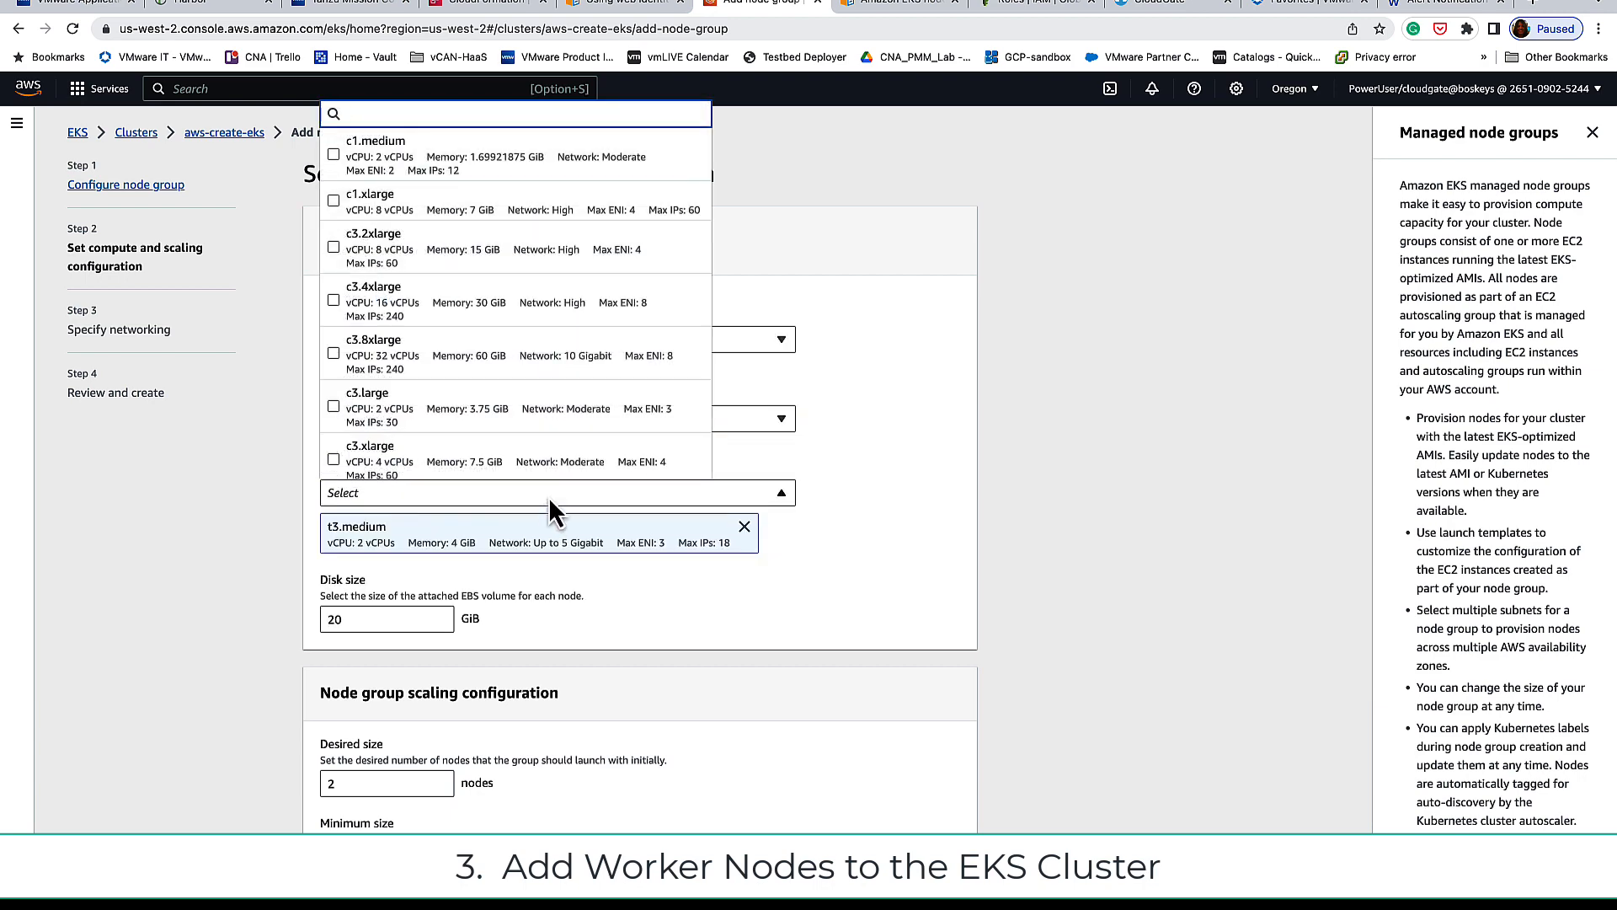
click(334, 409)
click(1050, 514)
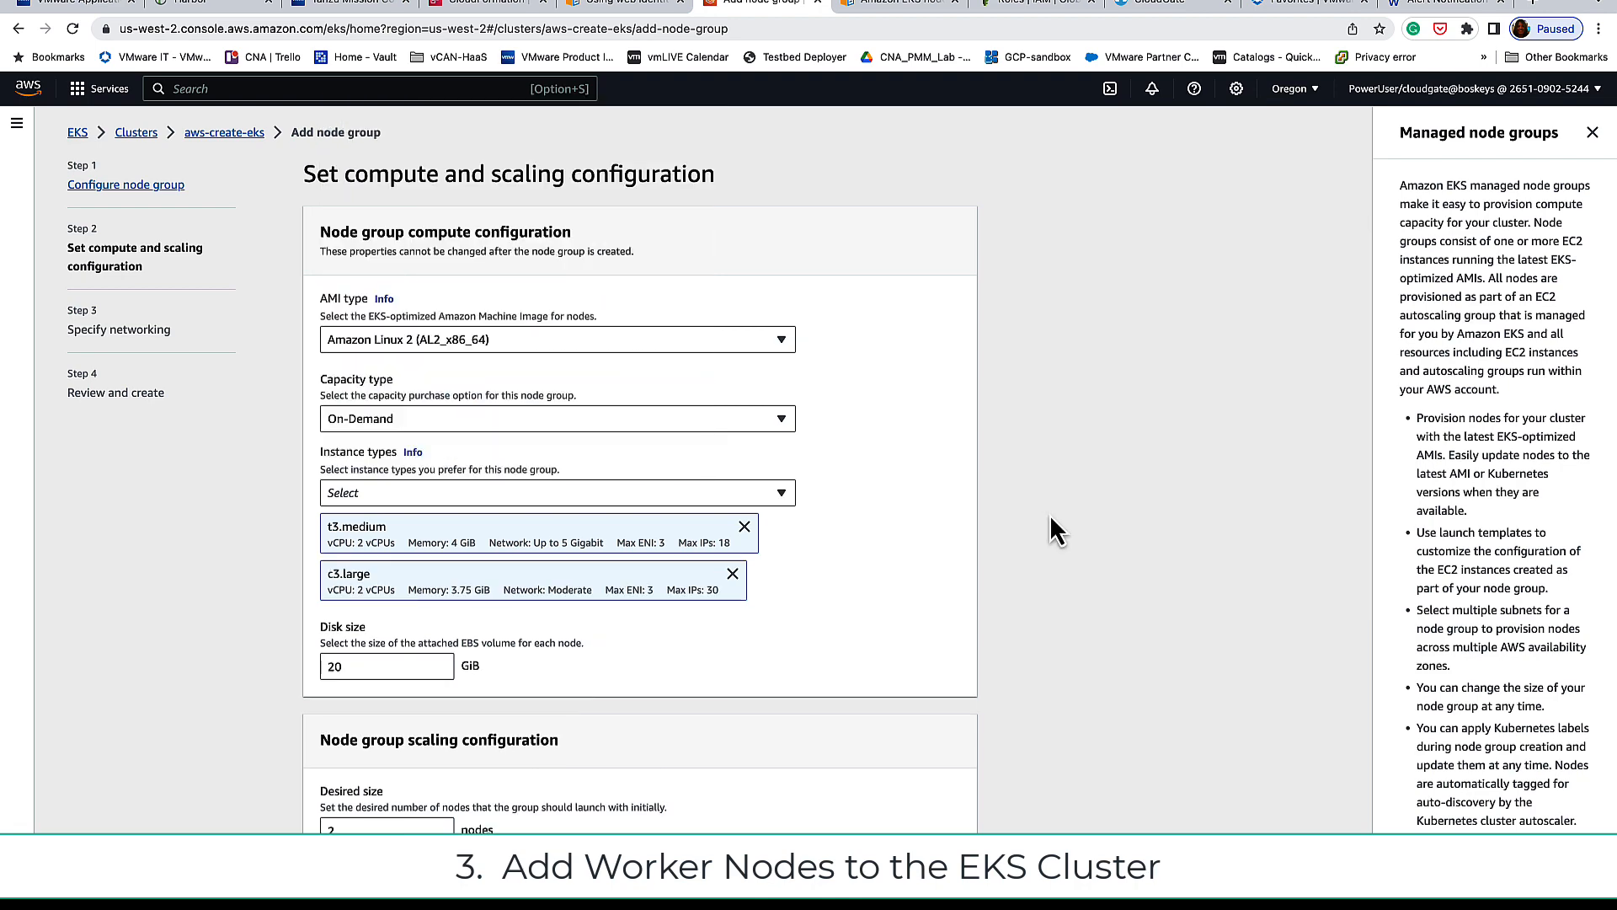
Step: Set node group scaling to 2 desired nodes with a maximum of 4
scroll(1049, 513, down, 3)
scroll(1049, 514, down, 2)
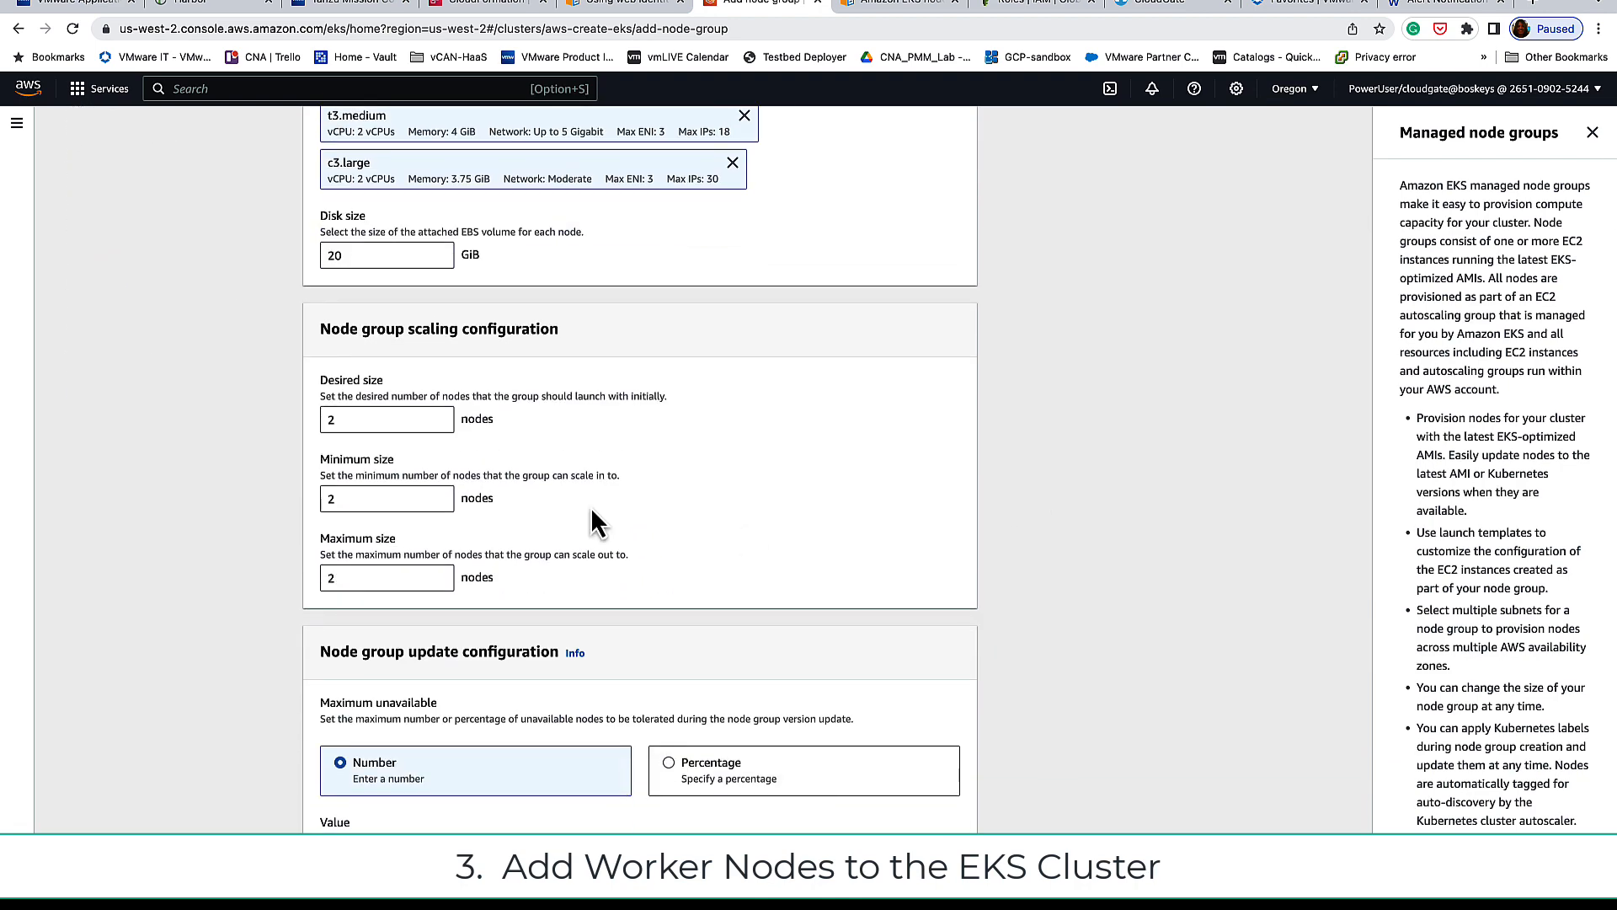
click(386, 419)
click(375, 578)
key(BackSpace)
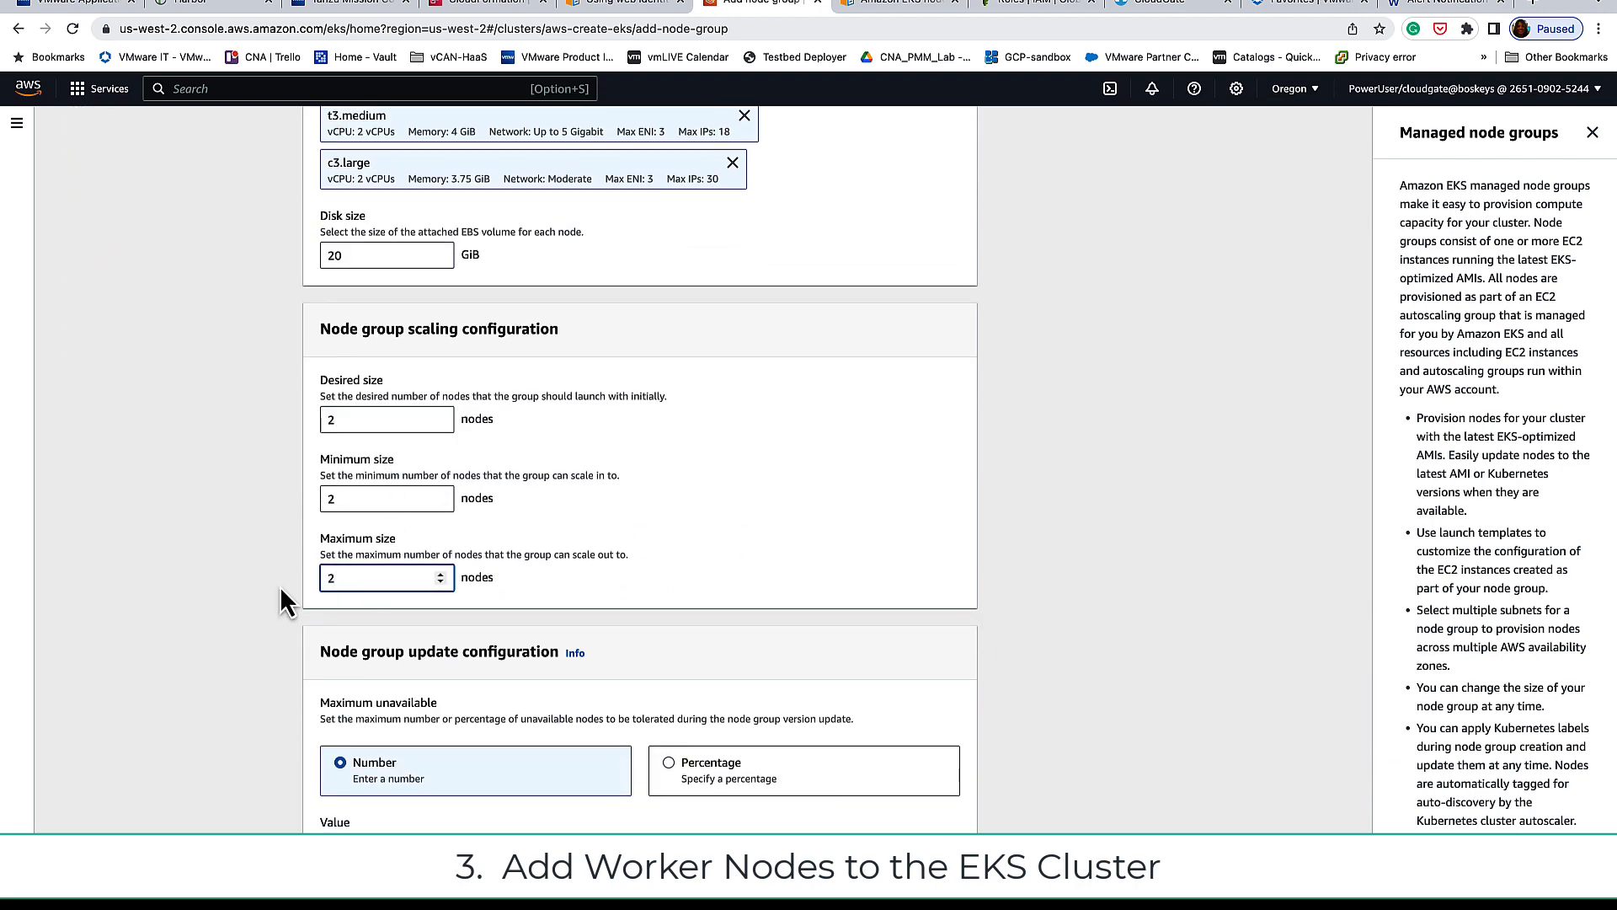
text(4)
click(818, 570)
Step: Pass through networking and review, then create the node group
scroll(817, 570, down, 1)
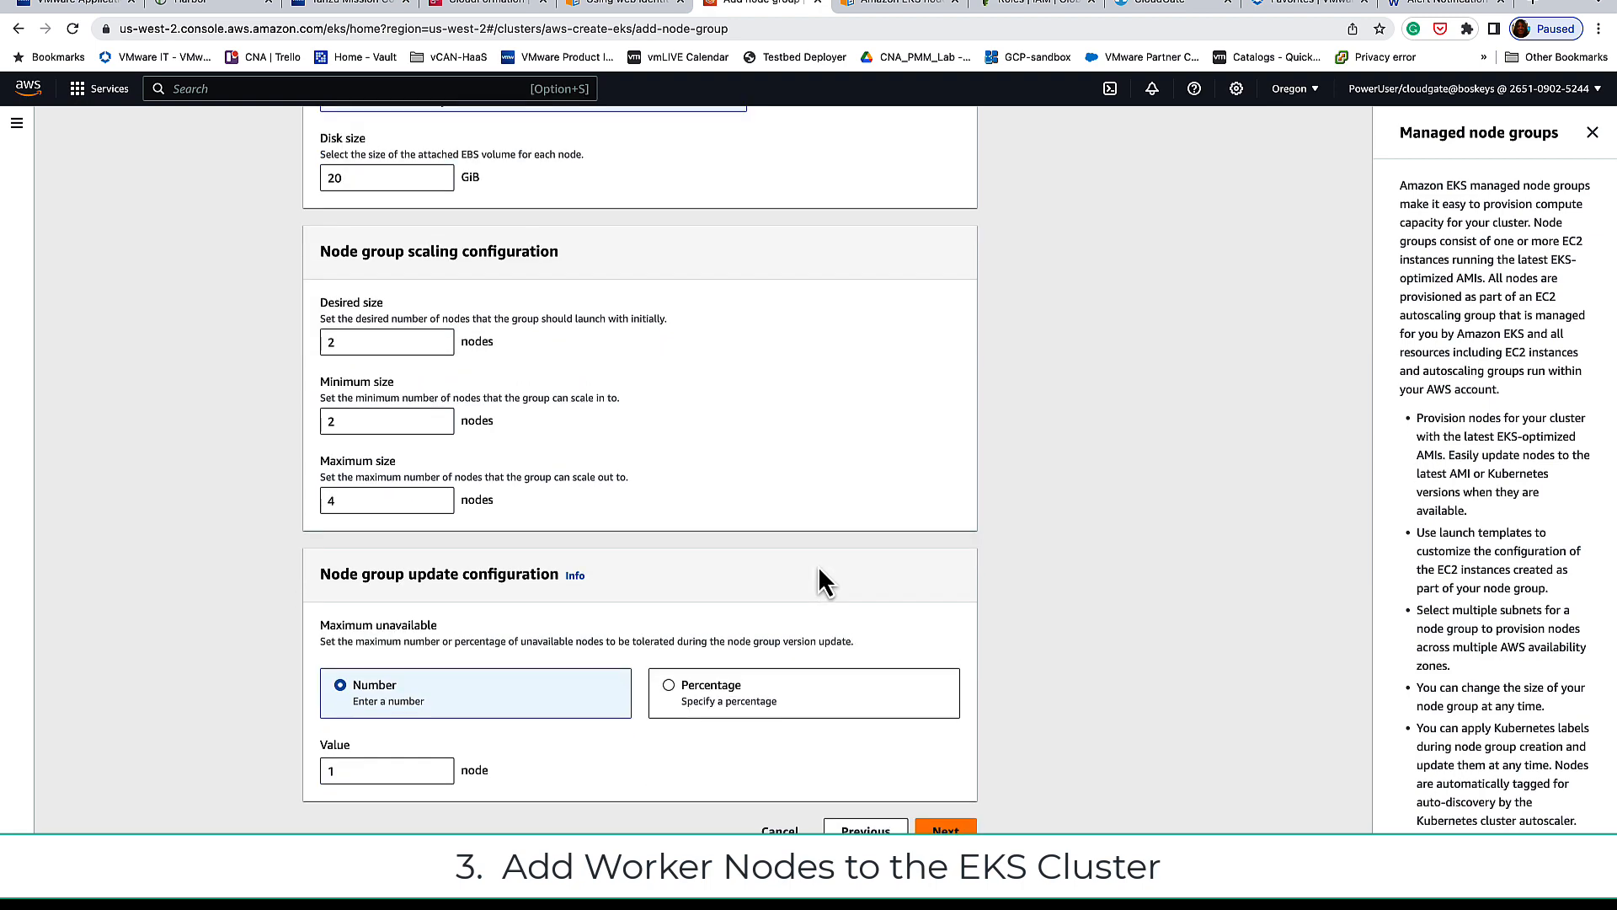
click(944, 829)
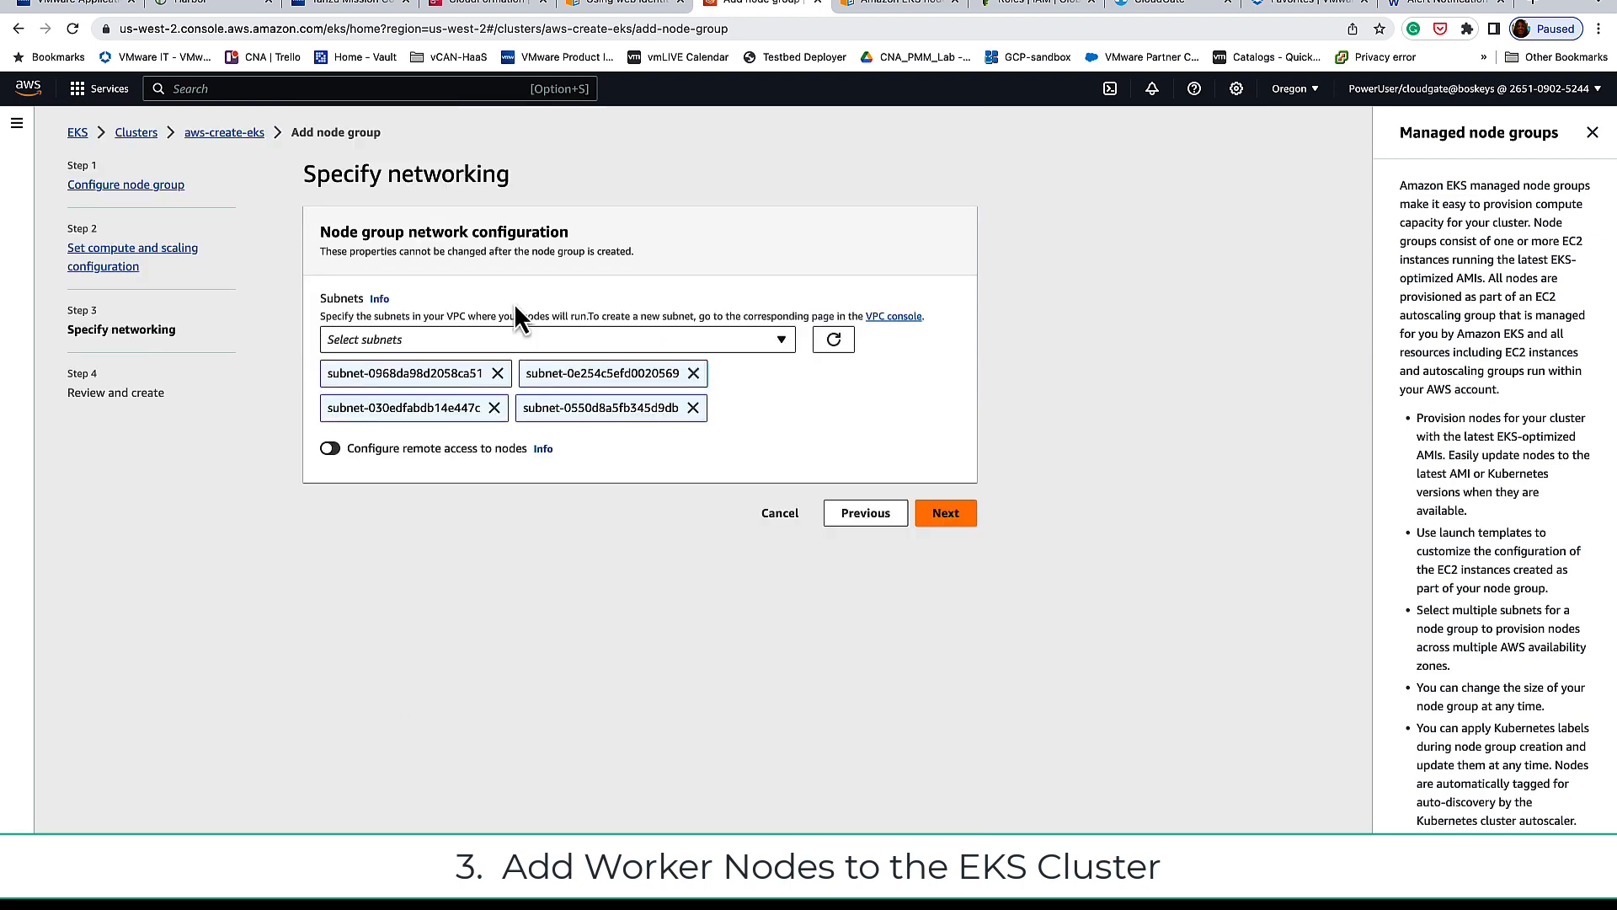
click(946, 510)
scroll(877, 458, down, 15)
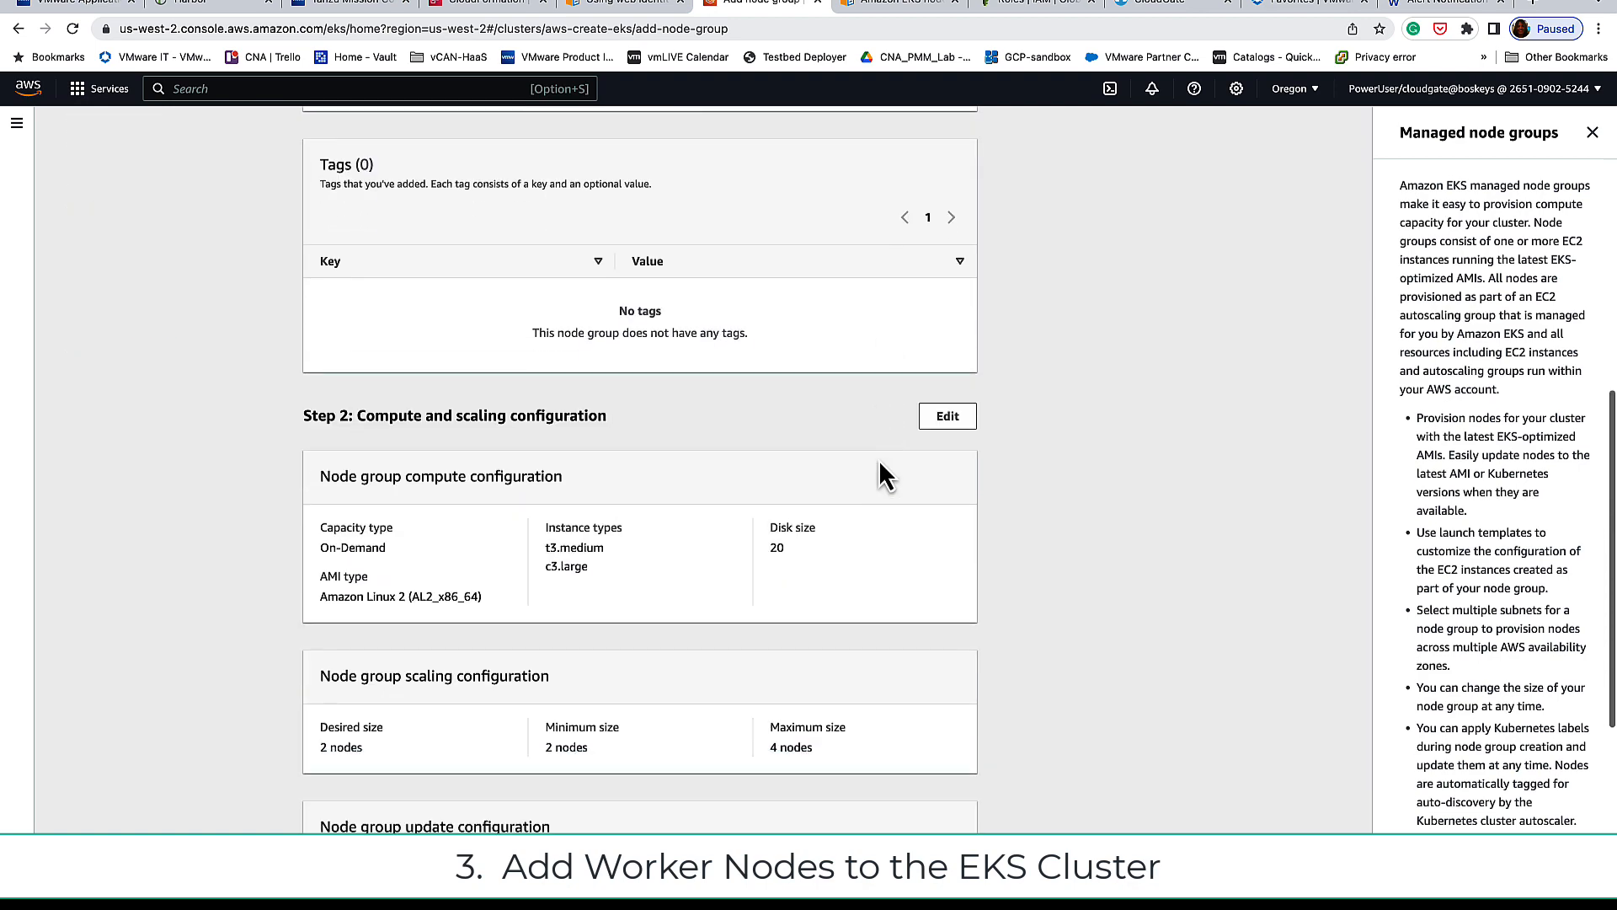
click(939, 832)
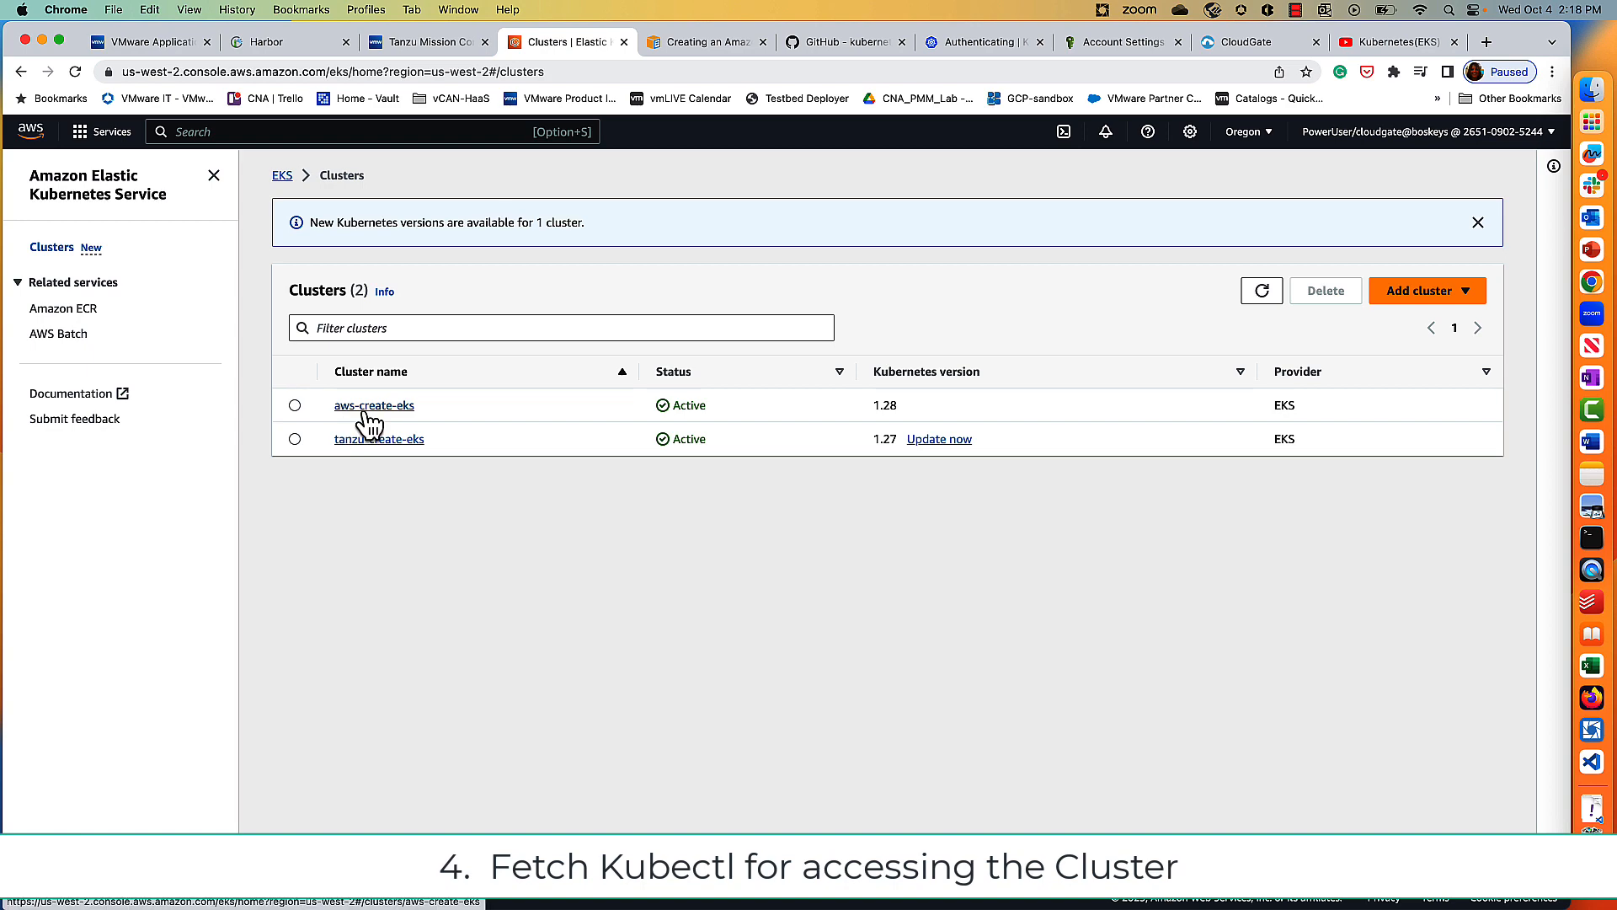
Step: Run aws eks update-kubeconfig --region us-west-2 --name aws-create-eks, then verify with kubectl get pods
key(ctrl+Right)
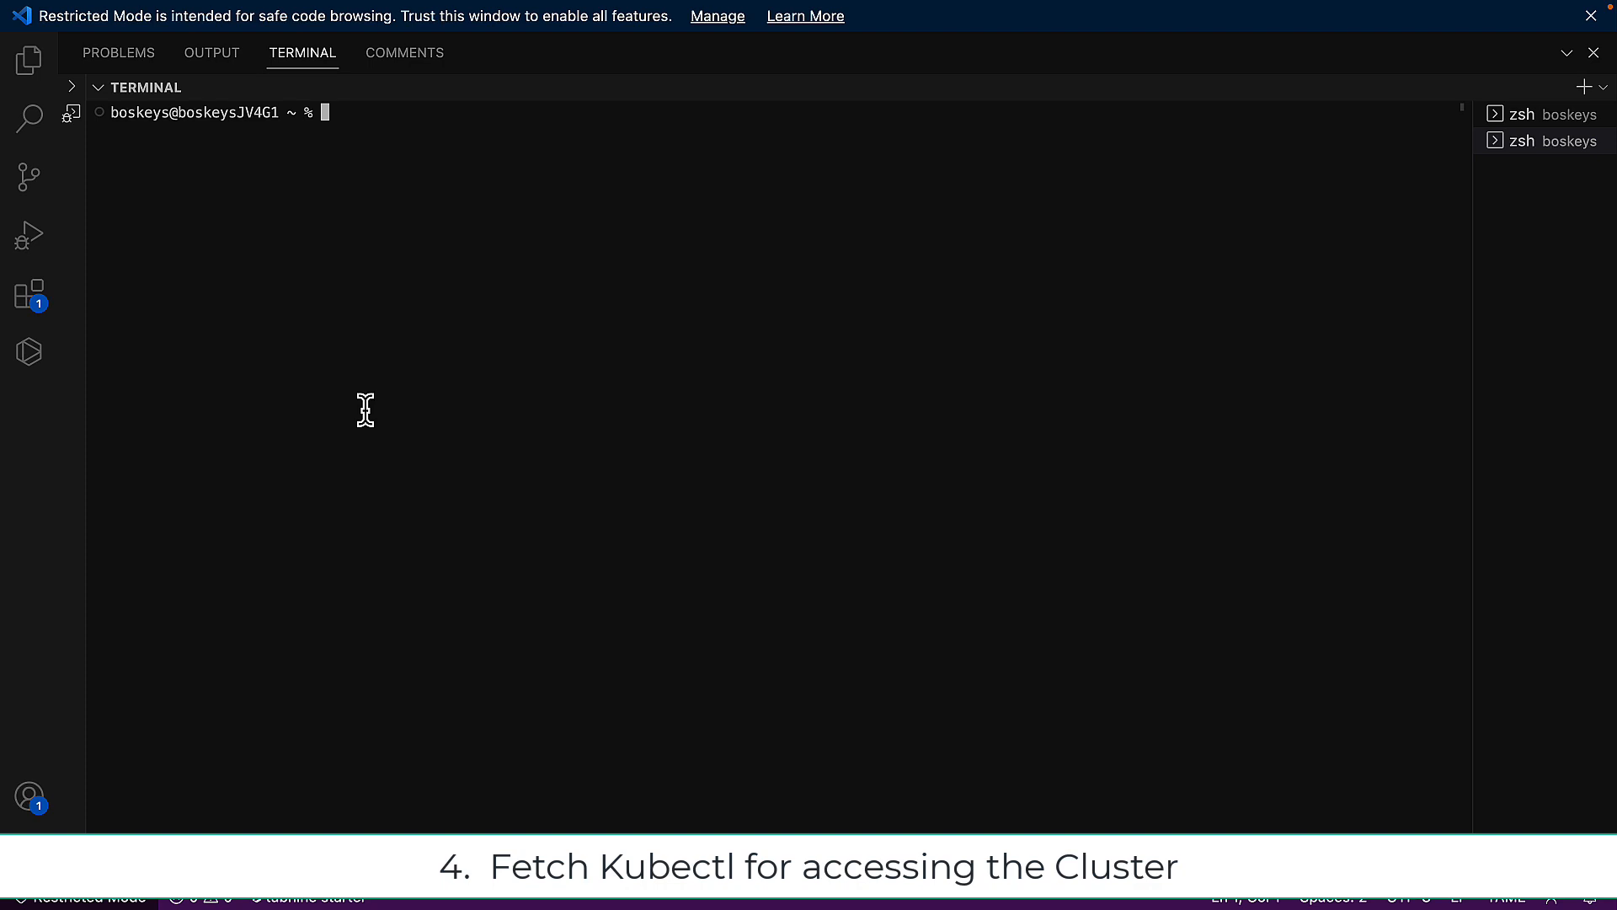
text(aws eks update-kubeconfig --region region-code --name my-cluster)
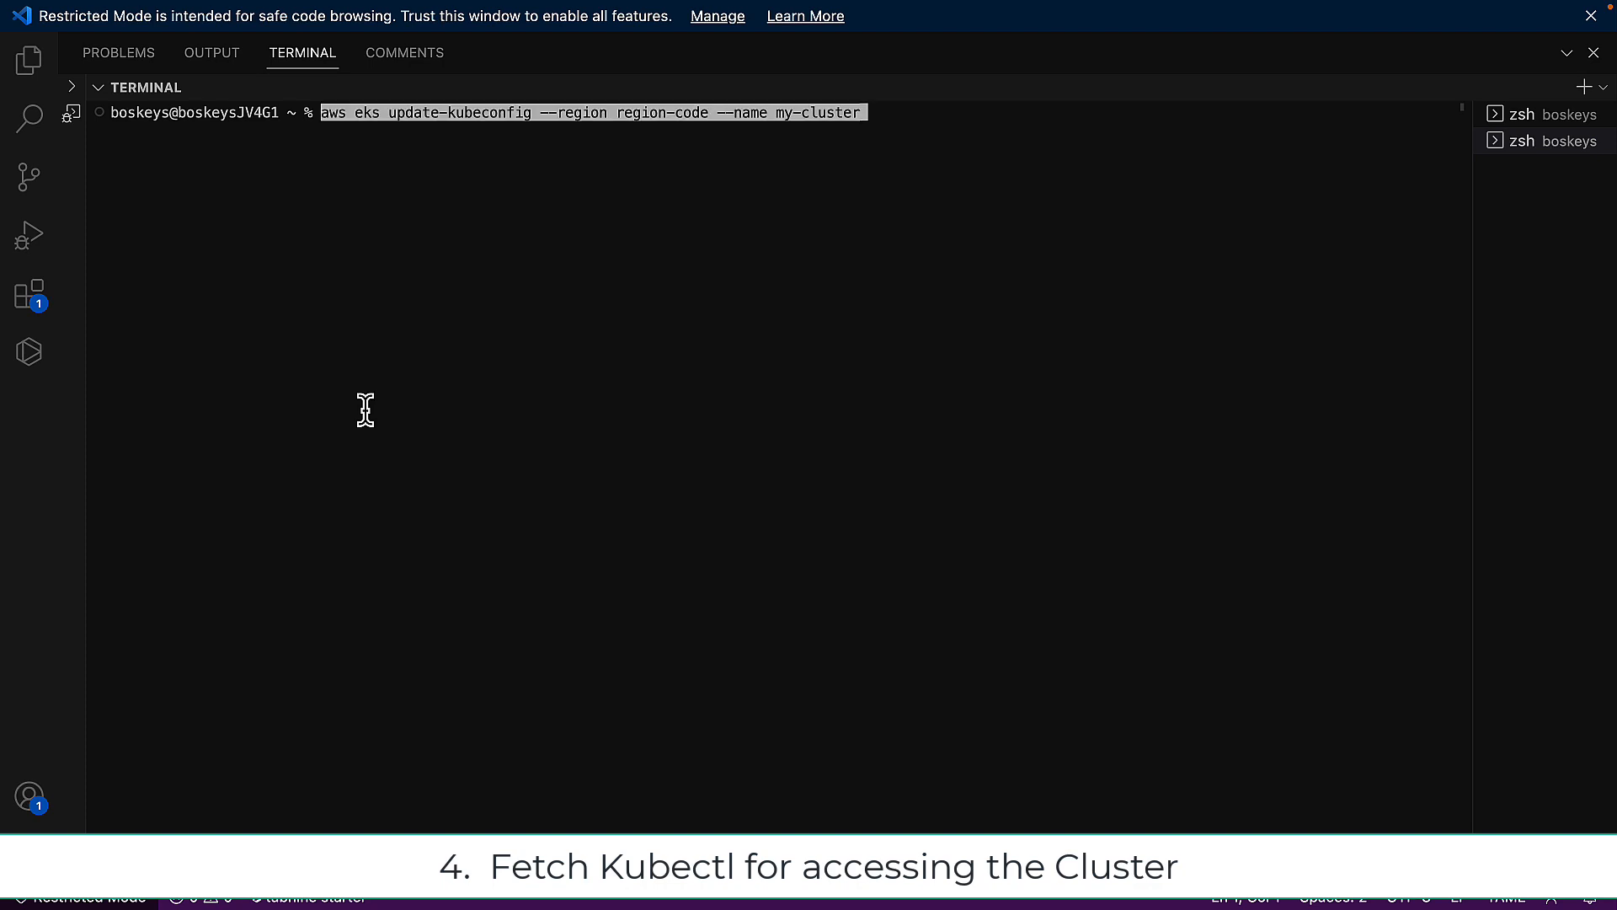
key(Left)
key(Left)
key(Left)
key(Right)
key(Right)
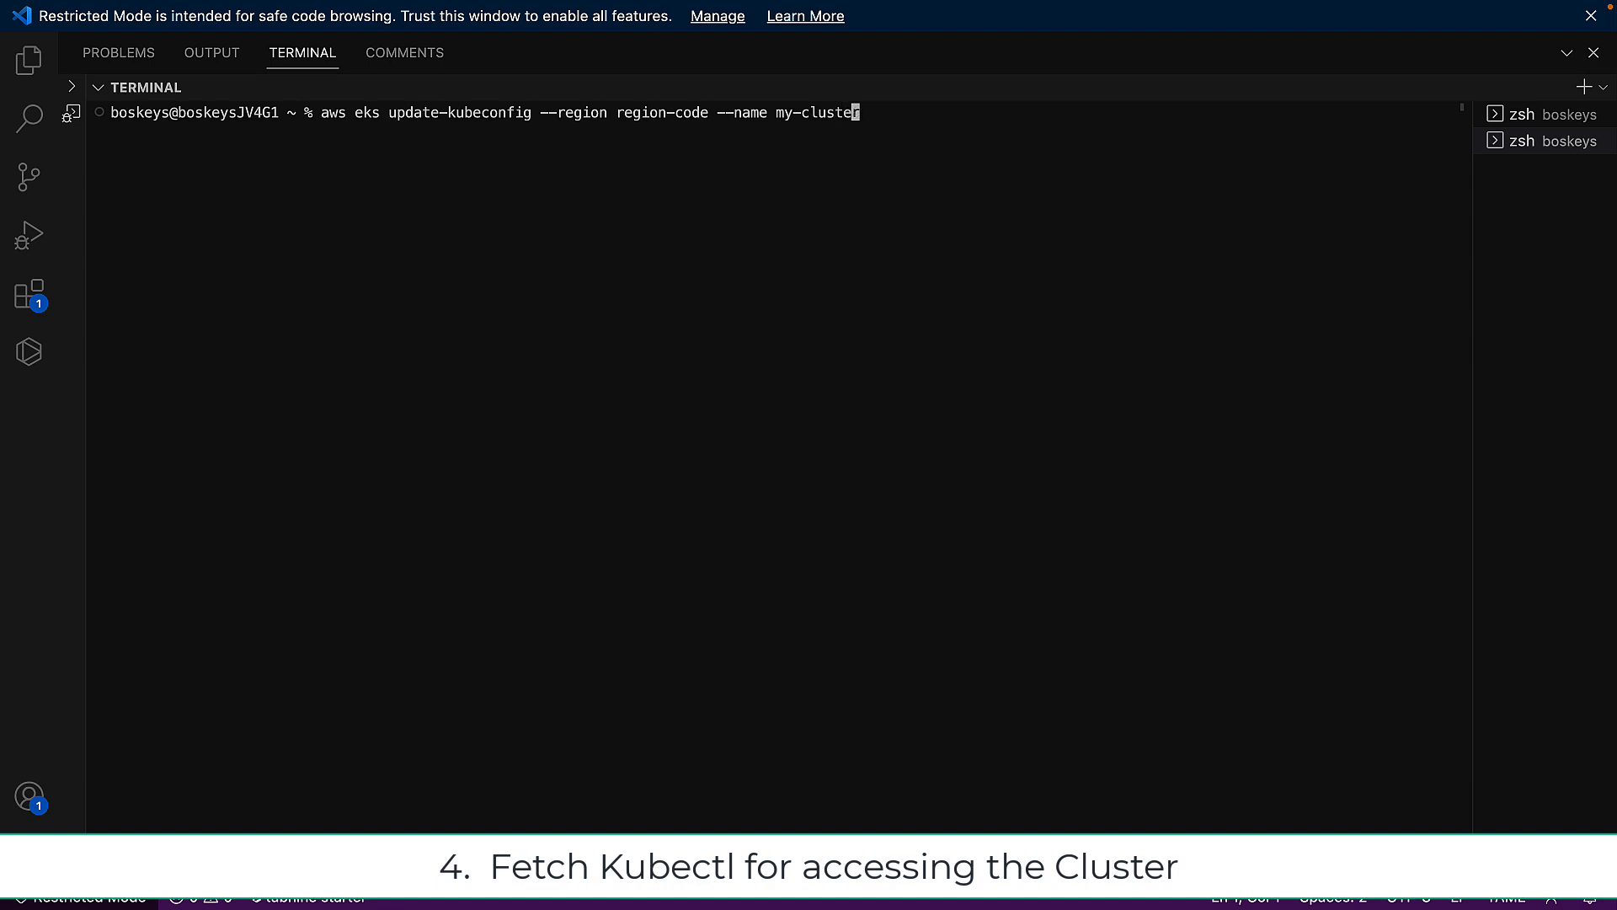
key(BackSpace)
key(BackSpace)
key(BackSpace)
key(BackSpace)
key(BackSpace)
key(BackSpace)
key(BackSpace)
key(BackSpace)
key(BackSpace)
key(BackSpace)
text(aws-create-eks/)
key(BackSpace)
key(Left)
key(Left)
key(Left)
key(Left)
key(Left)
key(Left)
key(Left)
key(Left)
key(Left)
key(Left)
key(Left)
key(Left)
key(Left)
key(Left)
key(Left)
key(Left)
key(Left)
key(Left)
key(Left)
key(Left)
key(BackSpace)
key(BackSpace)
key(BackSpace)
key(BackSpace)
key(BackSpace)
key(BackSpace)
key(BackSpace)
key(BackSpace)
key(BackSpace)
key(BackSpace)
key(BackSpace)
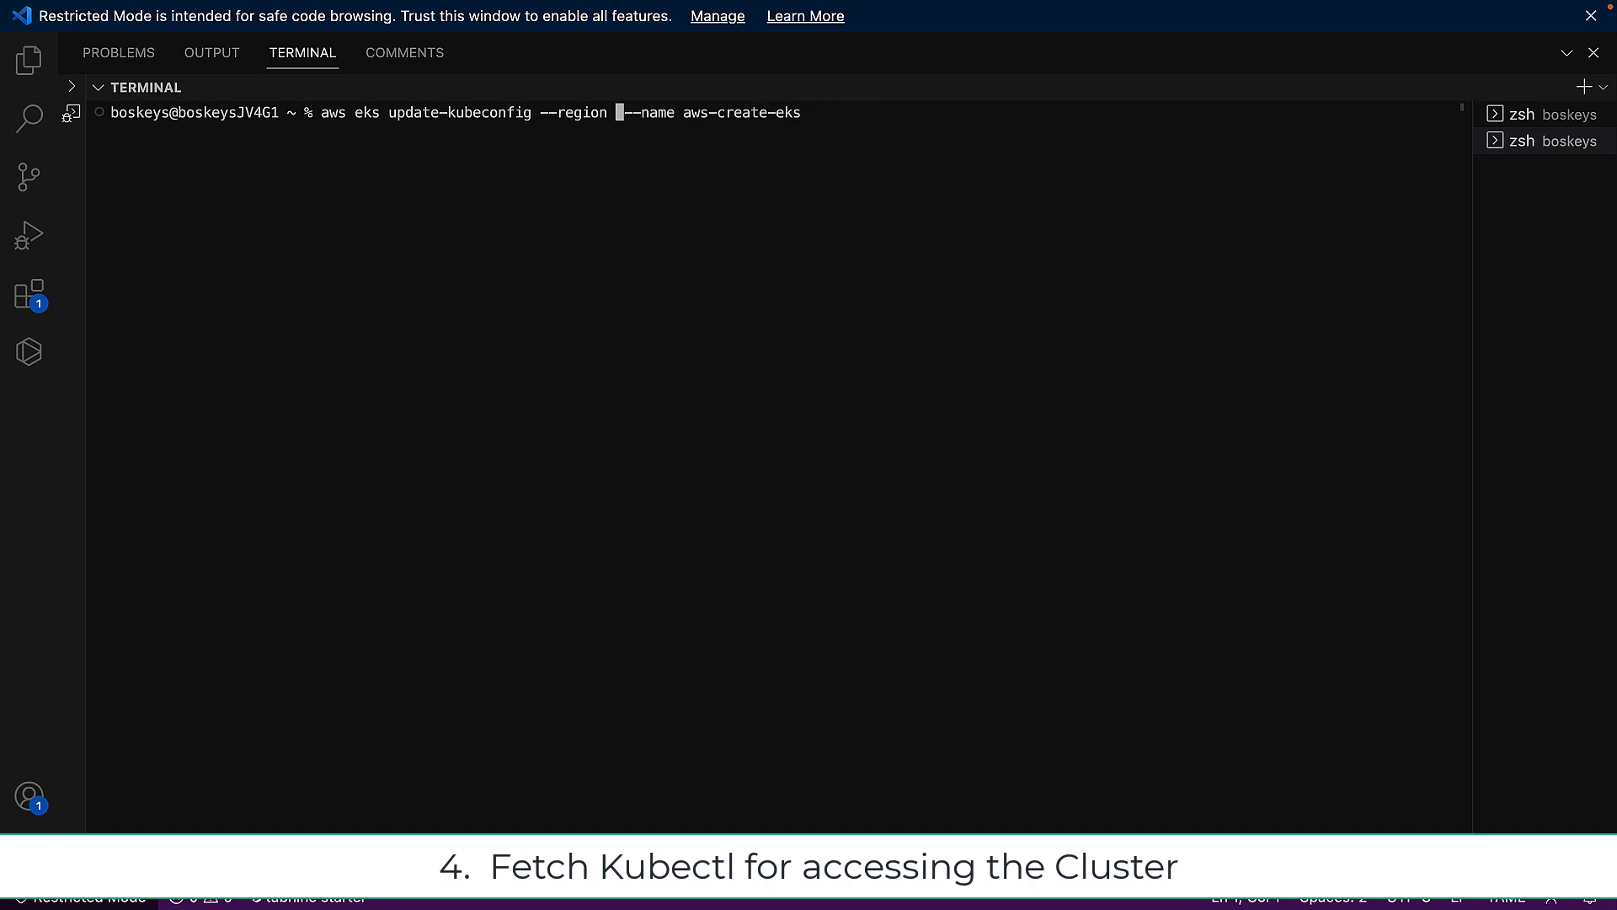
text(us-west-2)
key(Return)
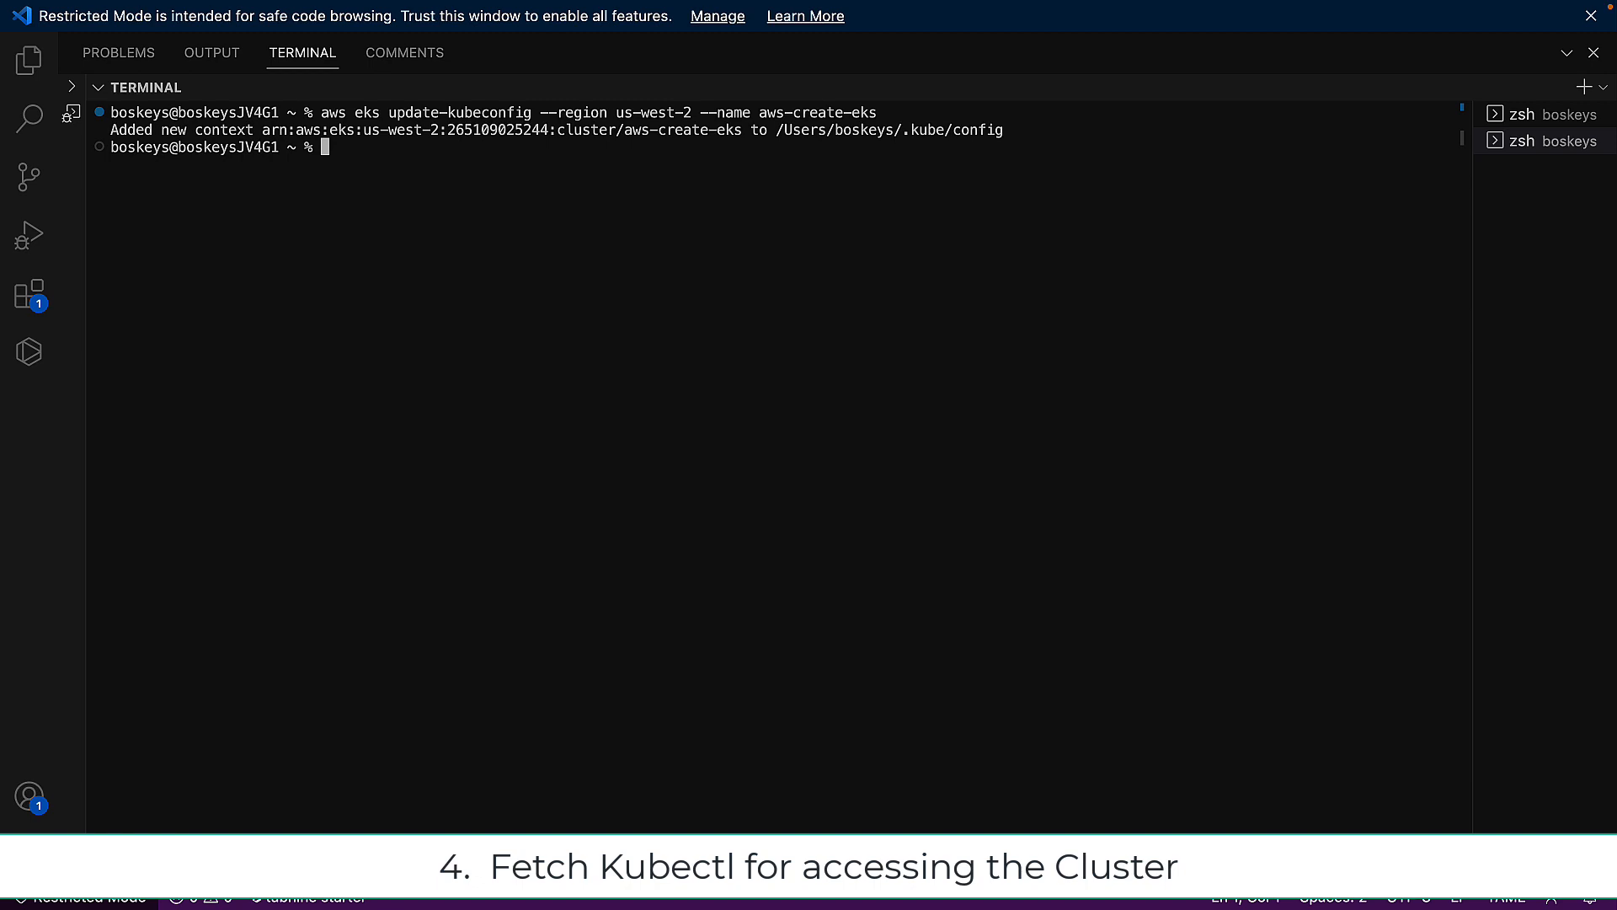
text(kubectl get pods)
key(Return)
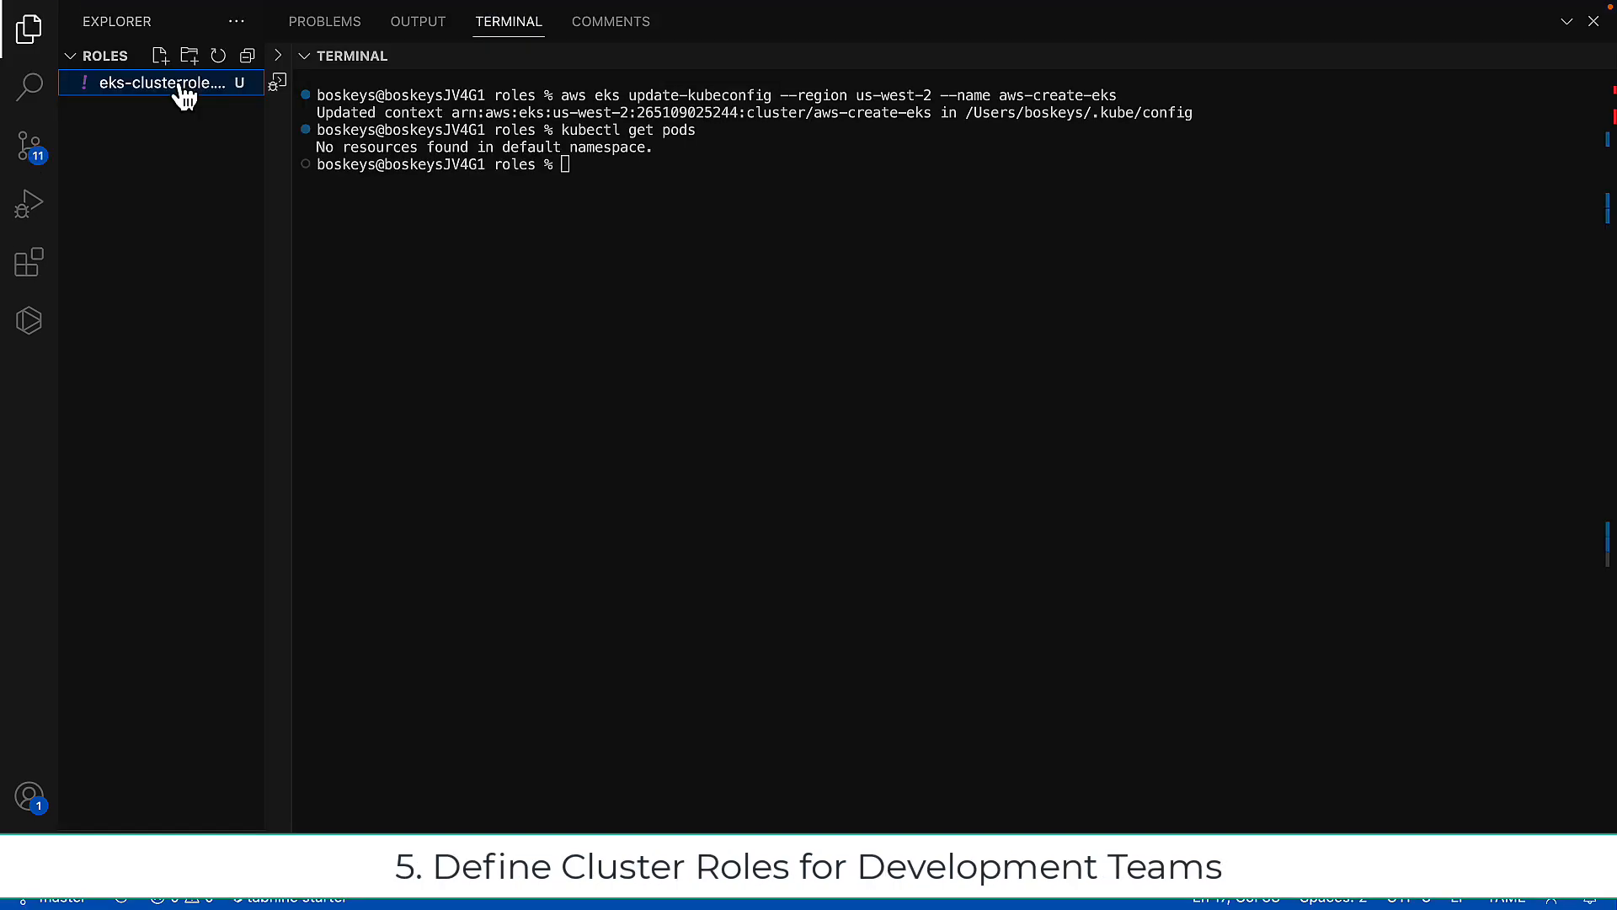
Step: Apply eks-clusterrole.yaml and save the aws-auth edit mapping my-console-viewer-role, then view TMC Credentials
click(173, 84)
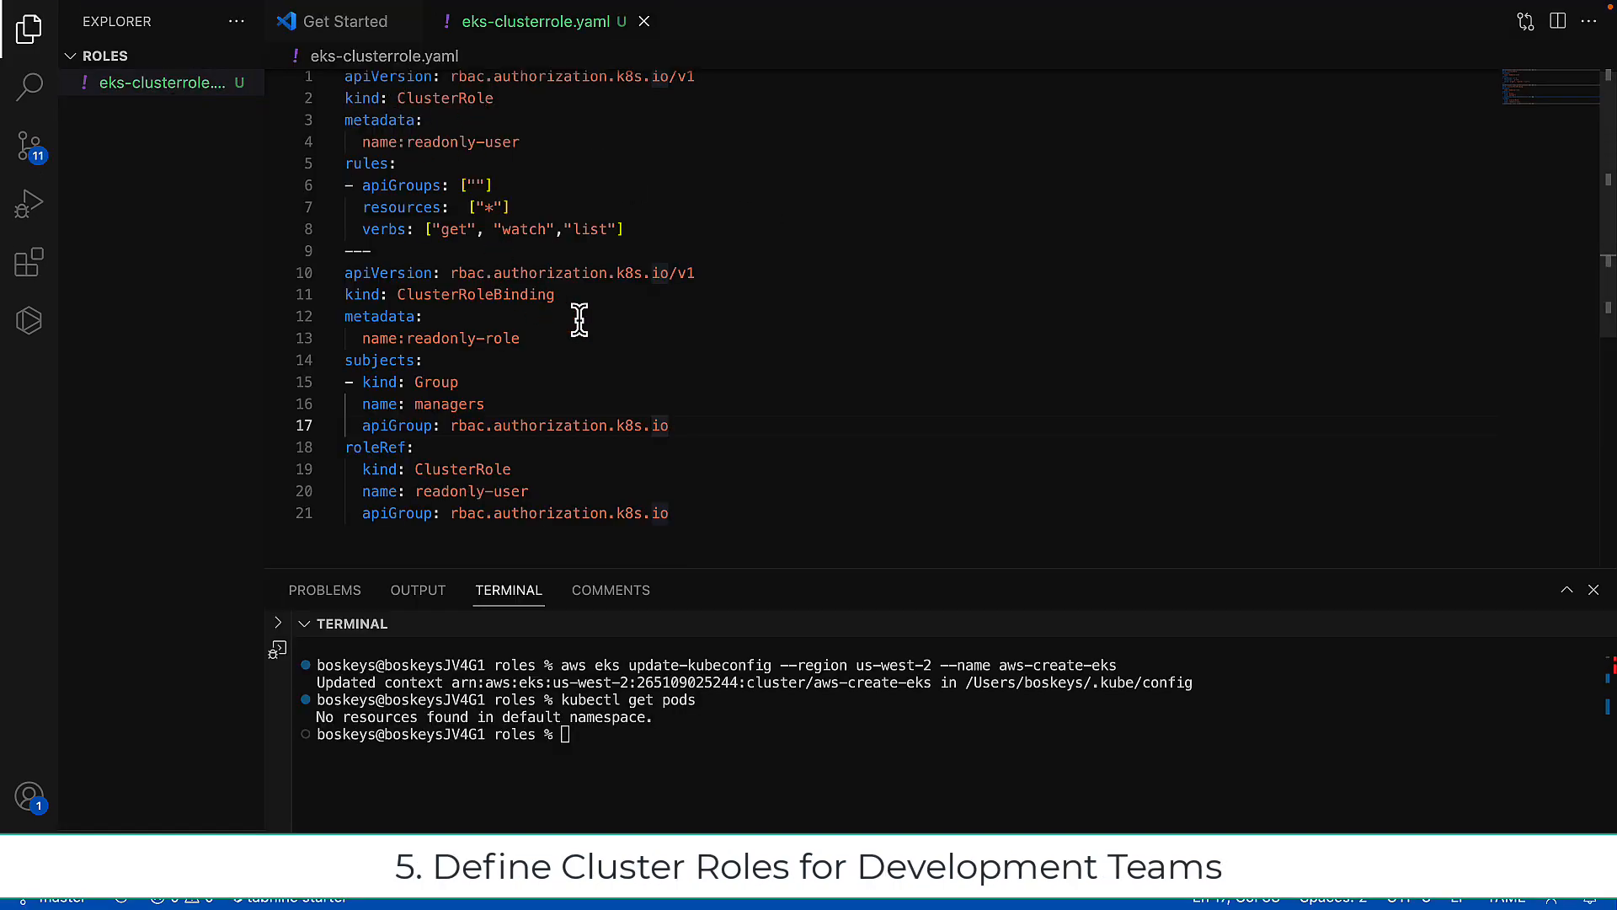
click(863, 815)
text(kube)
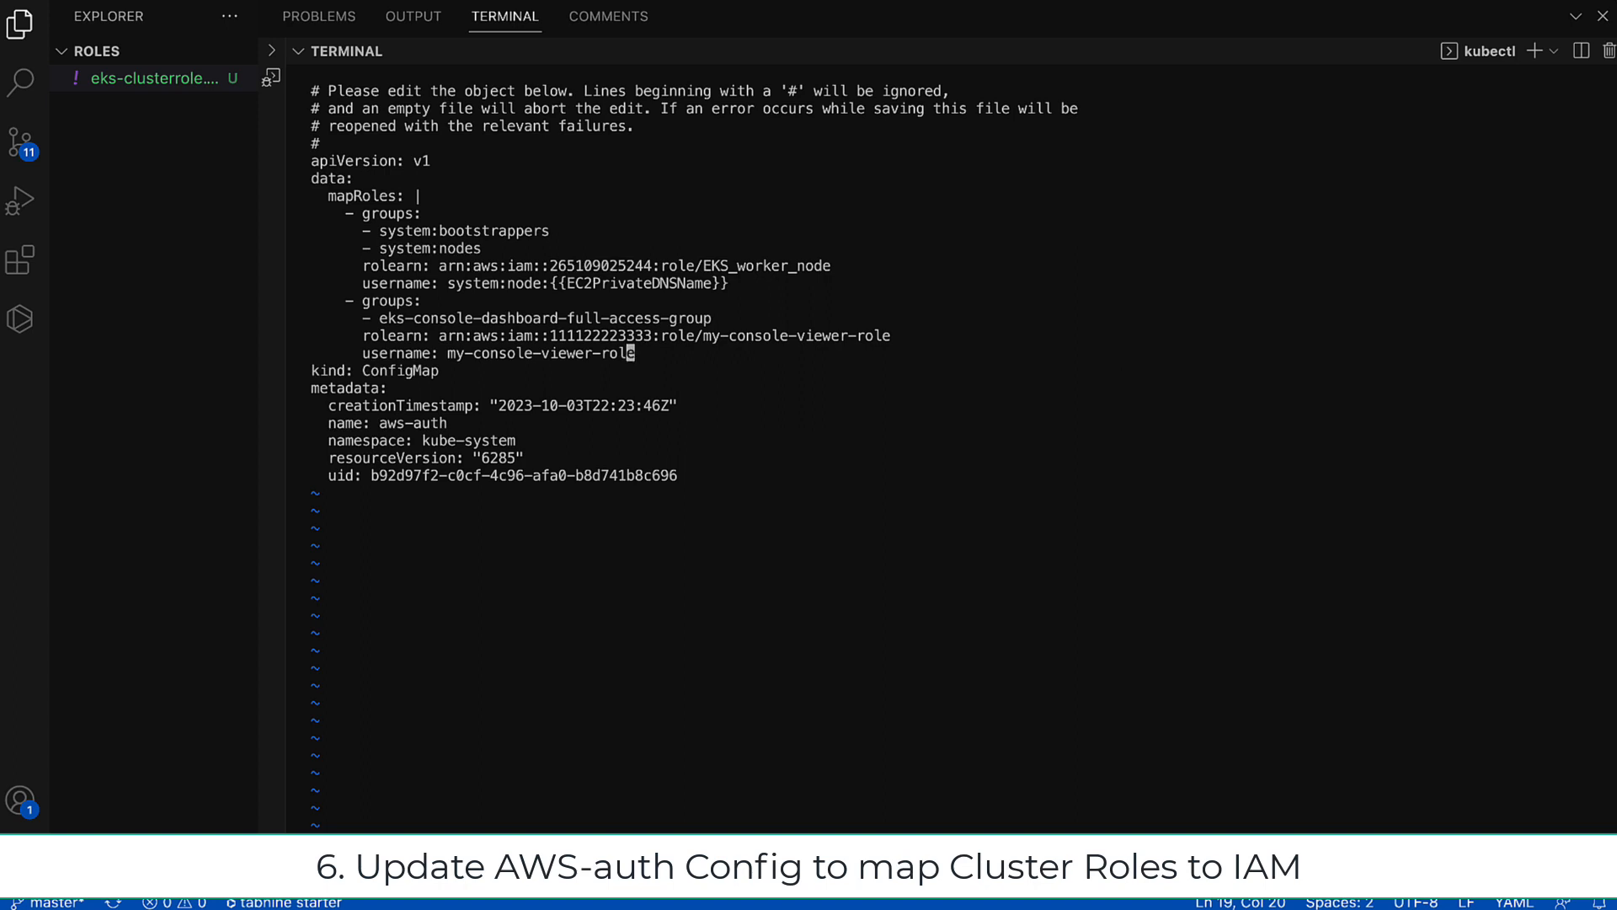
key(Return)
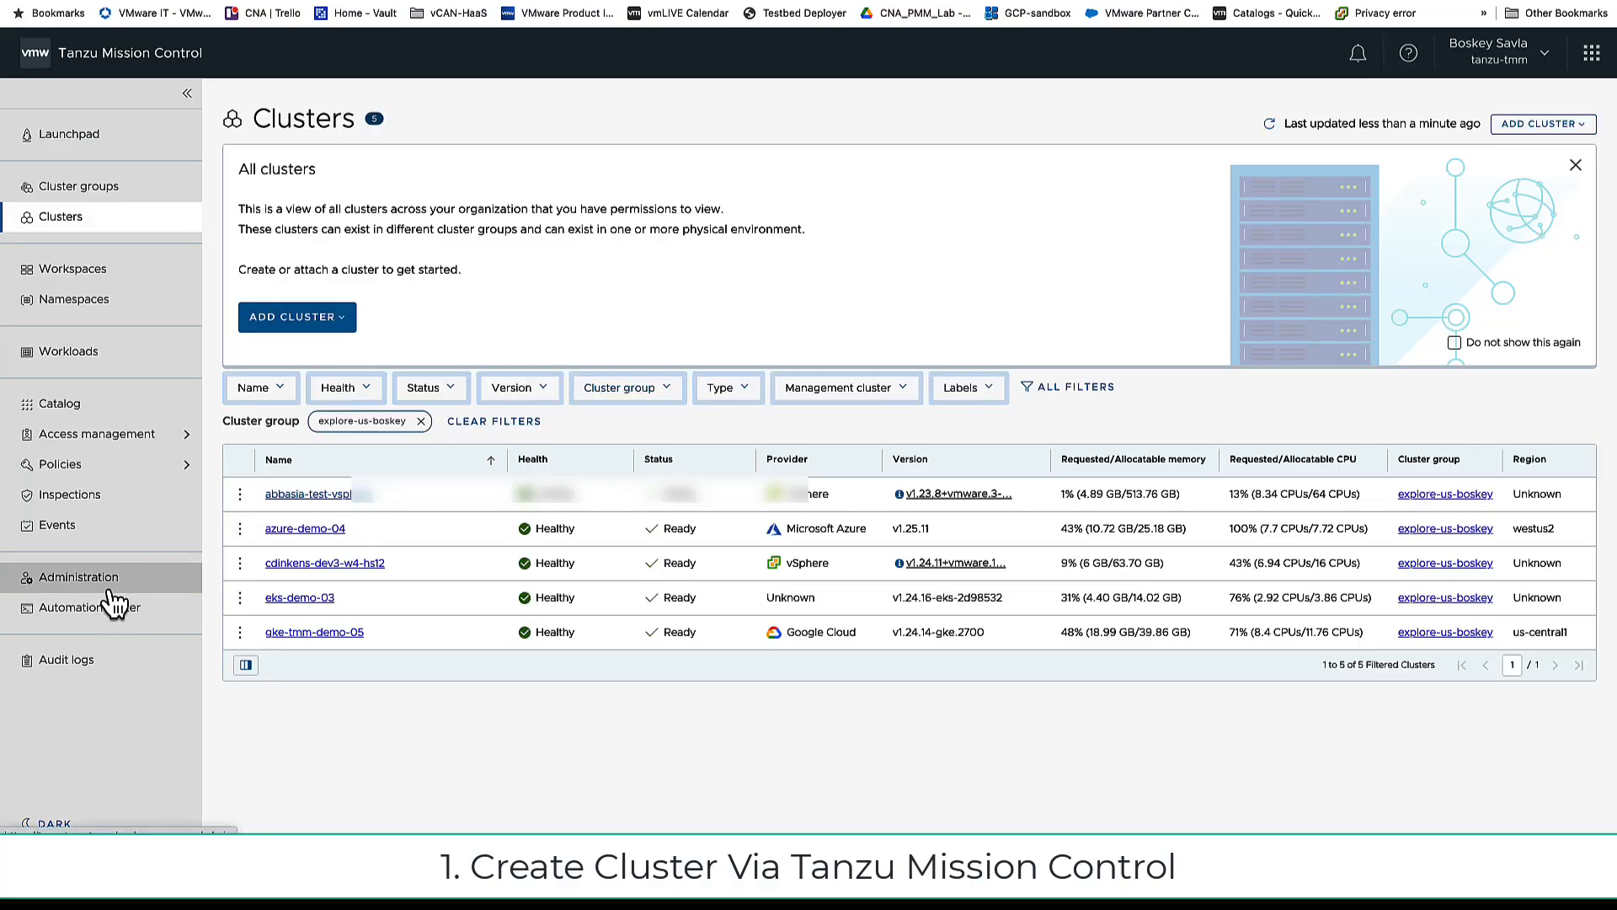
click(93, 578)
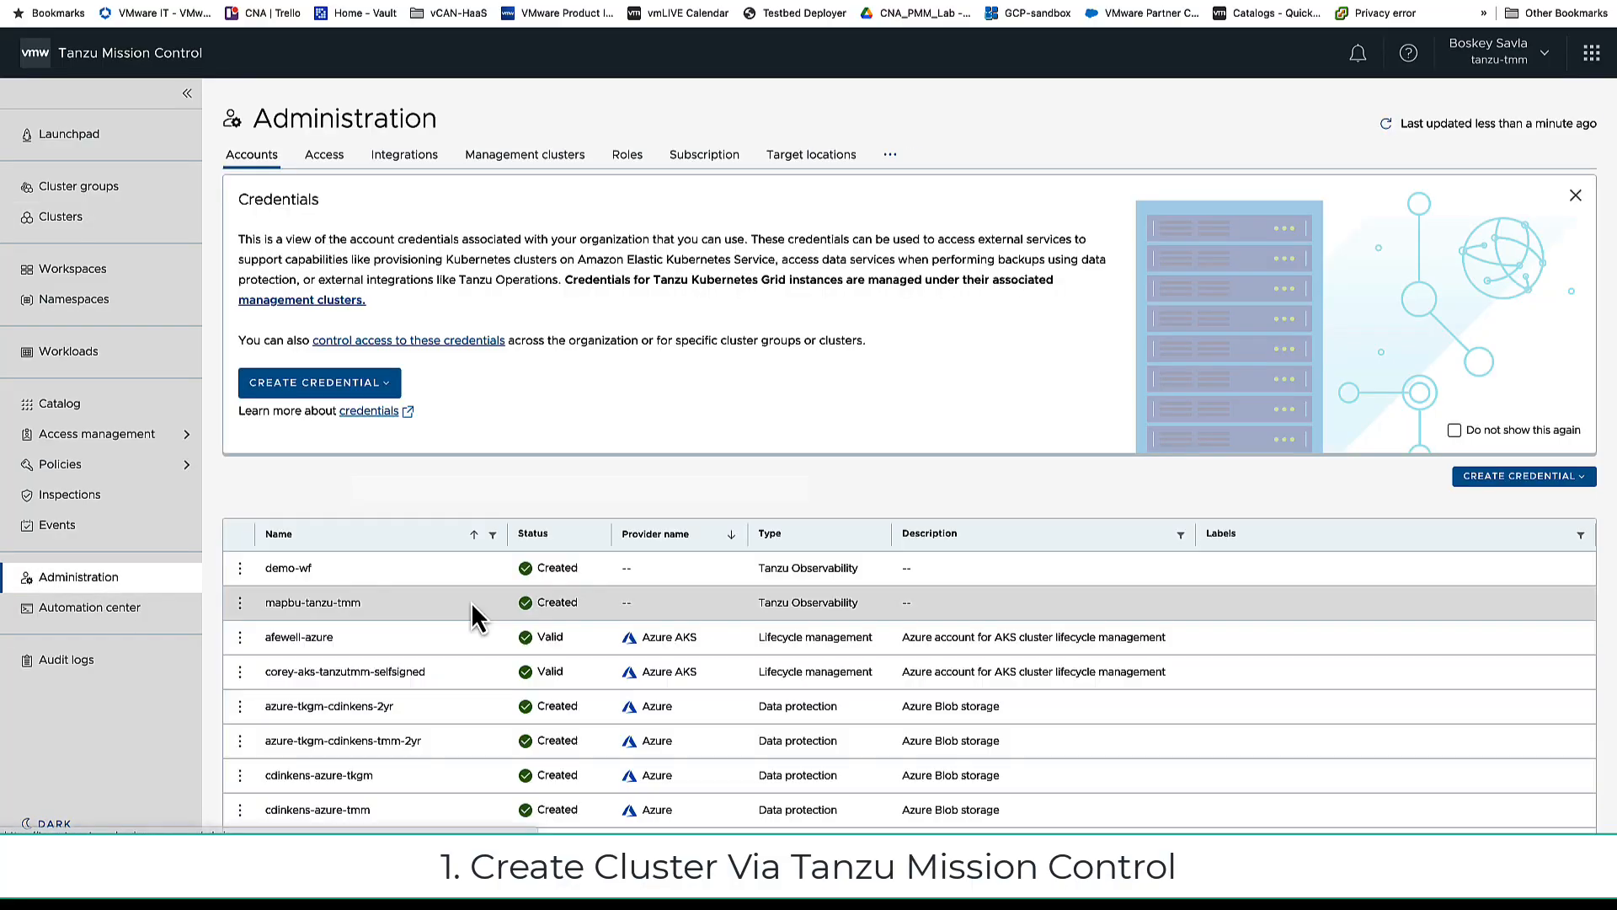
scroll(472, 602, down, 5)
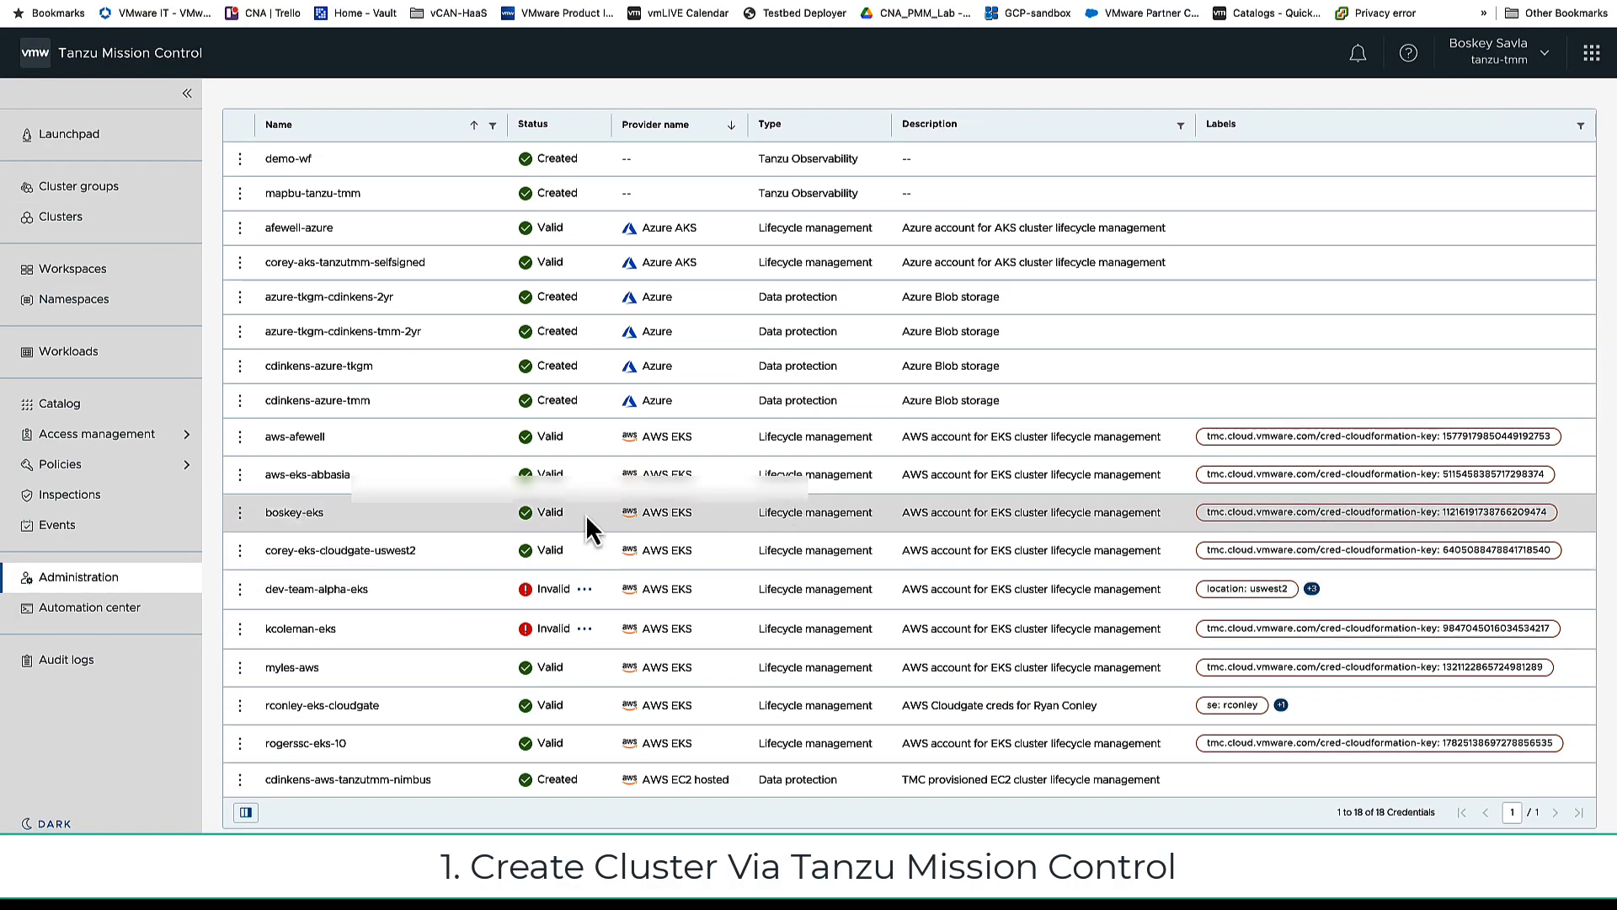
Step: Start a new EKS cluster in Tanzu Mission Control named tanzu-create-eks and assign a cluster group
scroll(397, 480, up, 5)
click(83, 221)
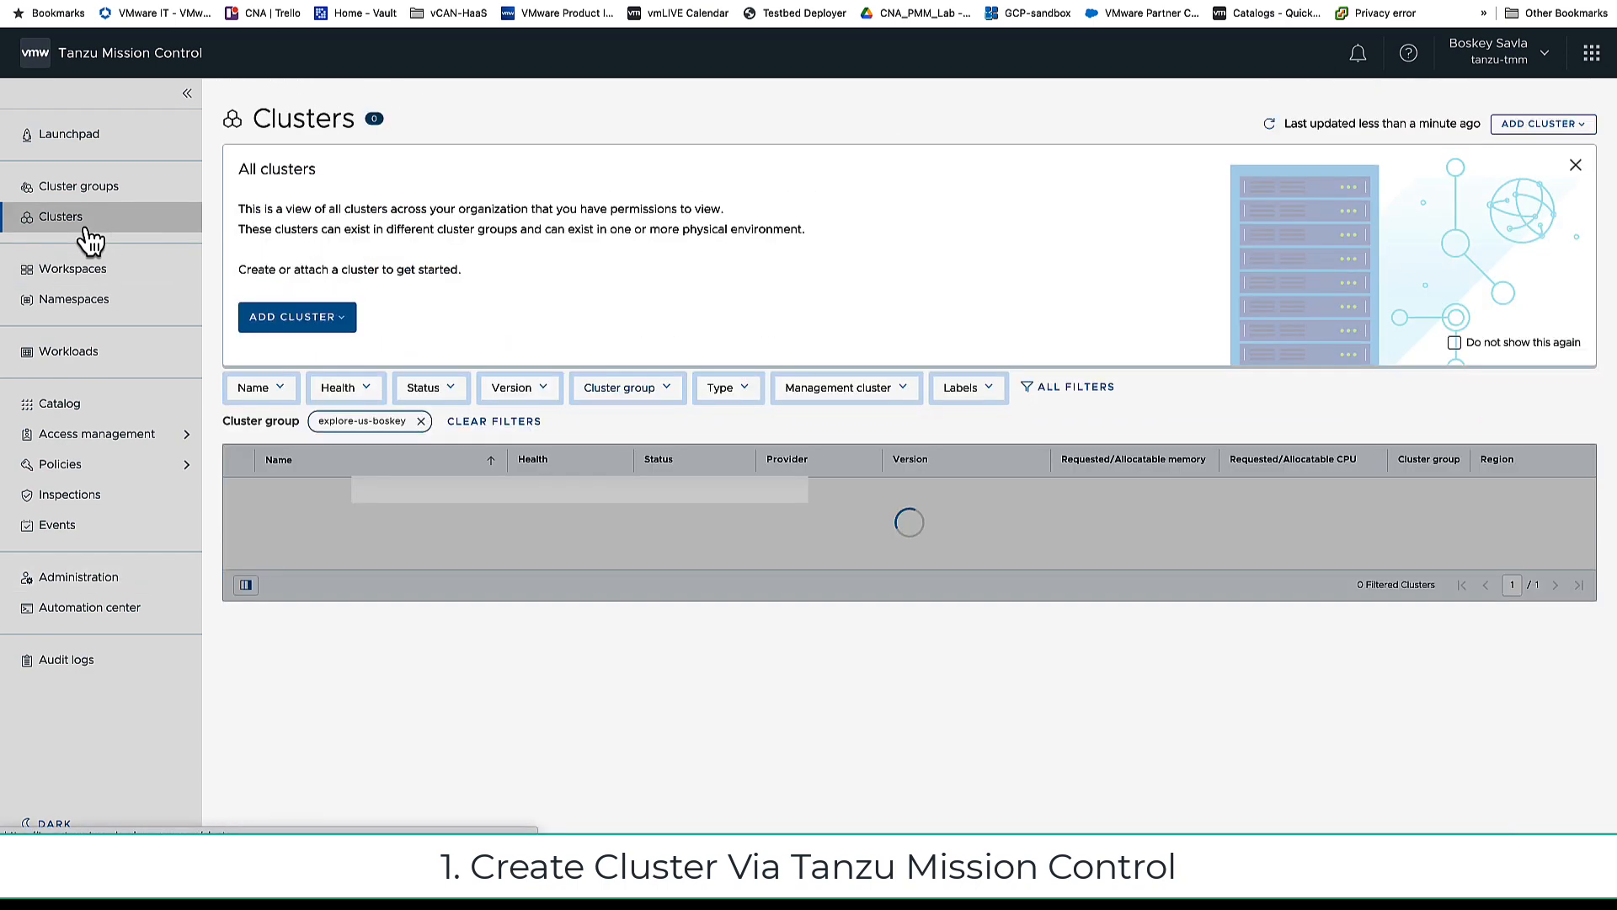
click(290, 323)
click(320, 393)
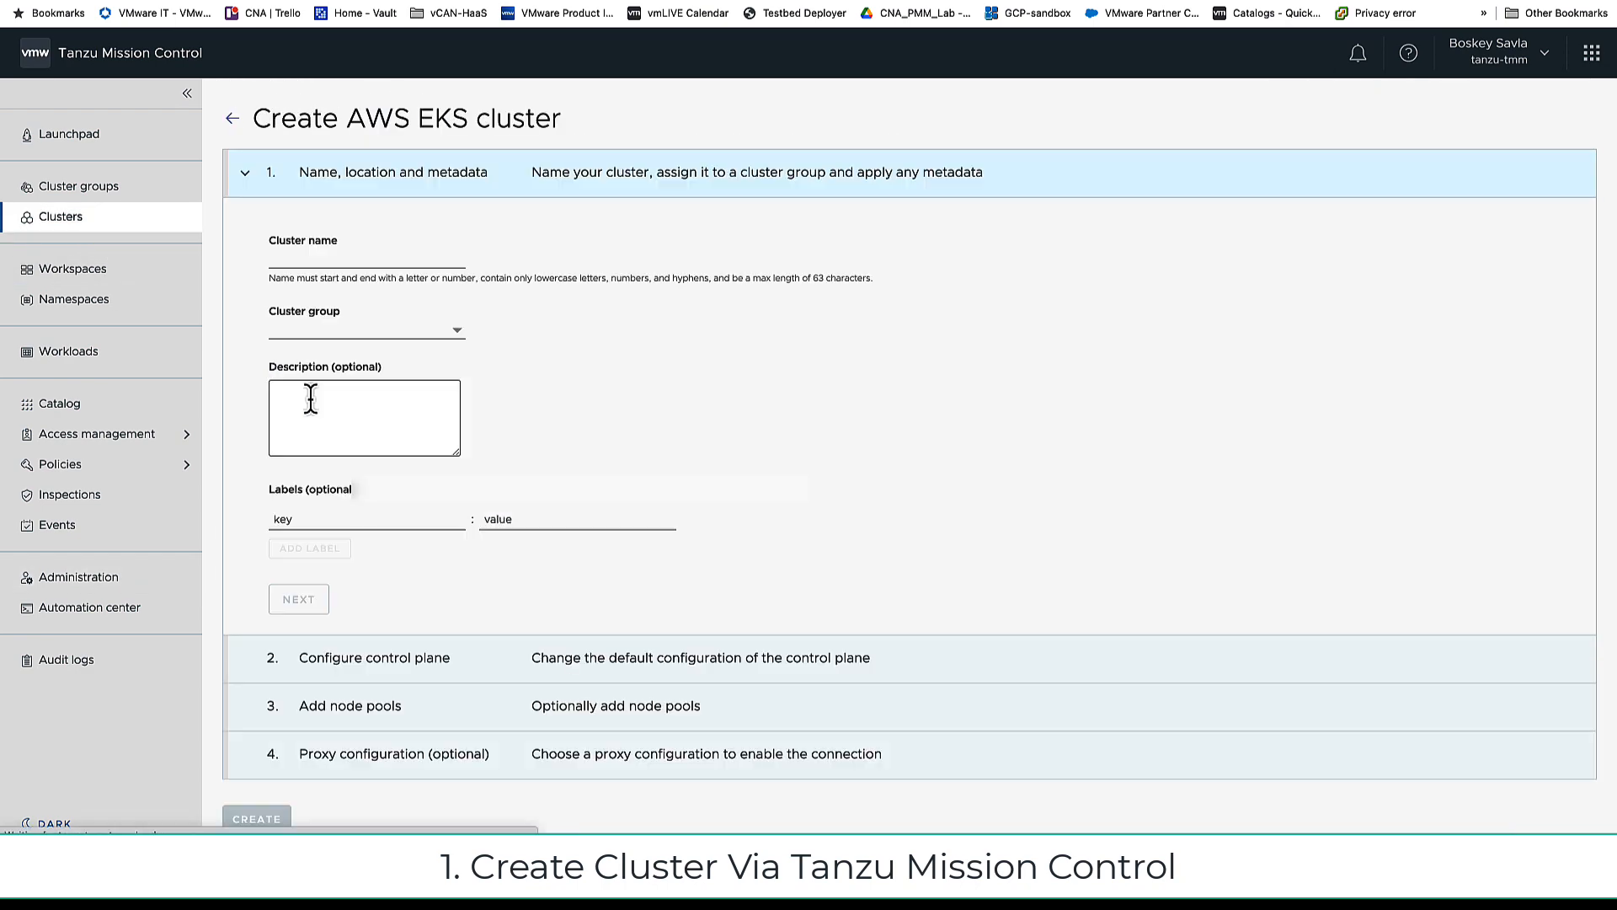
click(335, 253)
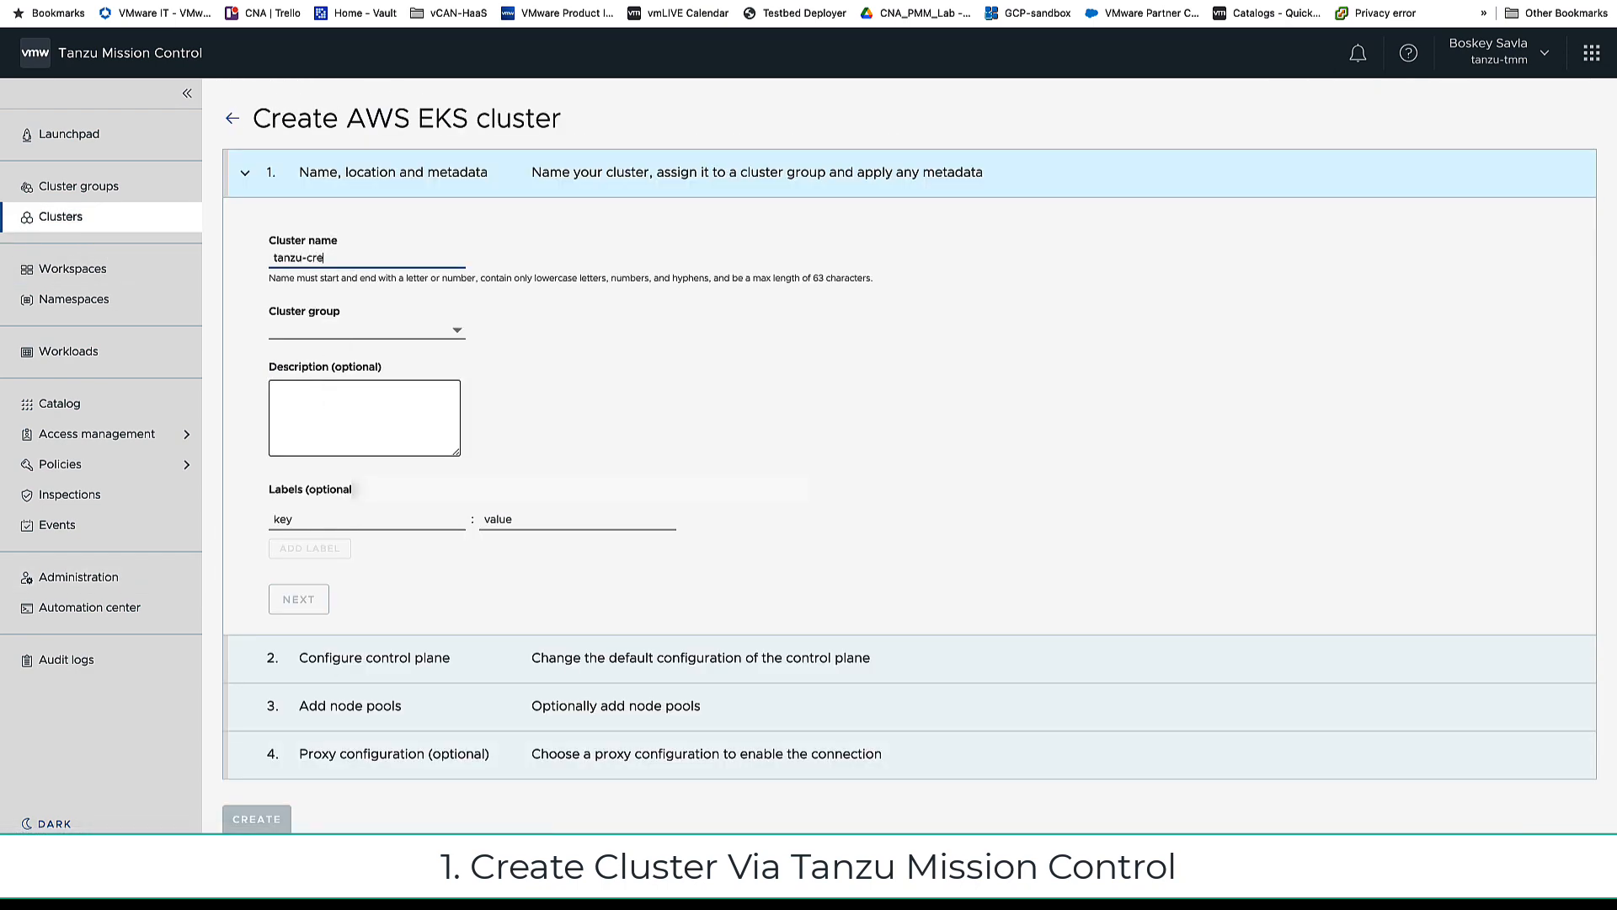
key(BackSpace)
key(BackSpace)
key(BackSpace)
click(350, 328)
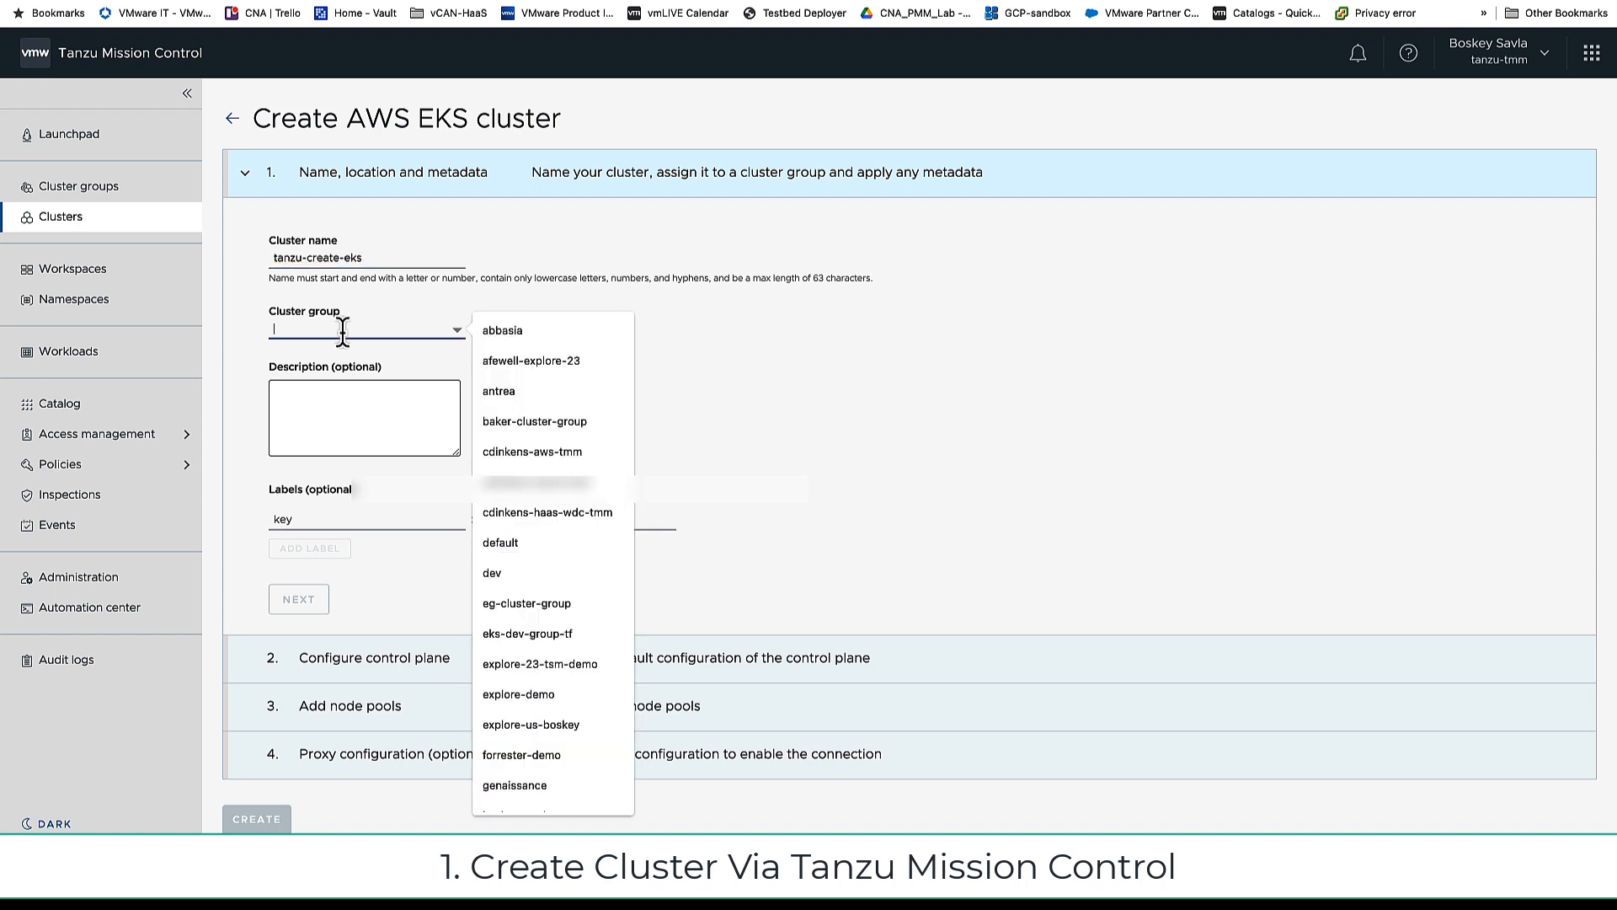
click(630, 726)
click(282, 599)
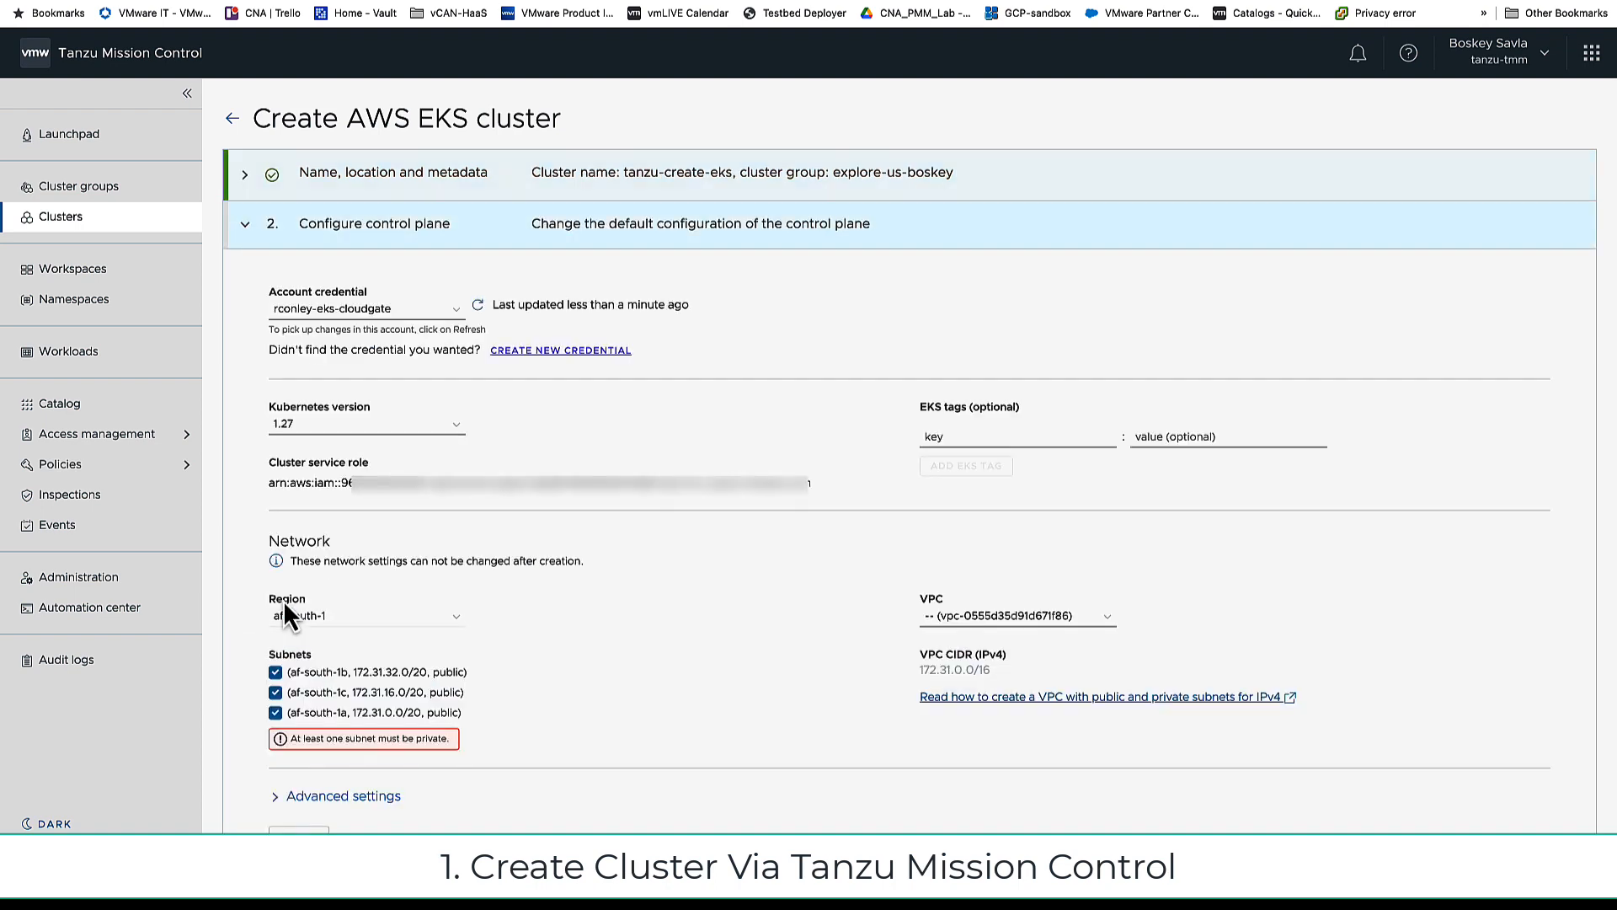
Step: Set the control plane to the EKS account credential, region us-west-2 and vpc-eks-private-ipv4-VPC
click(443, 322)
click(378, 385)
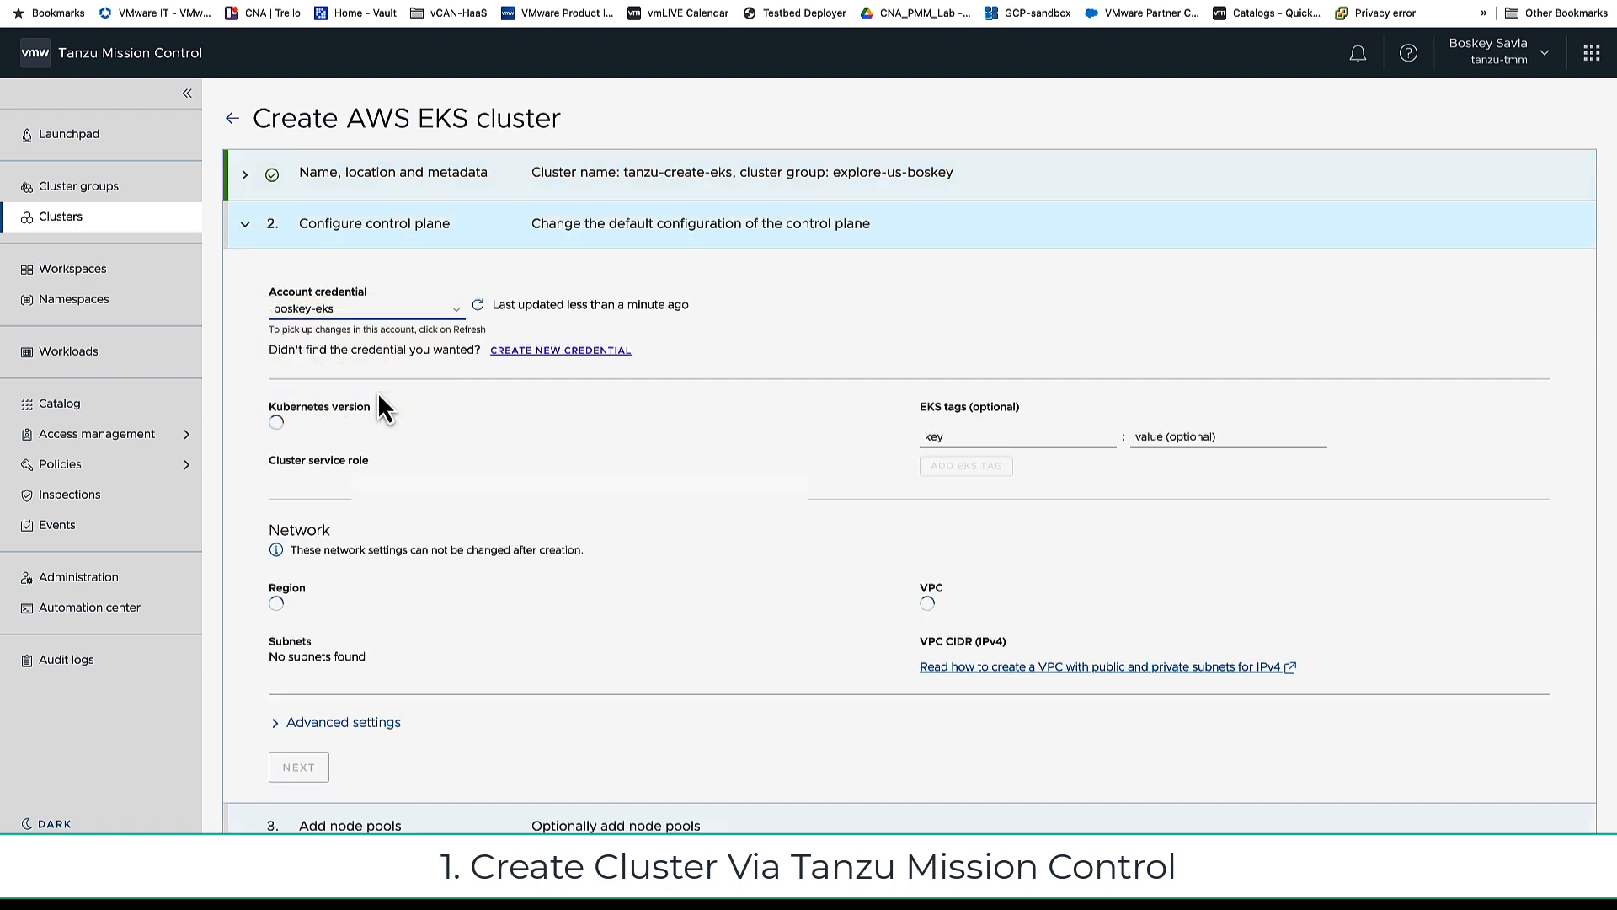
click(454, 616)
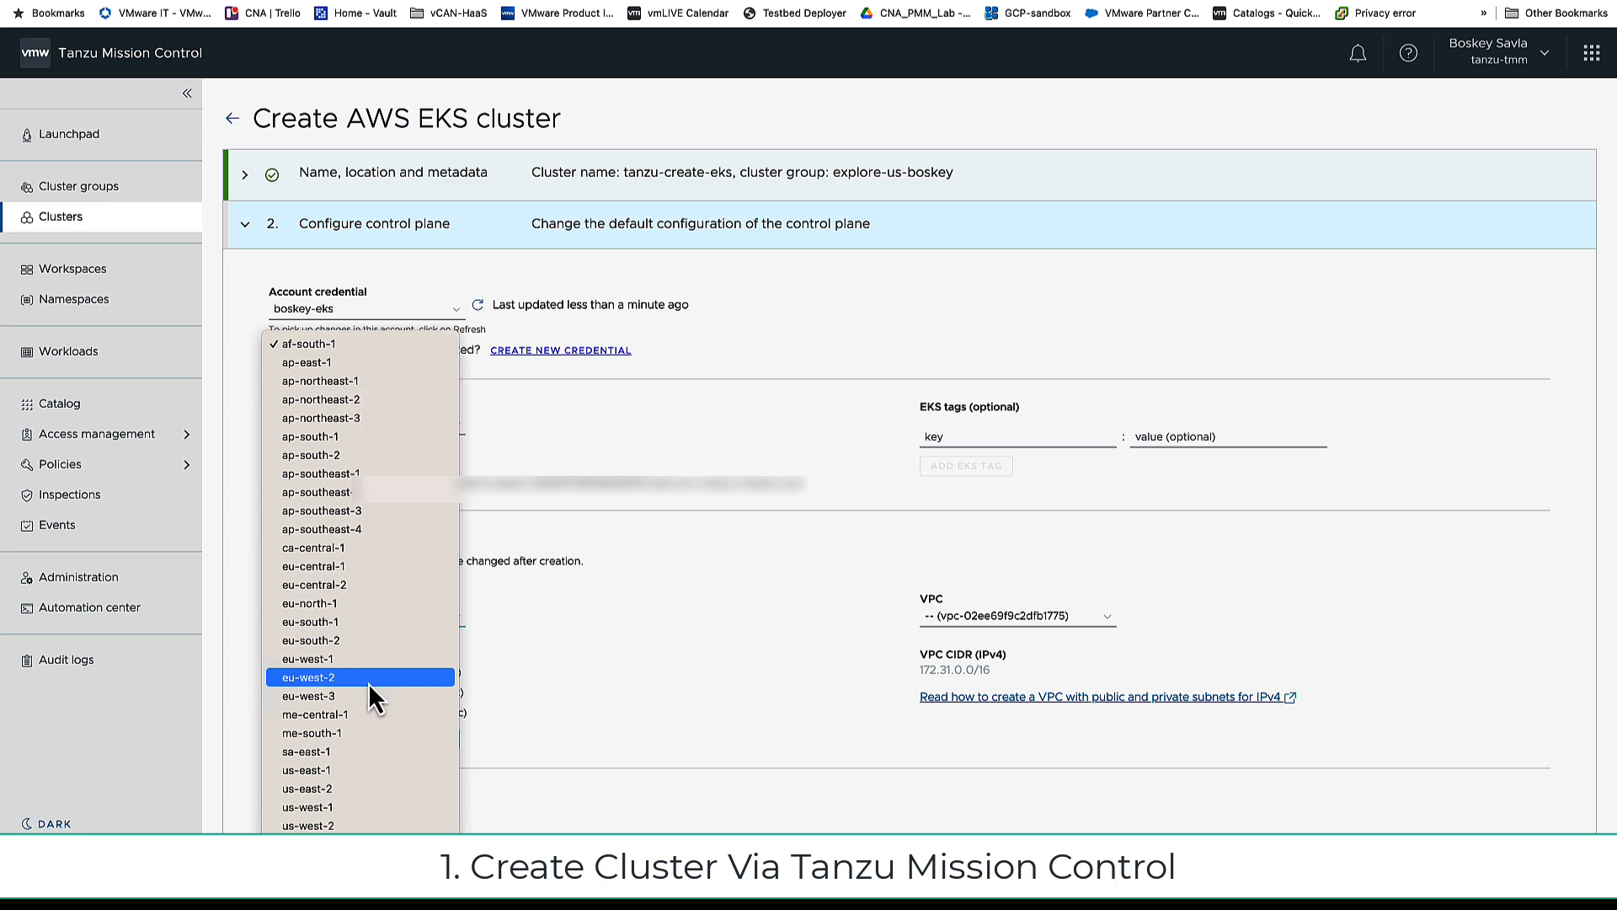
click(337, 826)
click(977, 619)
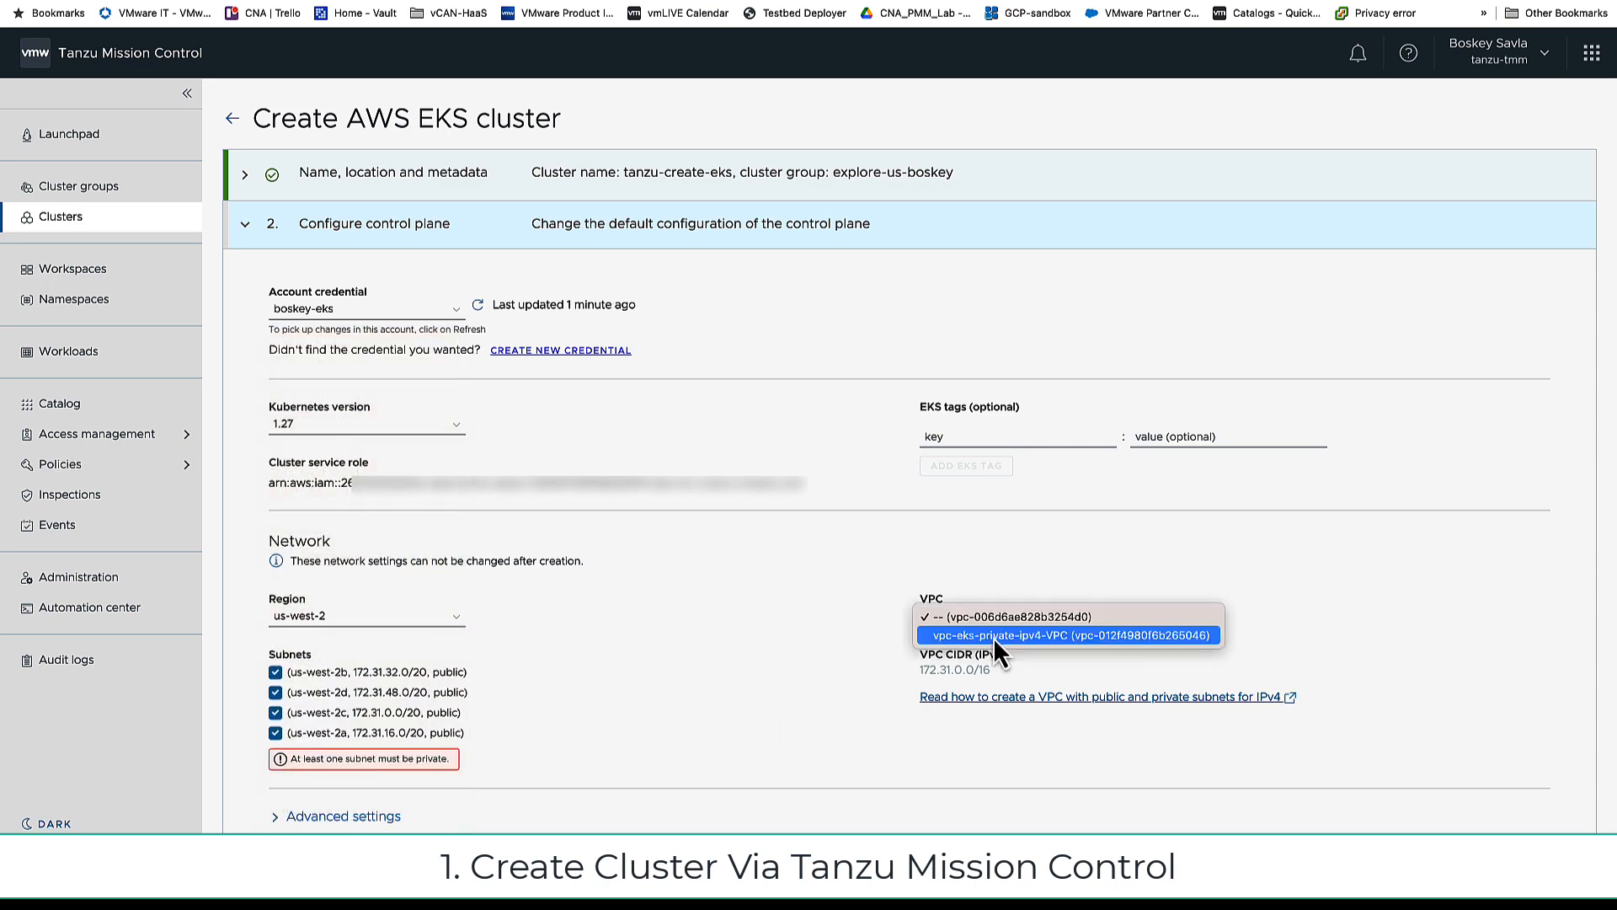
click(993, 636)
scroll(668, 536, down, 3)
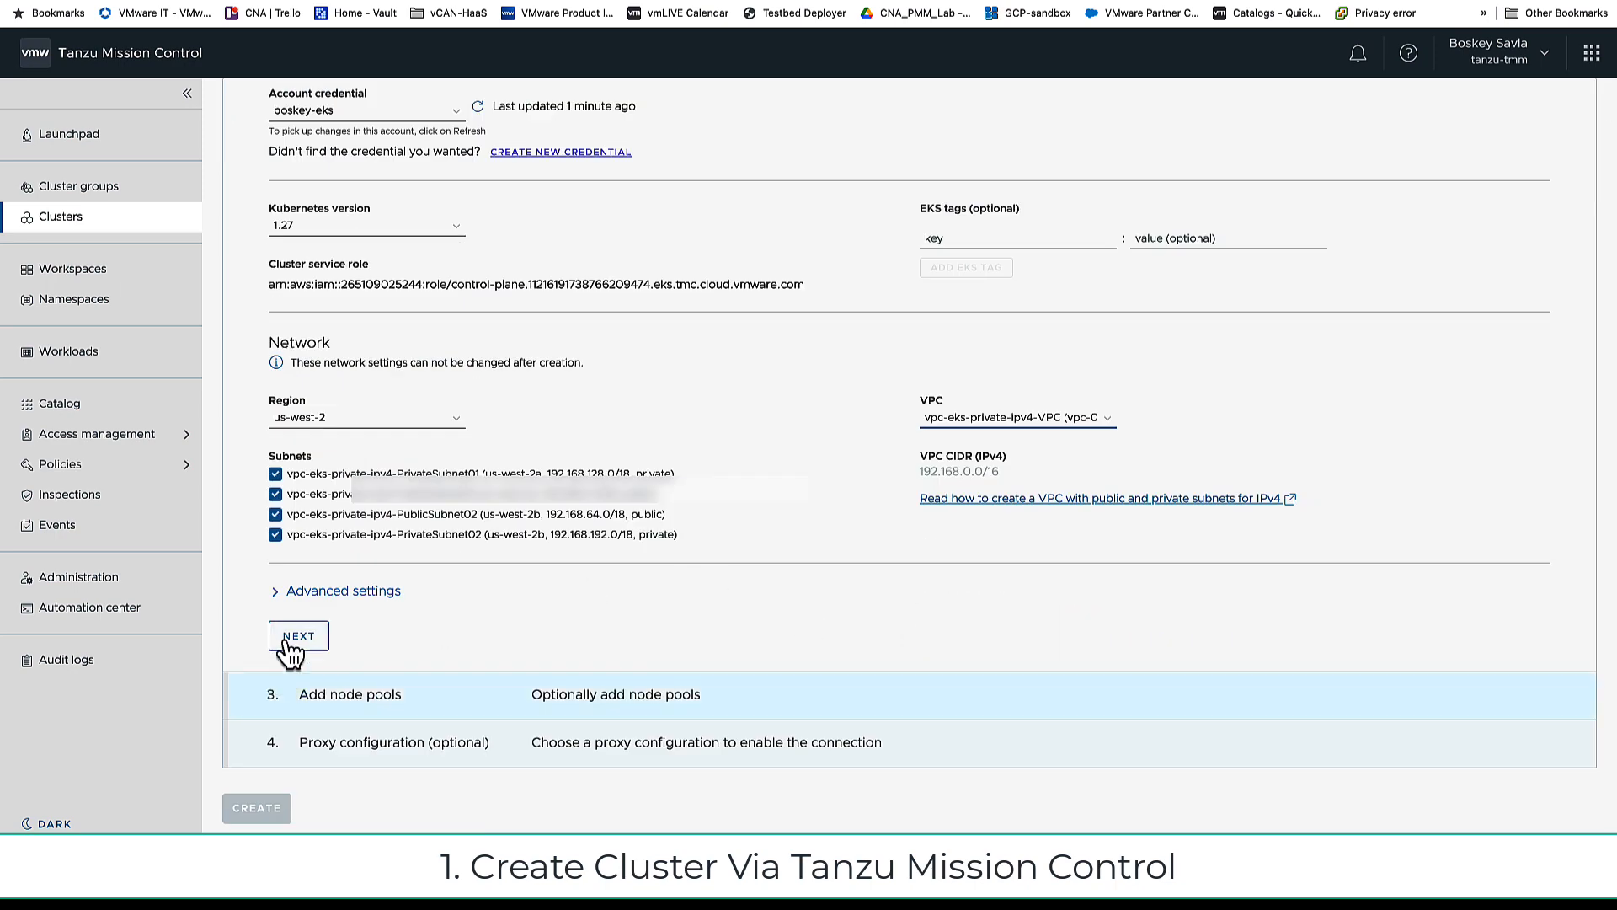
Step: Switch the node pool to EC2 auto scaling with a maximum of 4 nodes
click(288, 639)
scroll(286, 635, down, 5)
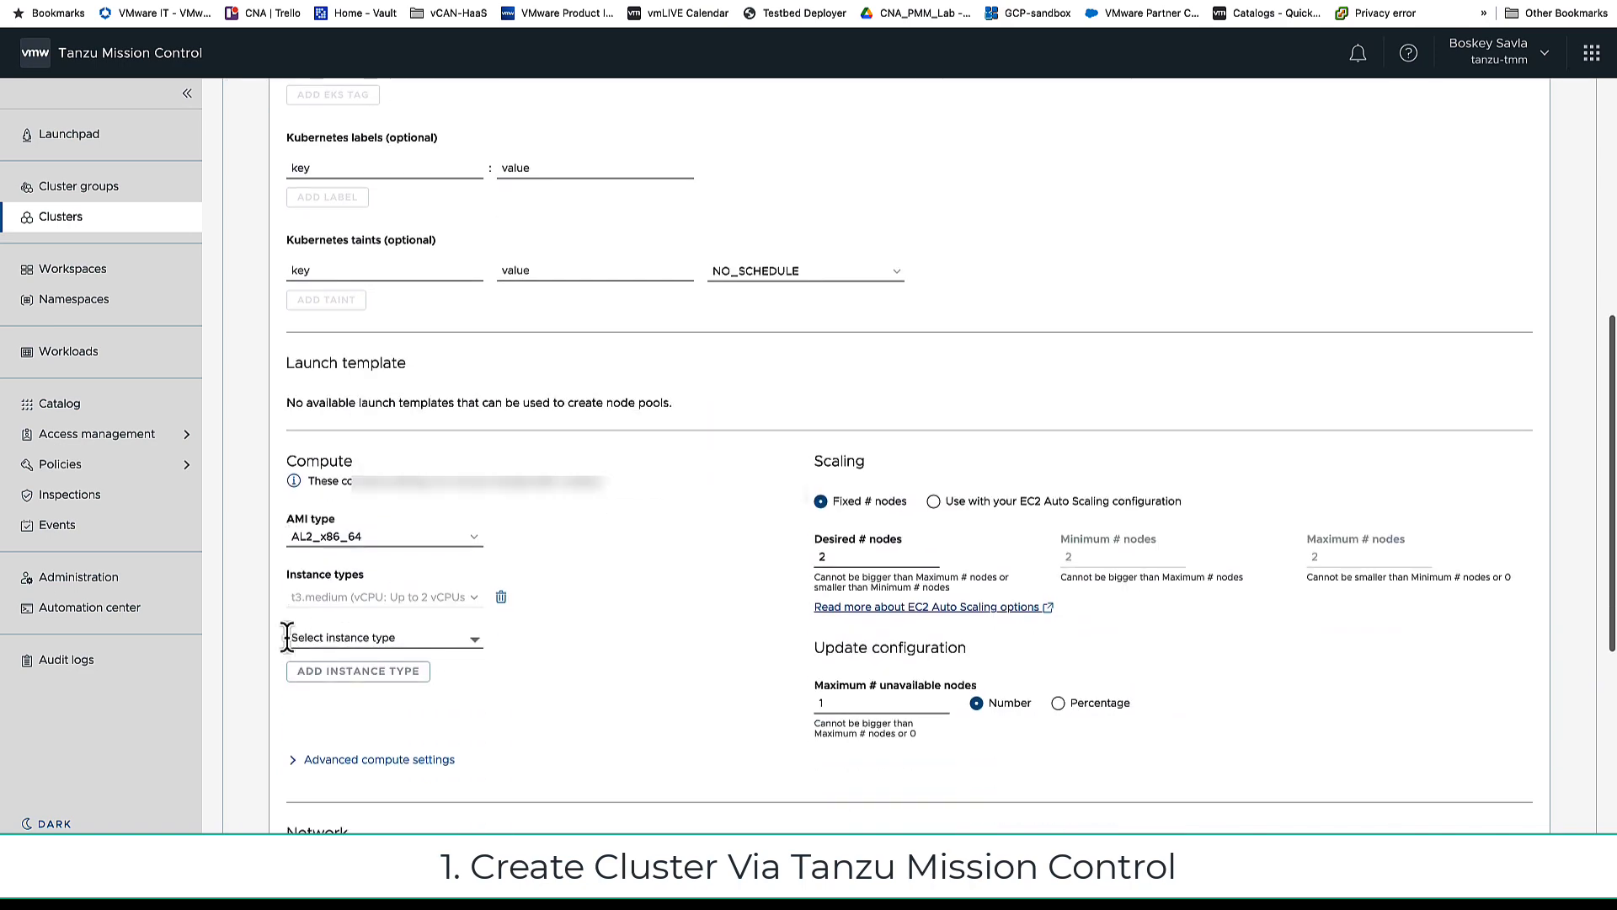
click(933, 496)
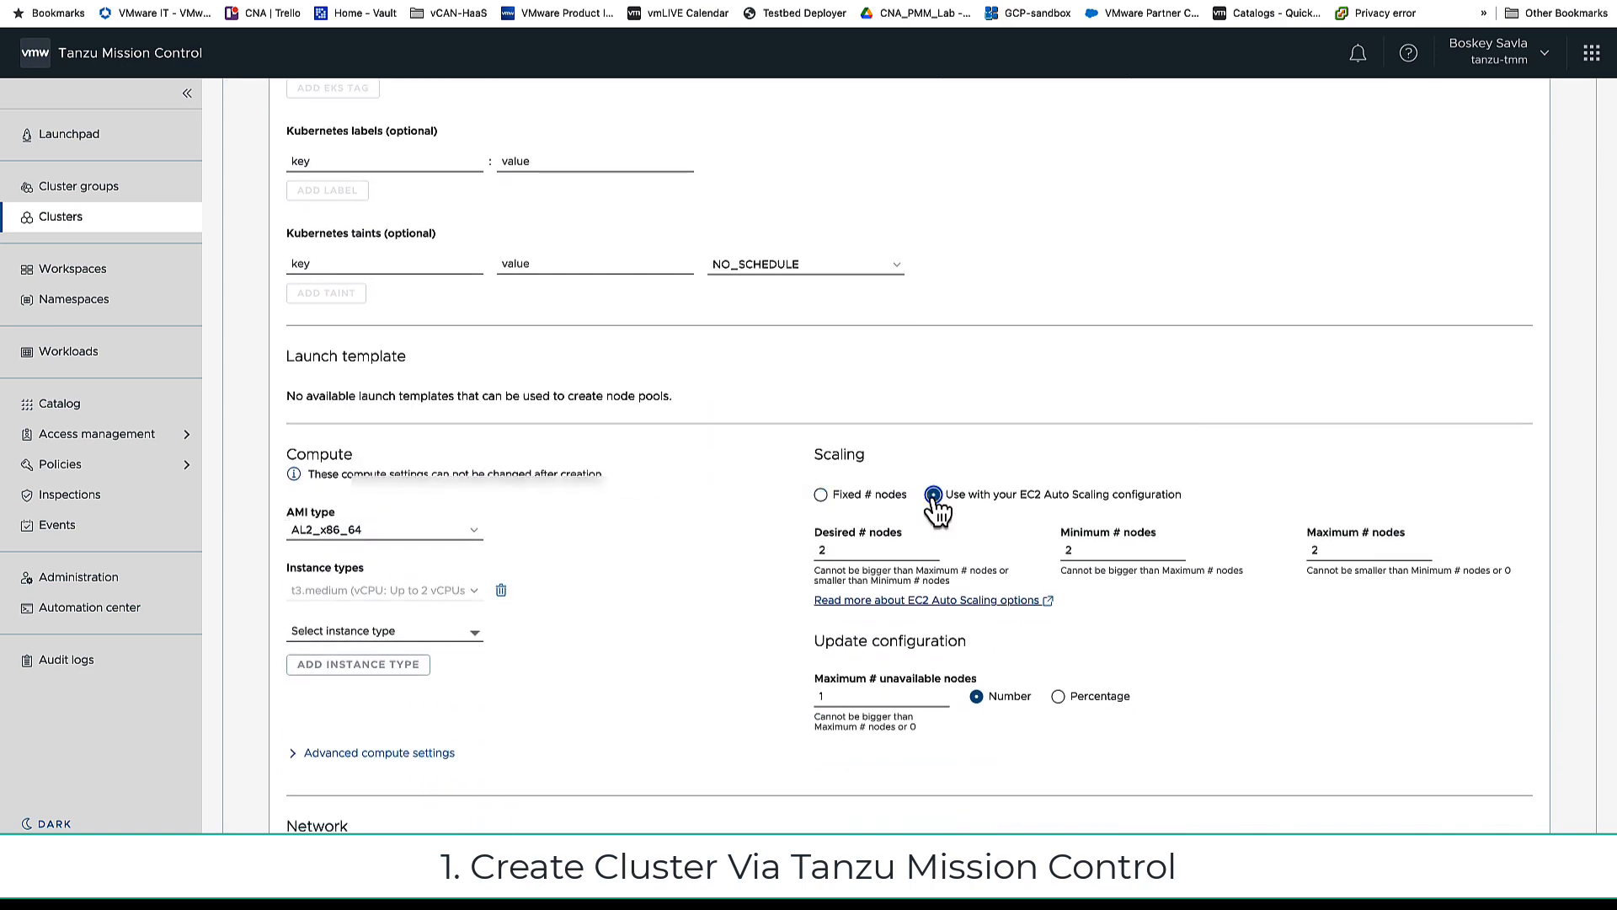
double_click(1314, 550)
text(4)
Step: Keep AL2_x86_64 as the AMI type and add c1.xlarge to the pool's instance types
click(433, 534)
click(433, 534)
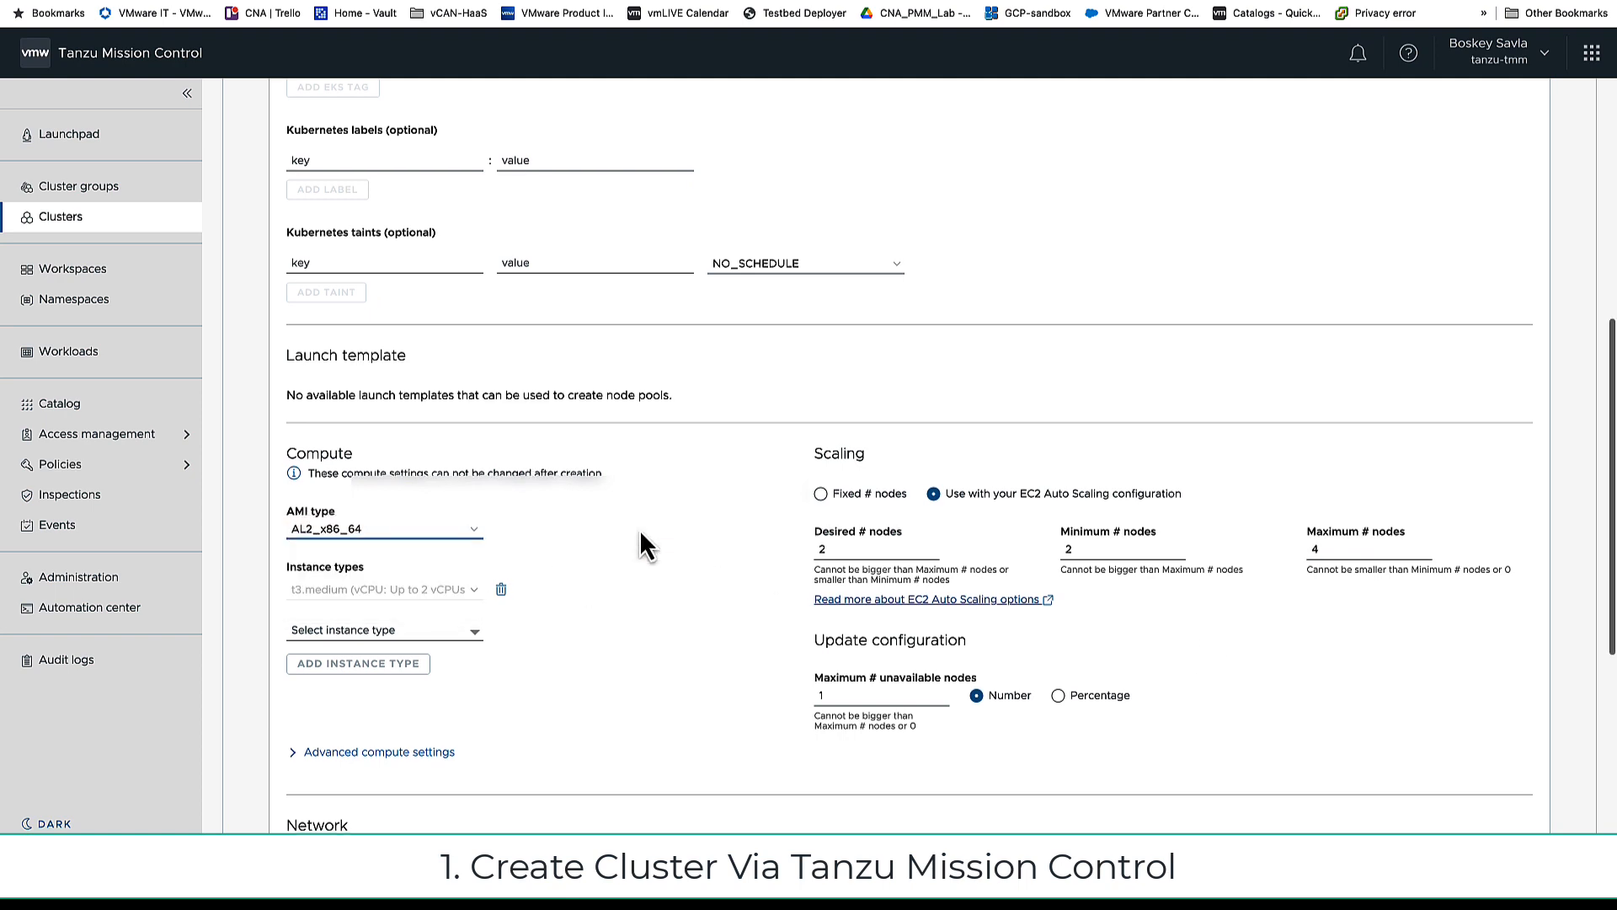
scroll(642, 541, down, 2)
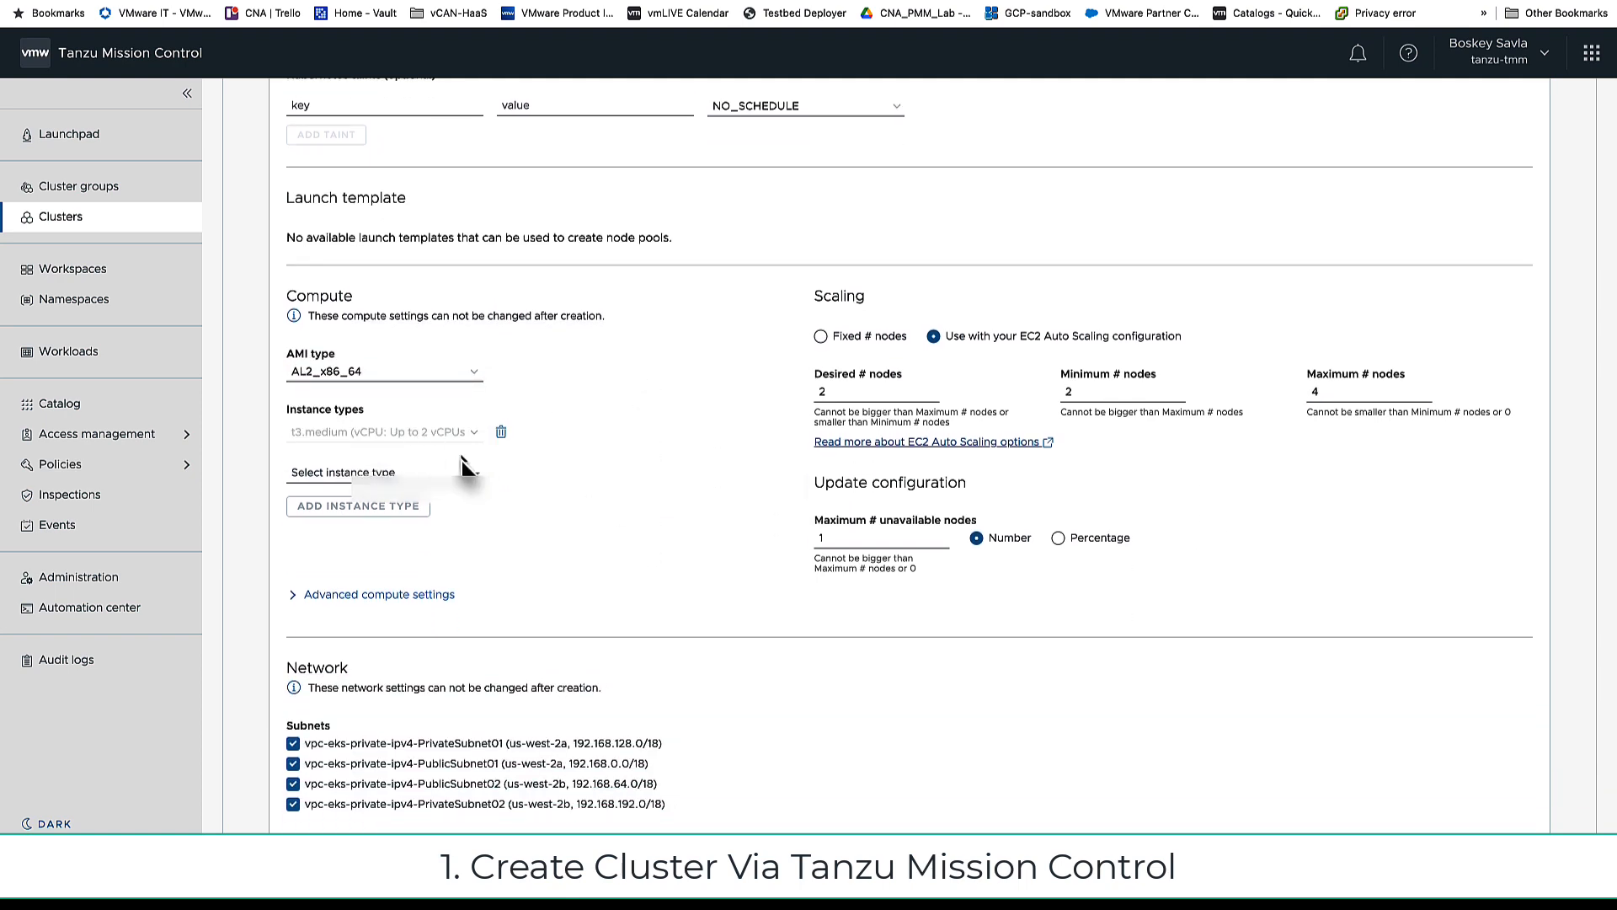
click(425, 473)
click(522, 463)
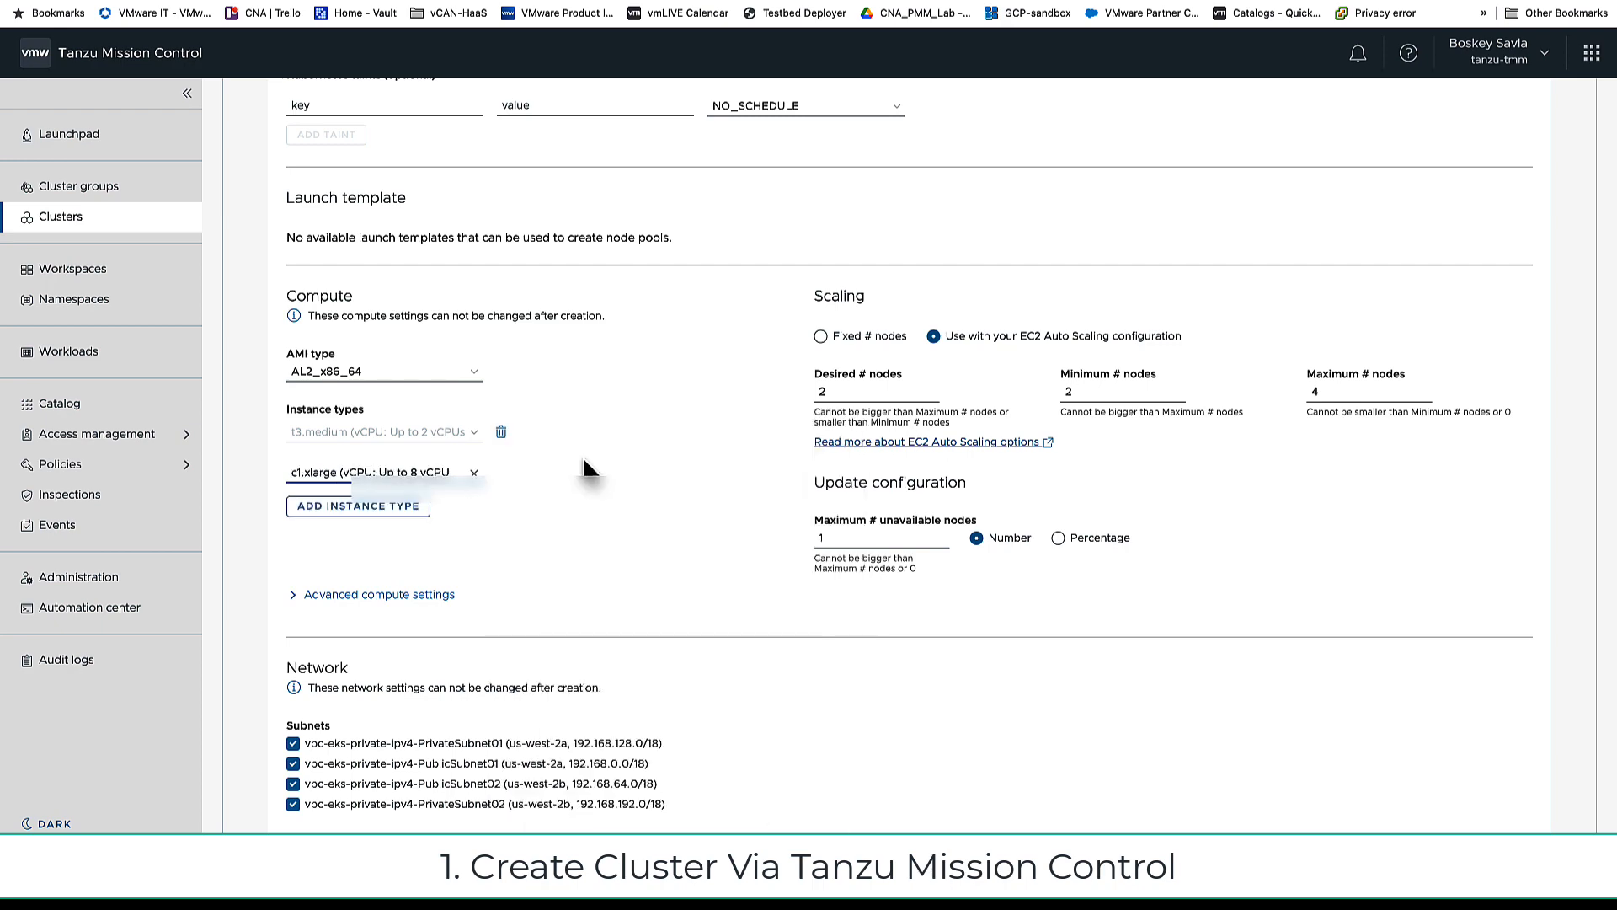
click(383, 510)
Step: Leave the proxy disabled and create the tanzu-create-eks cluster
scroll(630, 484, down, 2)
scroll(630, 485, down, 2)
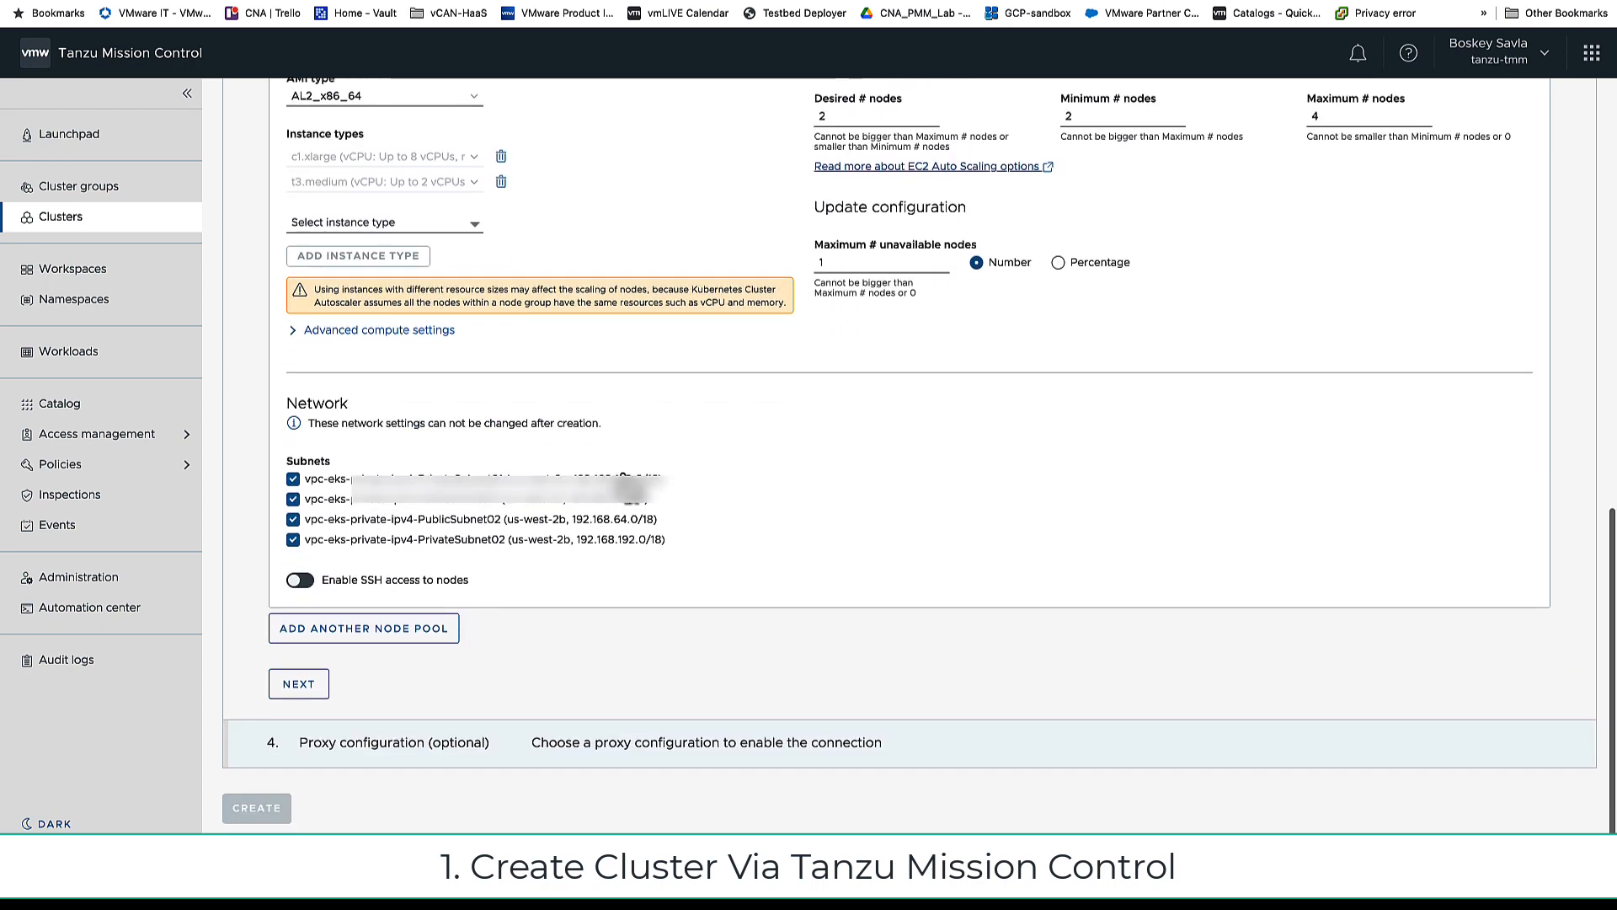
click(305, 680)
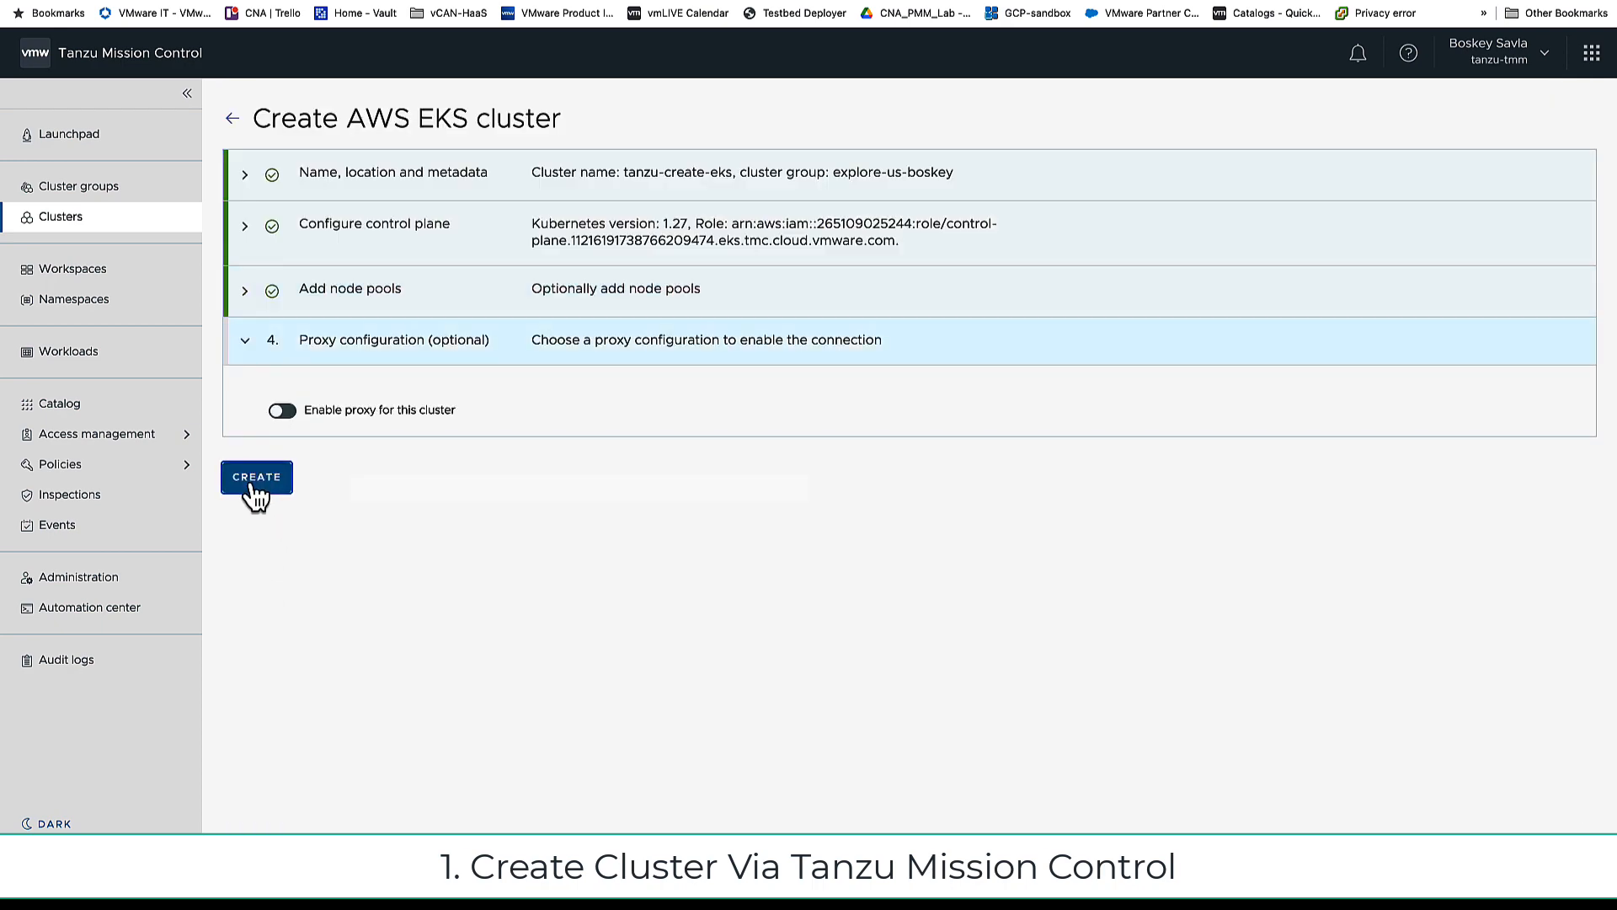
click(252, 478)
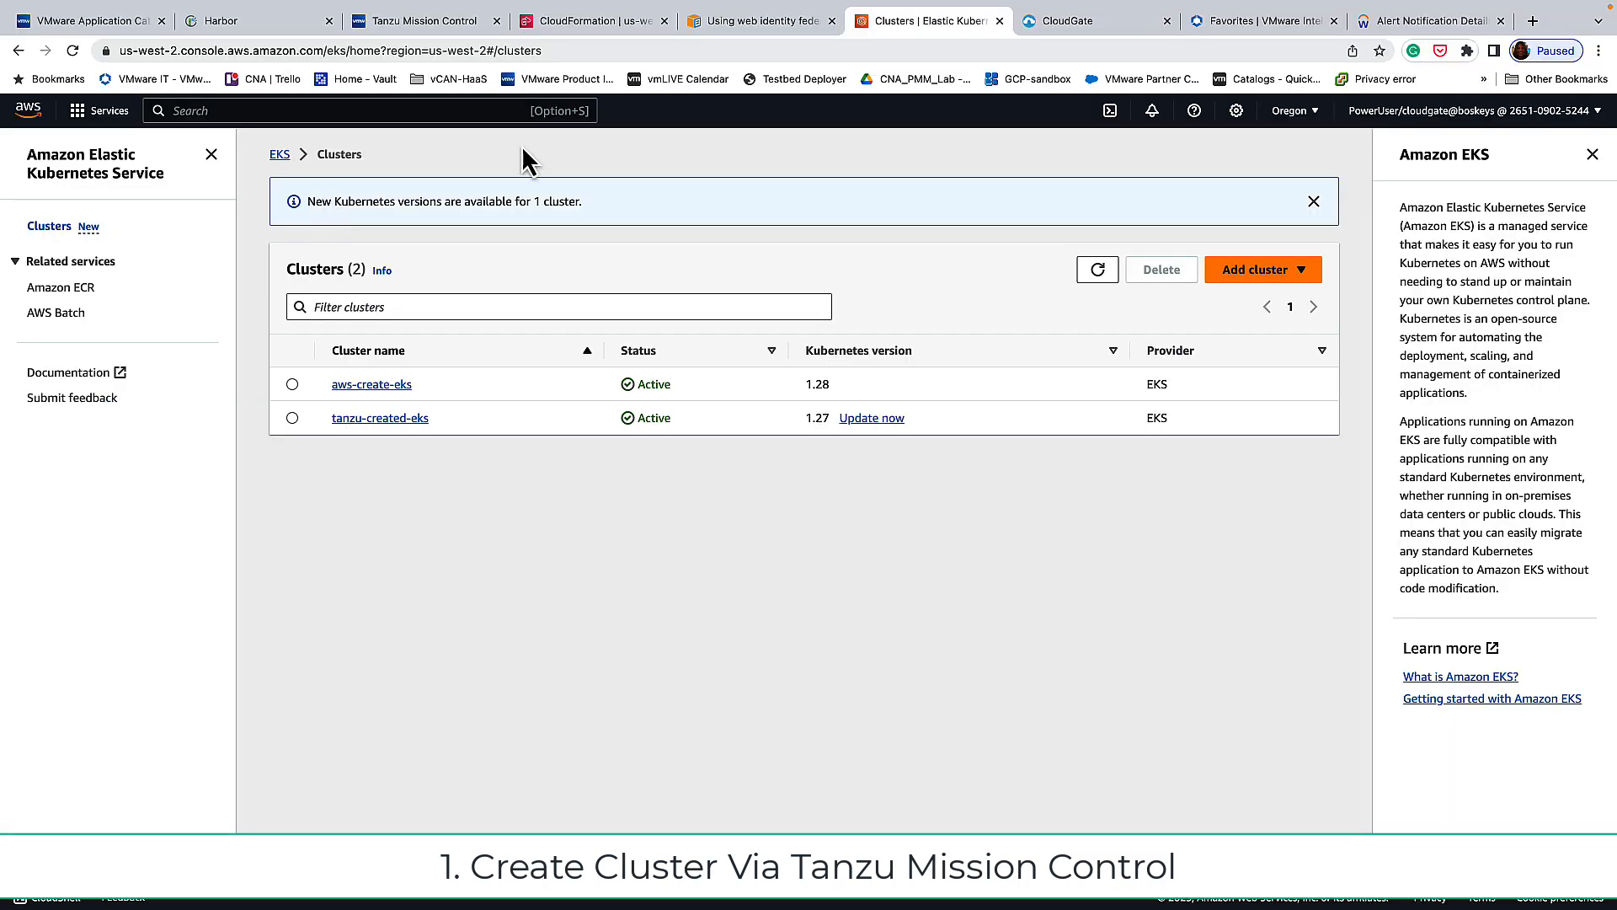
Step: Refresh the EKS Clusters table to see tanzu-create-eks listed
click(1108, 280)
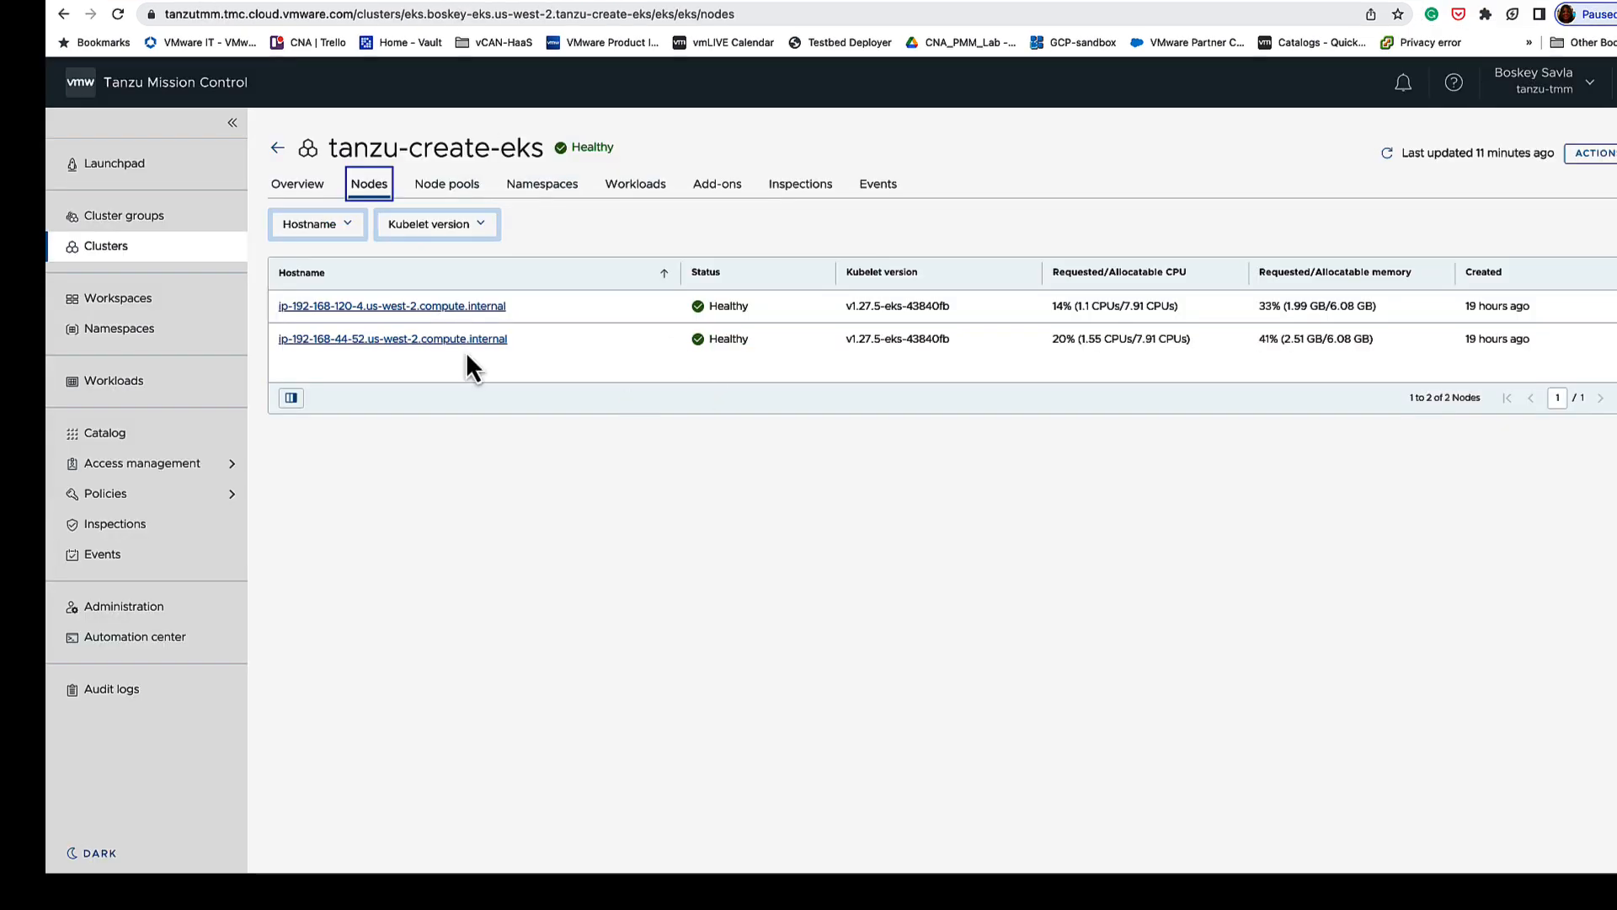
Step: Return to the Clusters list and reopen the eks.boskey-eks.us-west-2.tanzu-create-eks cluster
click(278, 149)
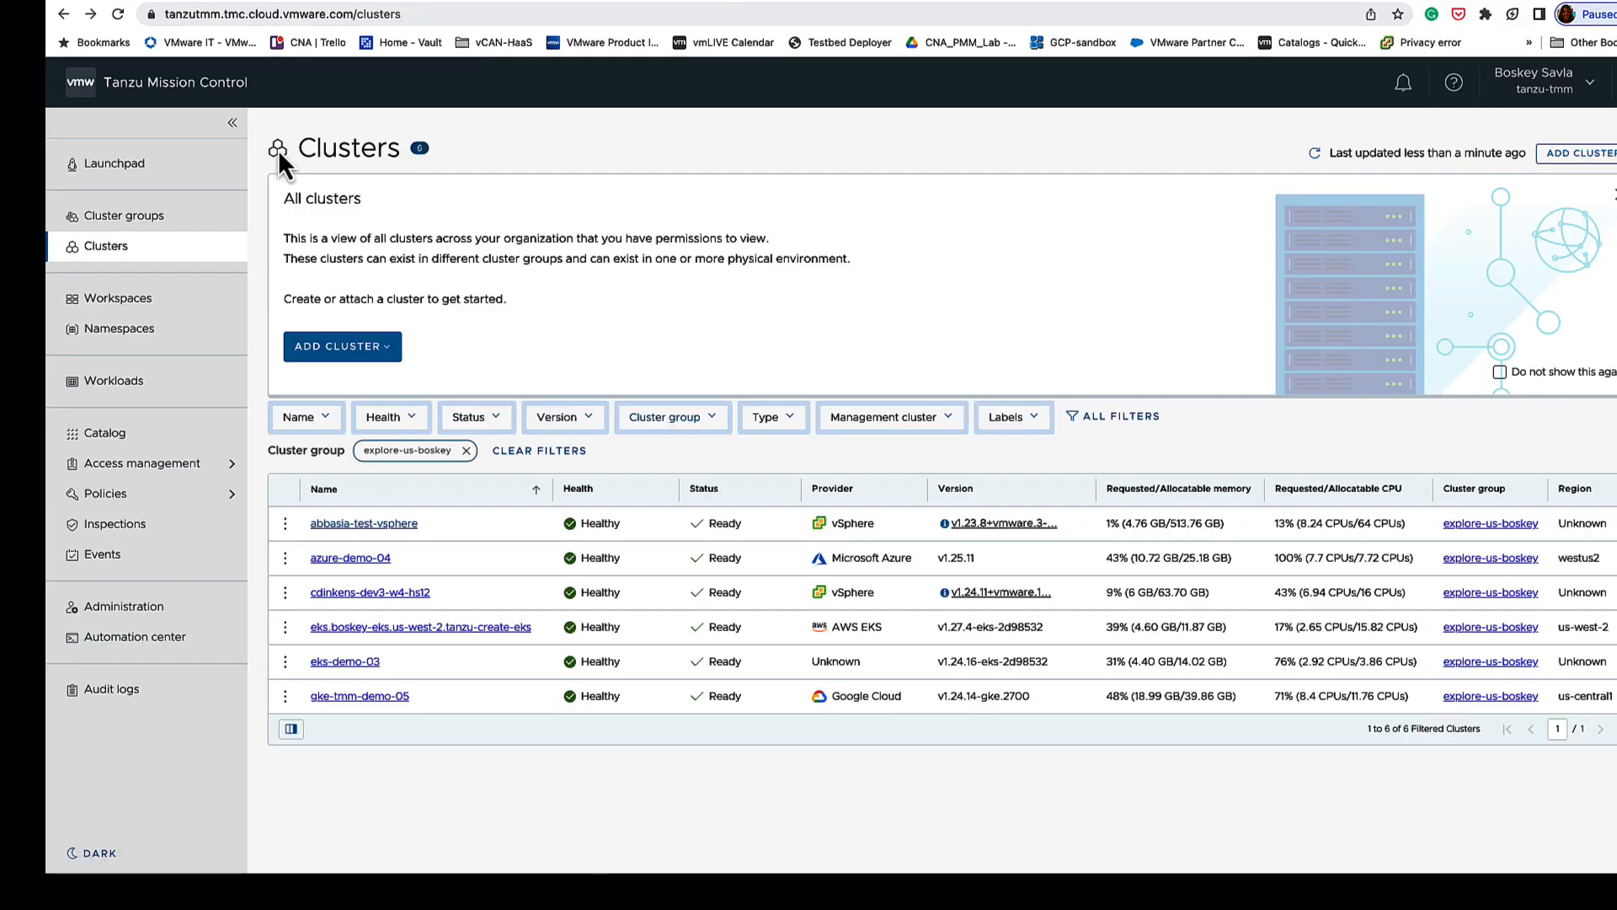
click(386, 627)
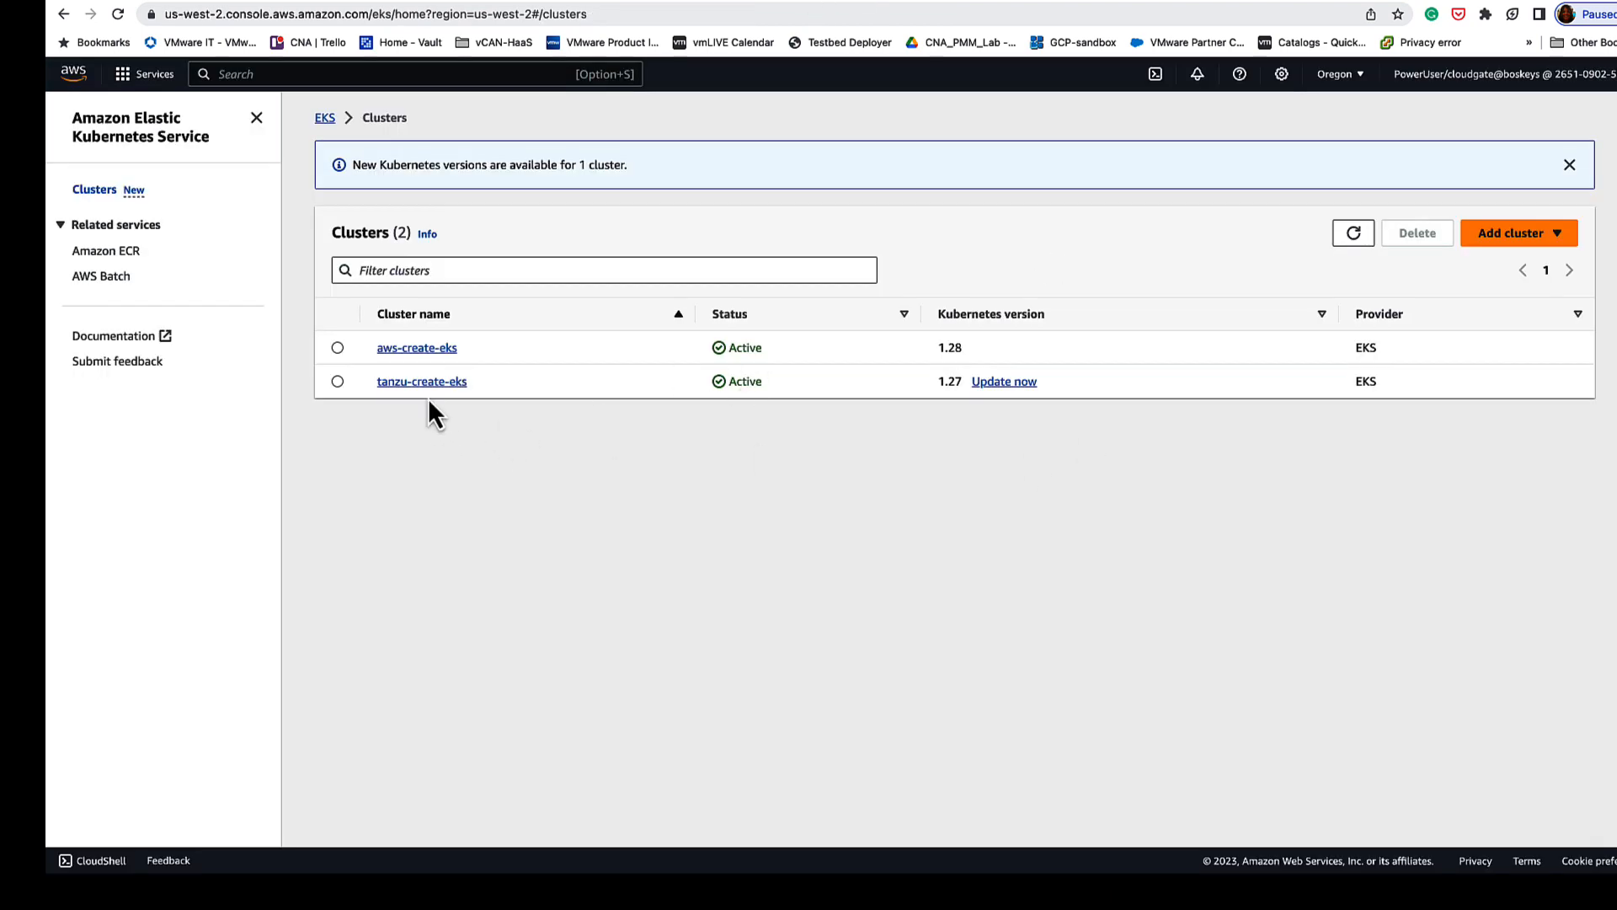
Step: Inspect the tanzu-create-eks default-node-pool node group in AWS: its nodes, then its configuration details
click(421, 382)
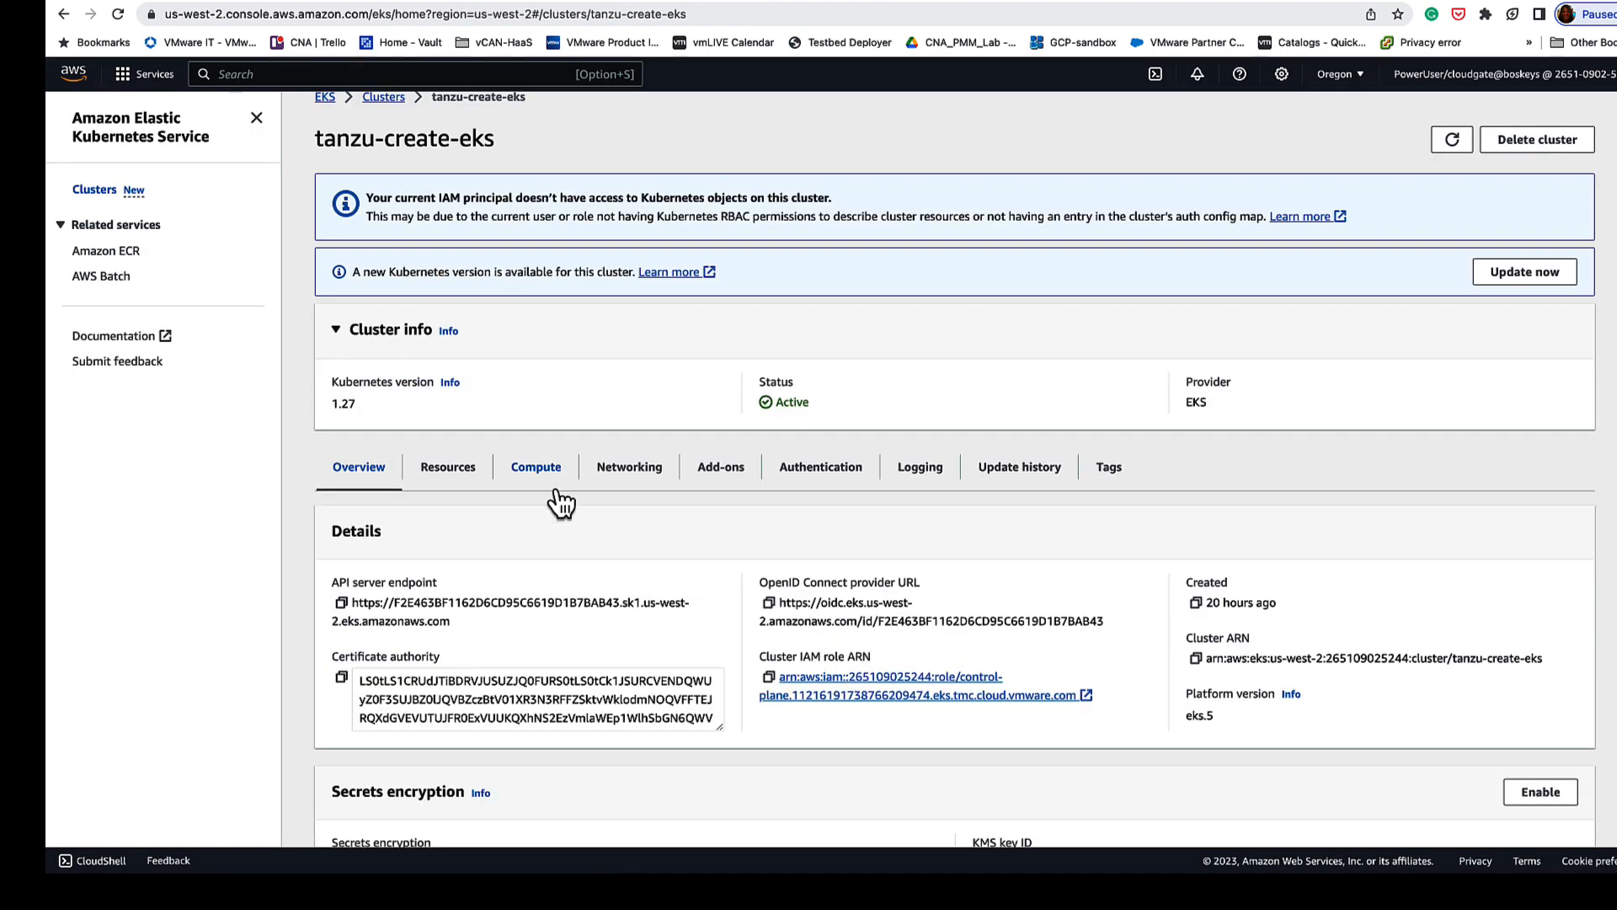
click(549, 484)
scroll(553, 494, down, 5)
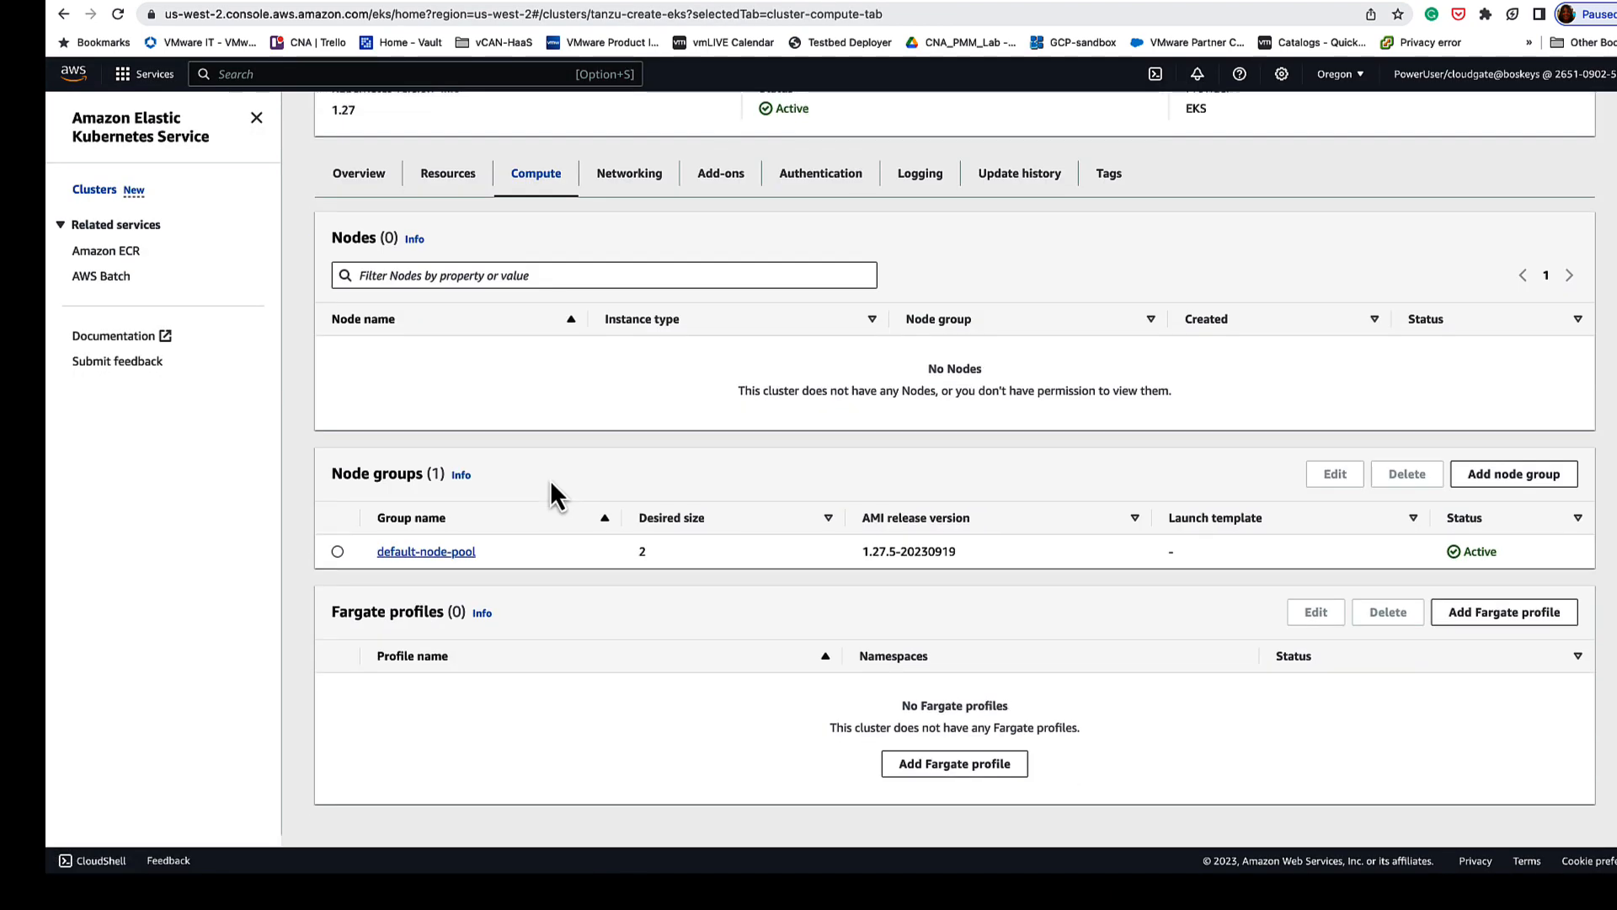
click(421, 563)
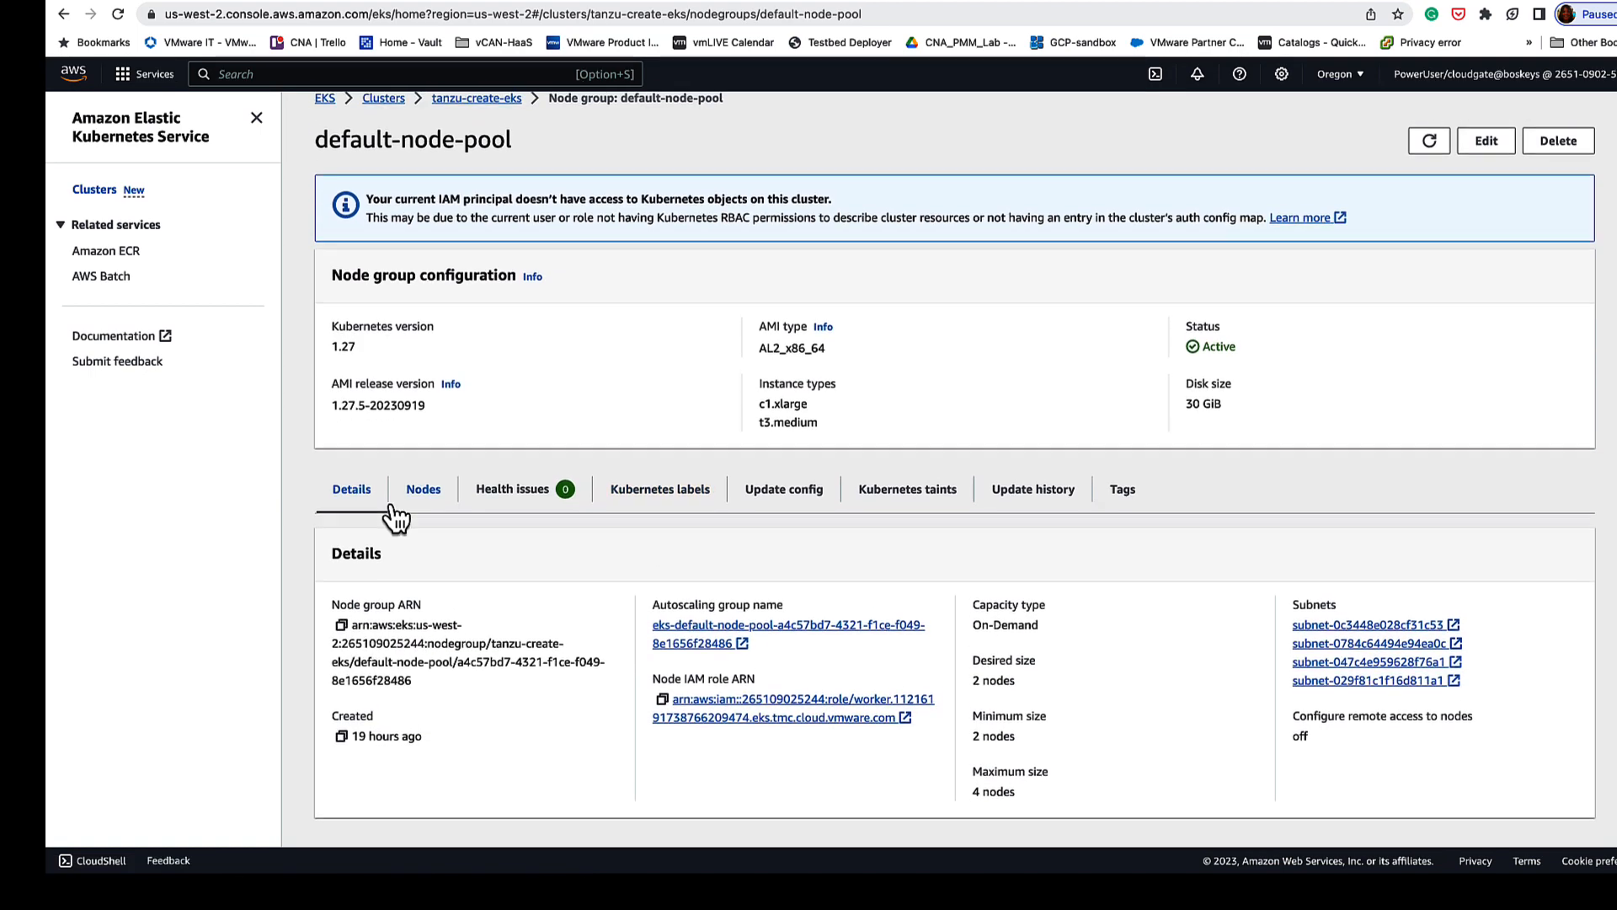
click(413, 505)
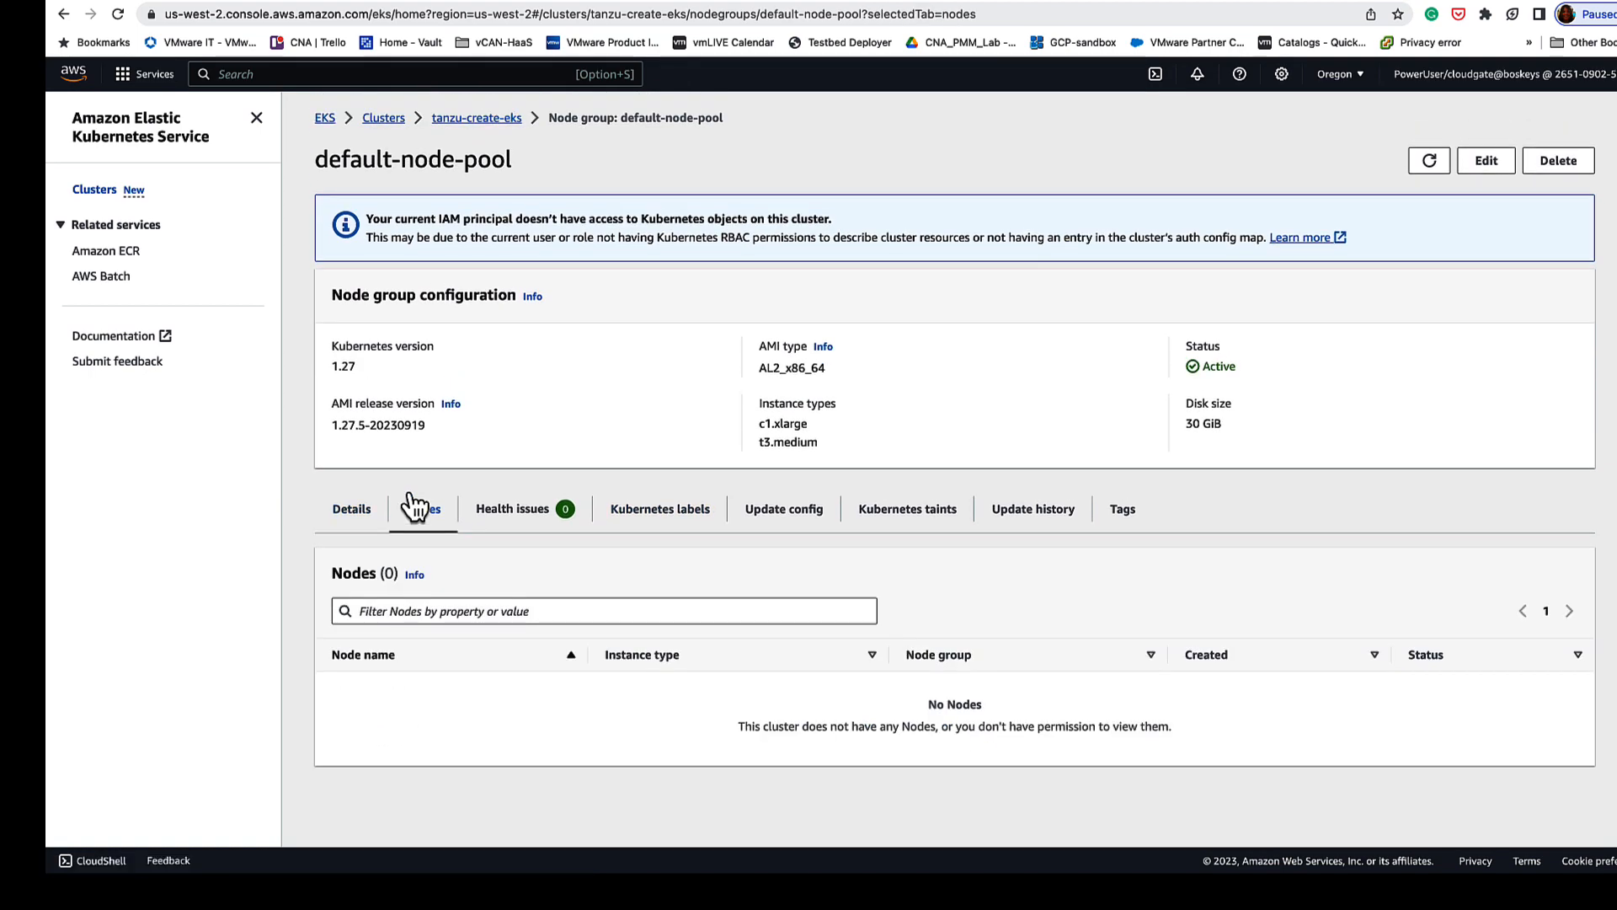
click(358, 514)
scroll(834, 387, down, 1)
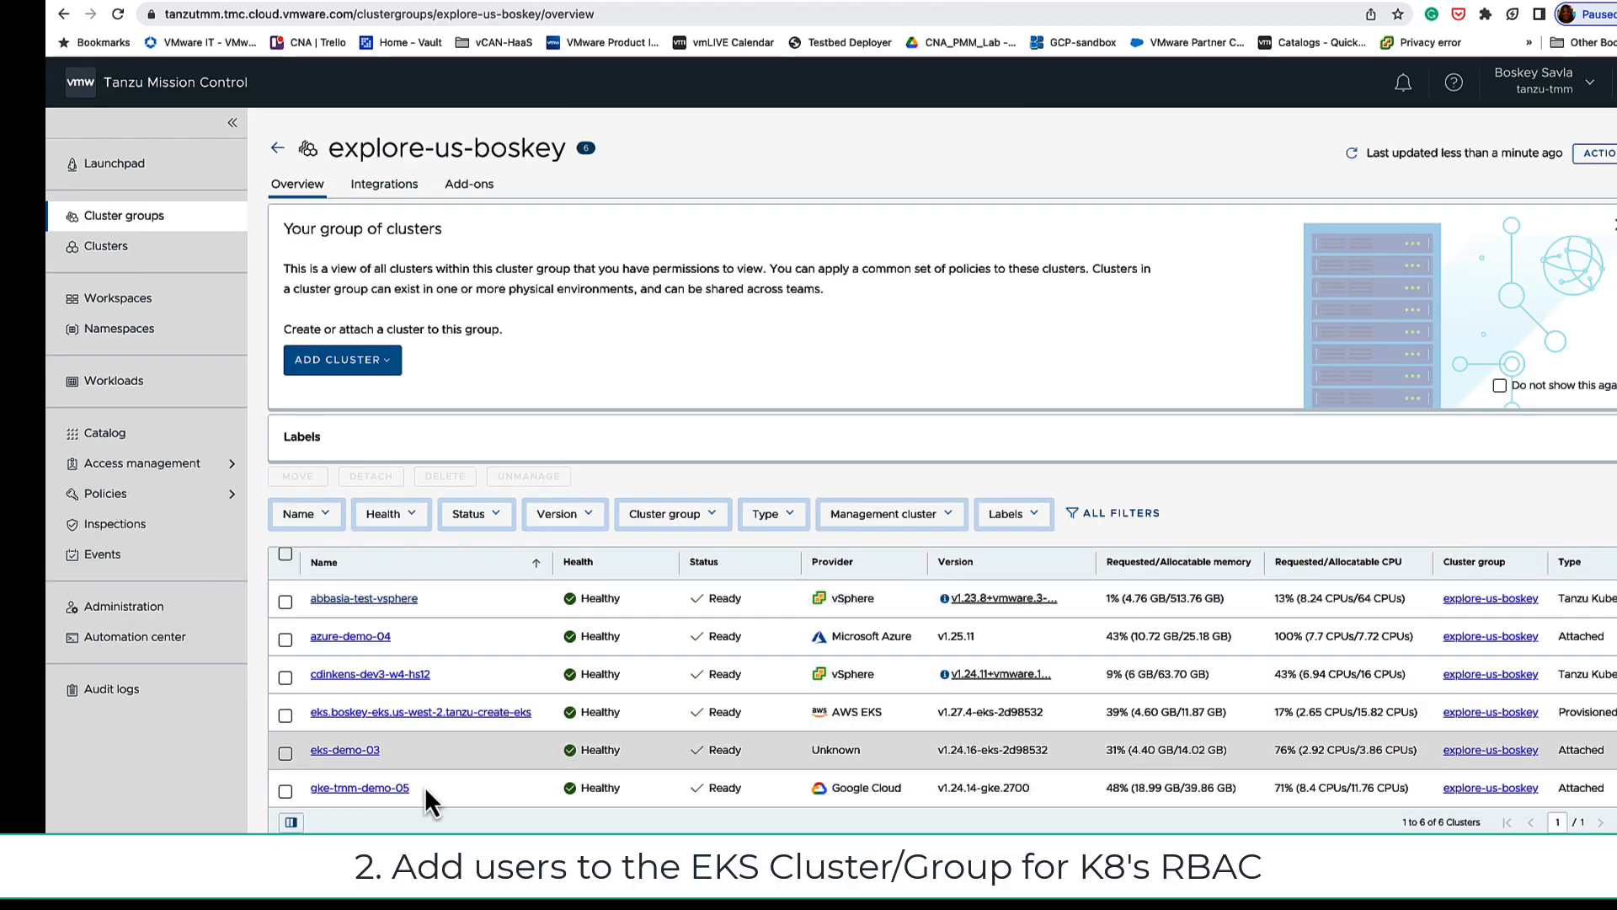
Step: Show the direct access policies of the explore-us-boskey cluster group under Access management
click(132, 468)
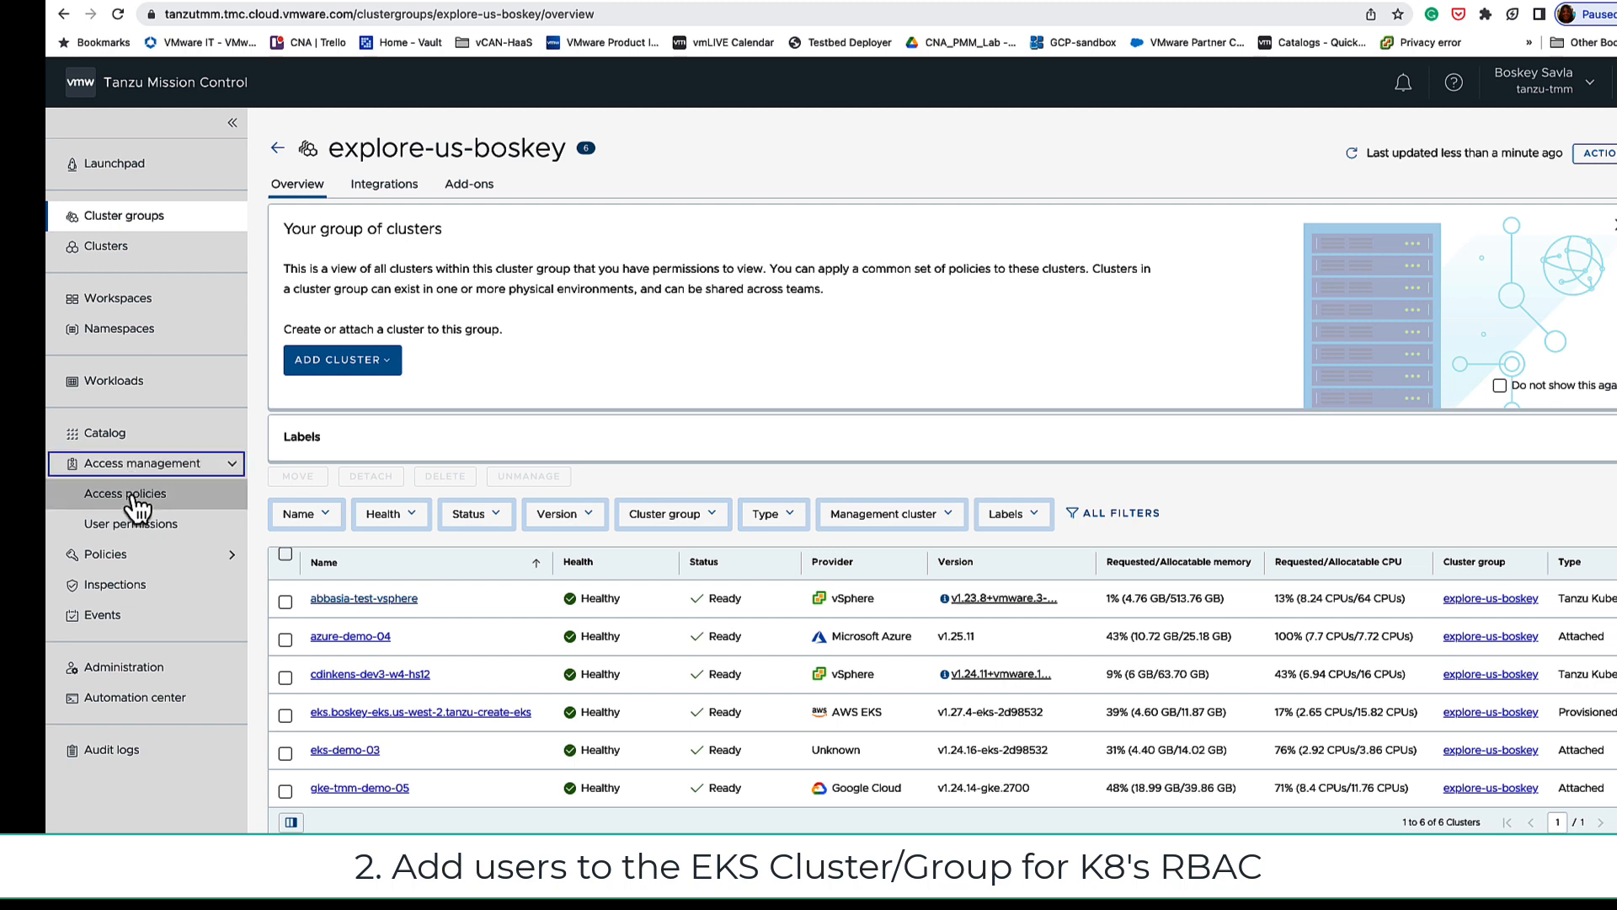
click(135, 497)
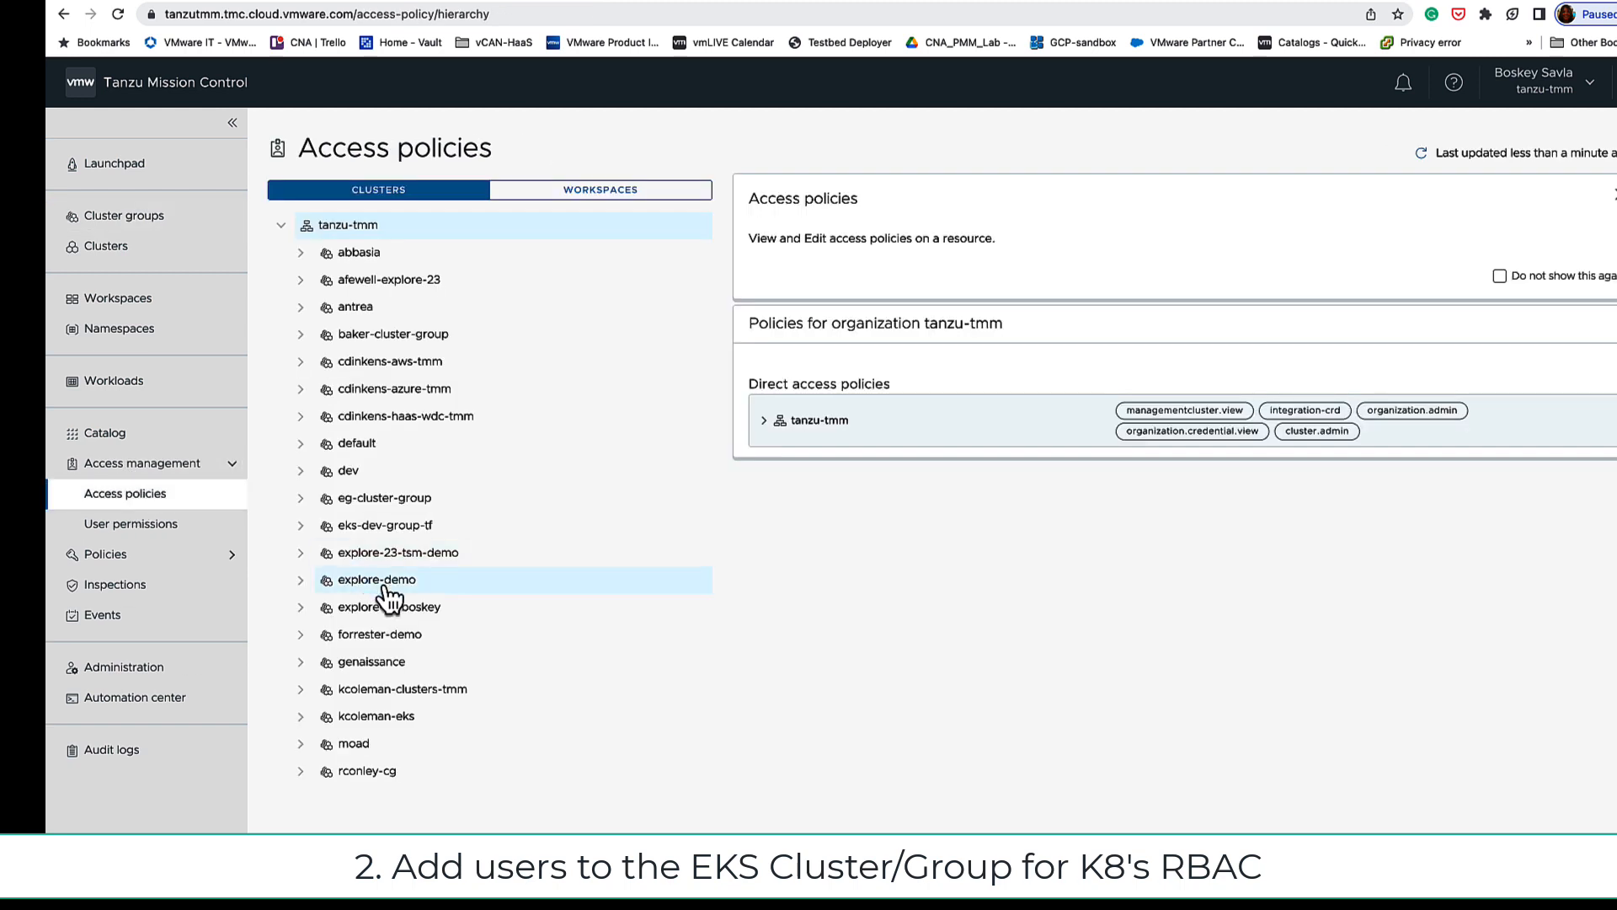
click(392, 610)
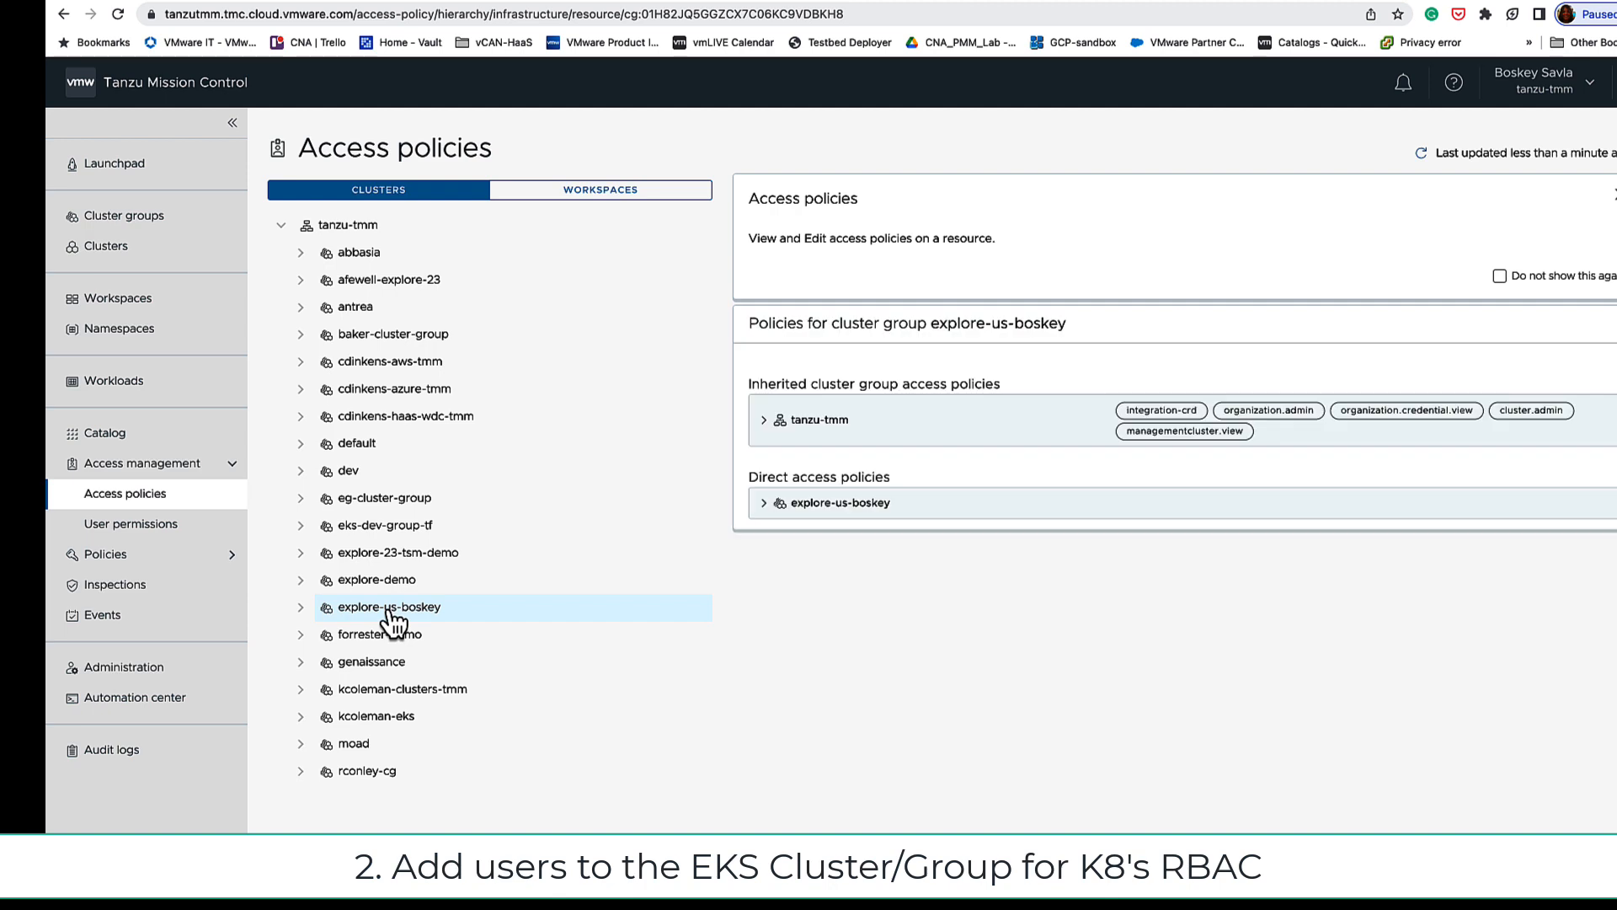
click(764, 503)
Step: Add and save a cluster.admin role binding on explore-us-boskey for the dev user's e-mail identity
click(821, 531)
click(1195, 587)
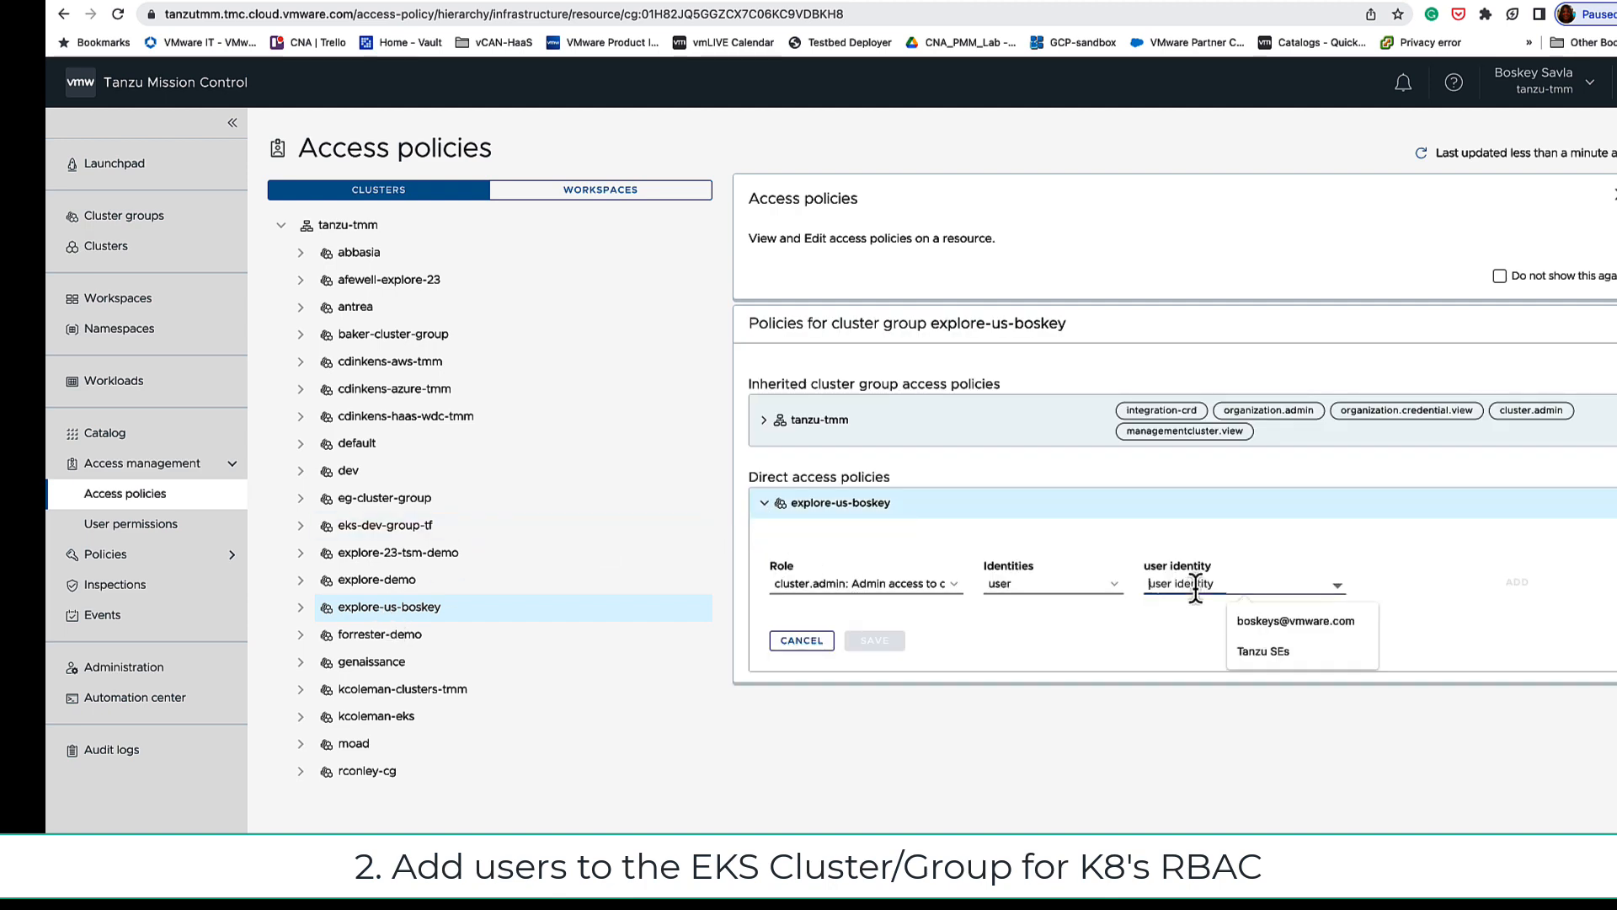
click(1319, 626)
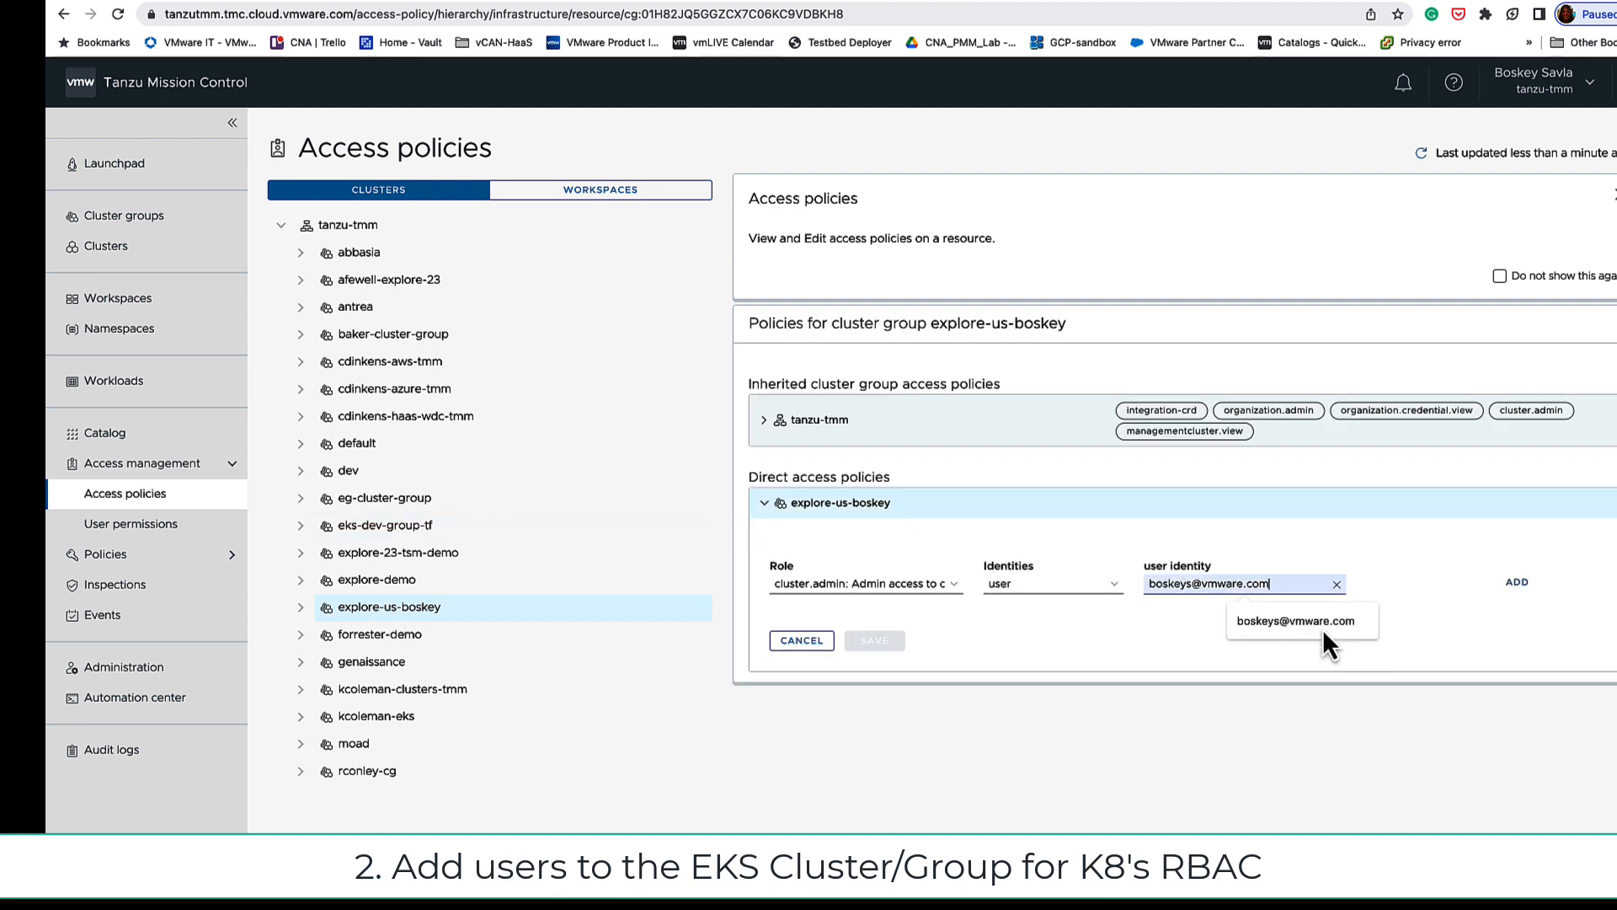
click(1078, 588)
click(1078, 588)
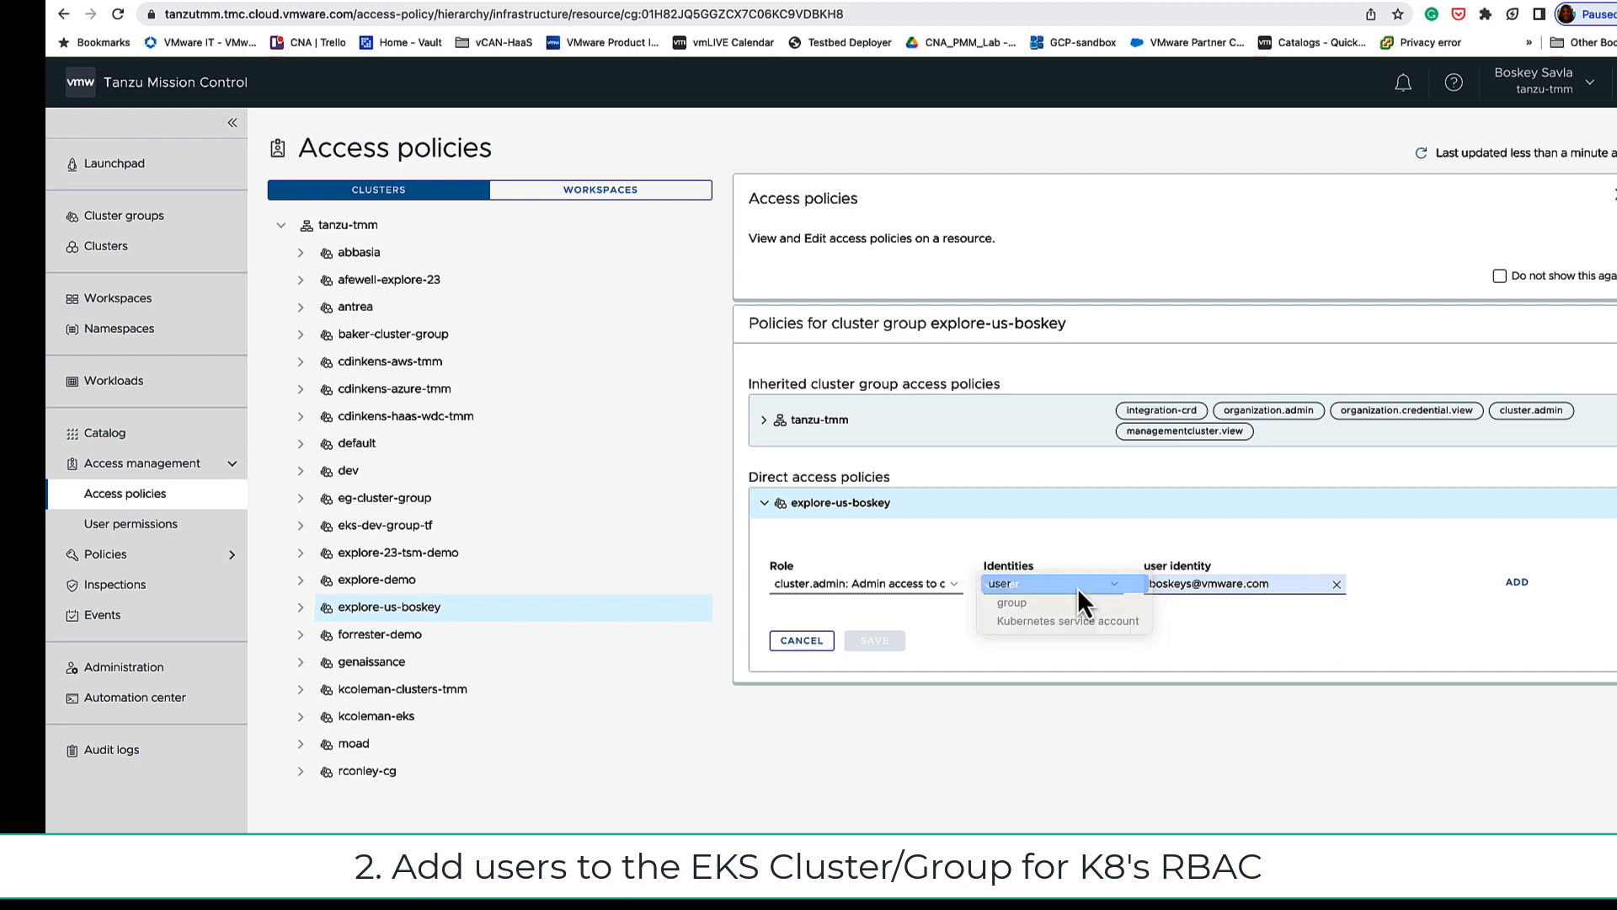
click(1336, 585)
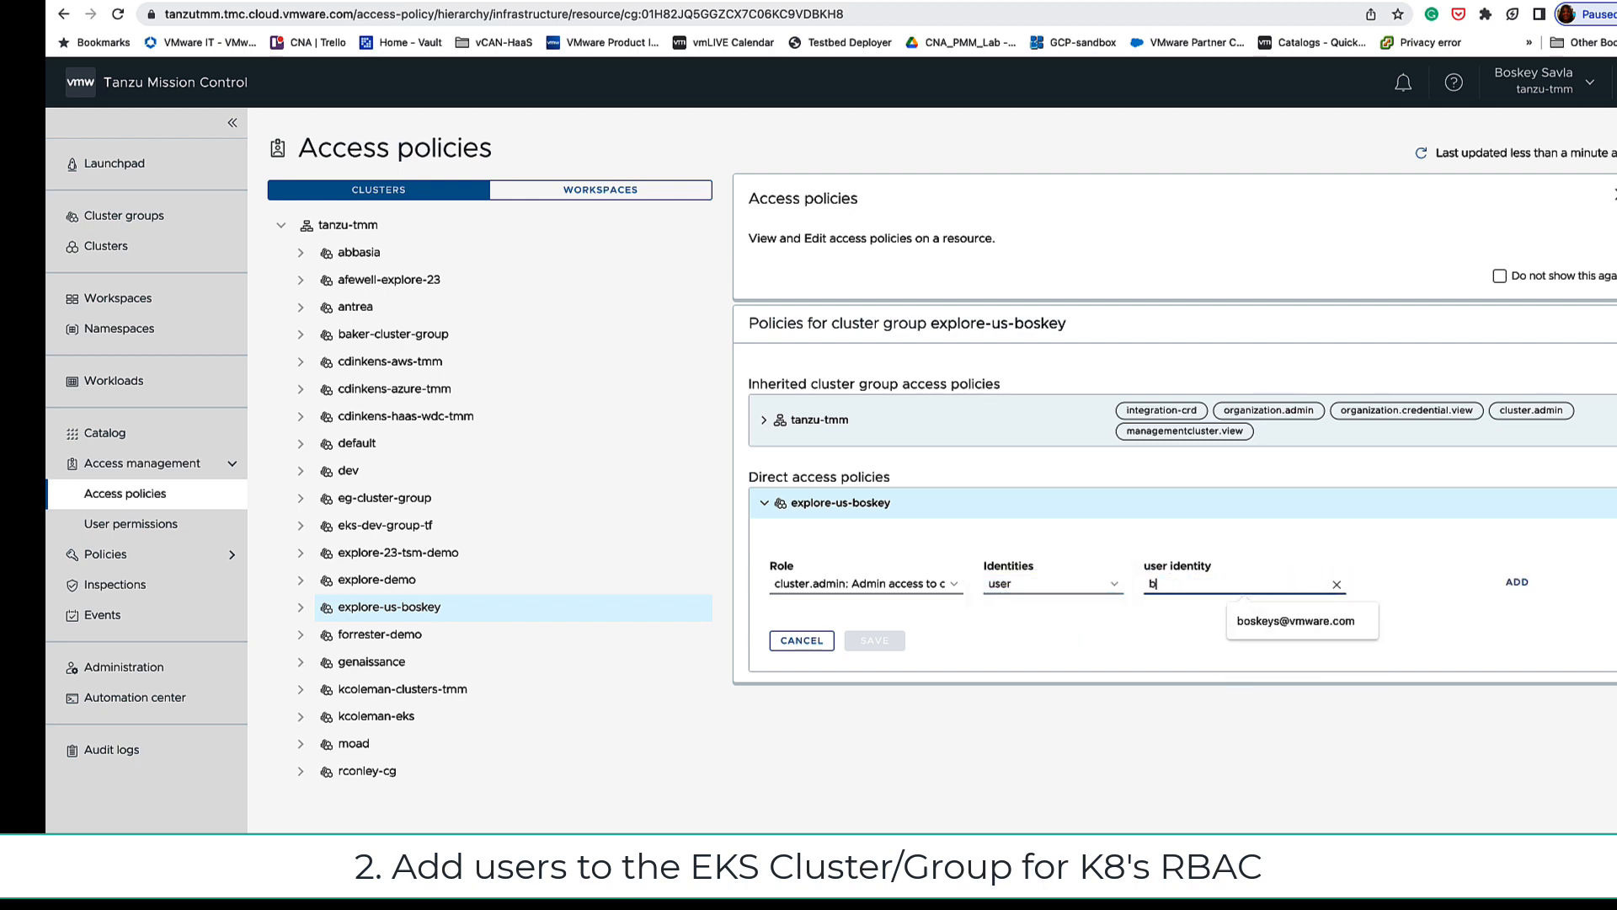
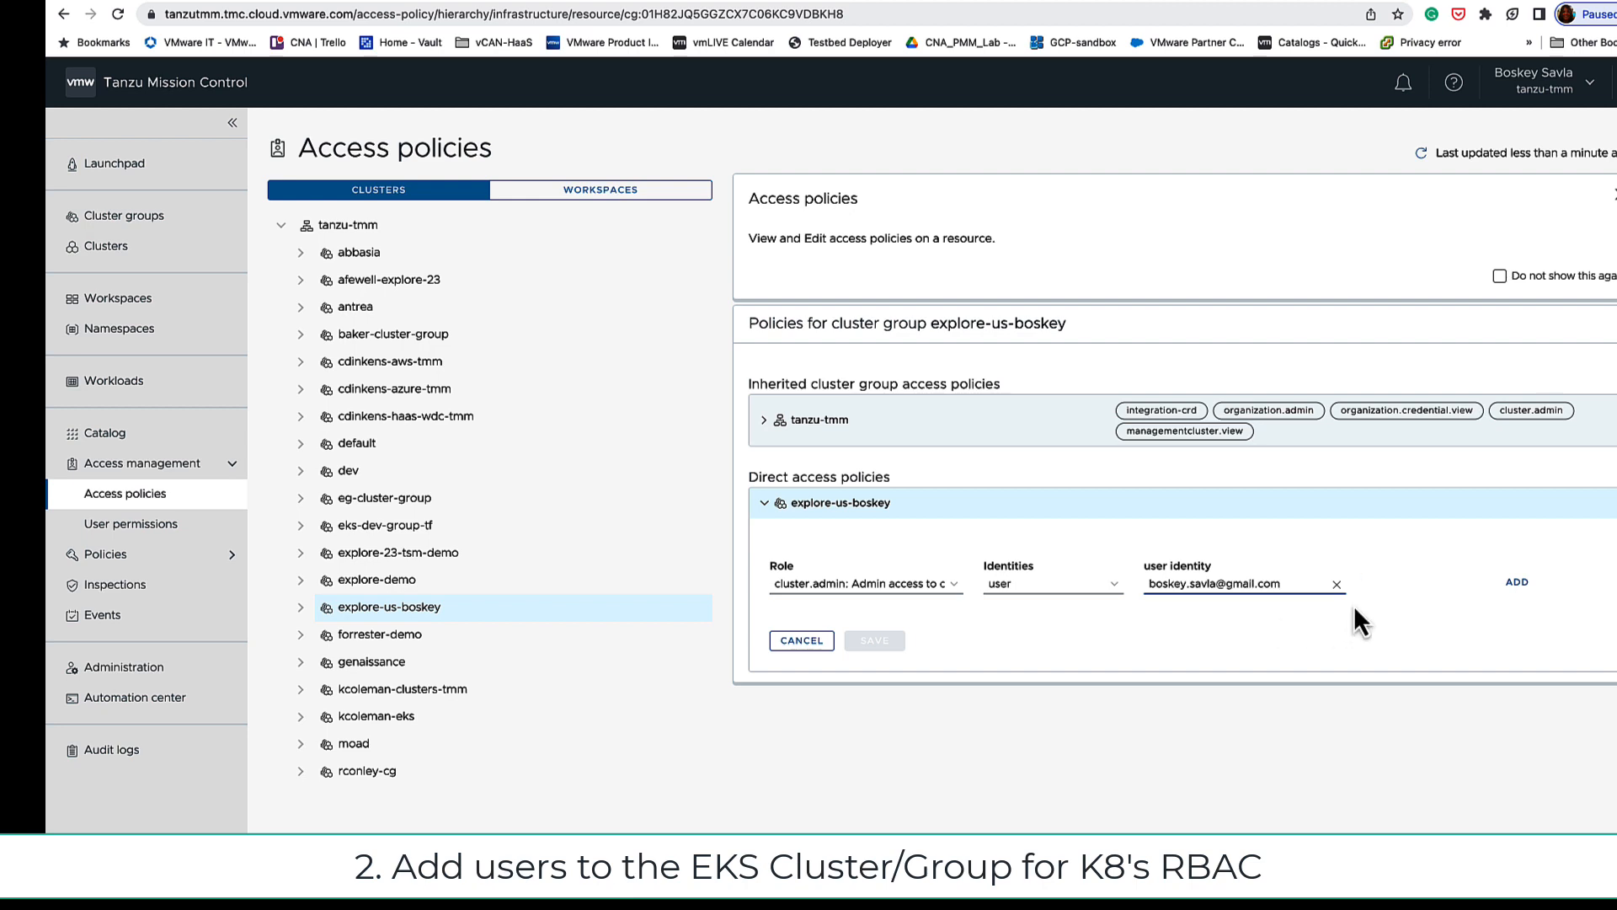
click(1515, 581)
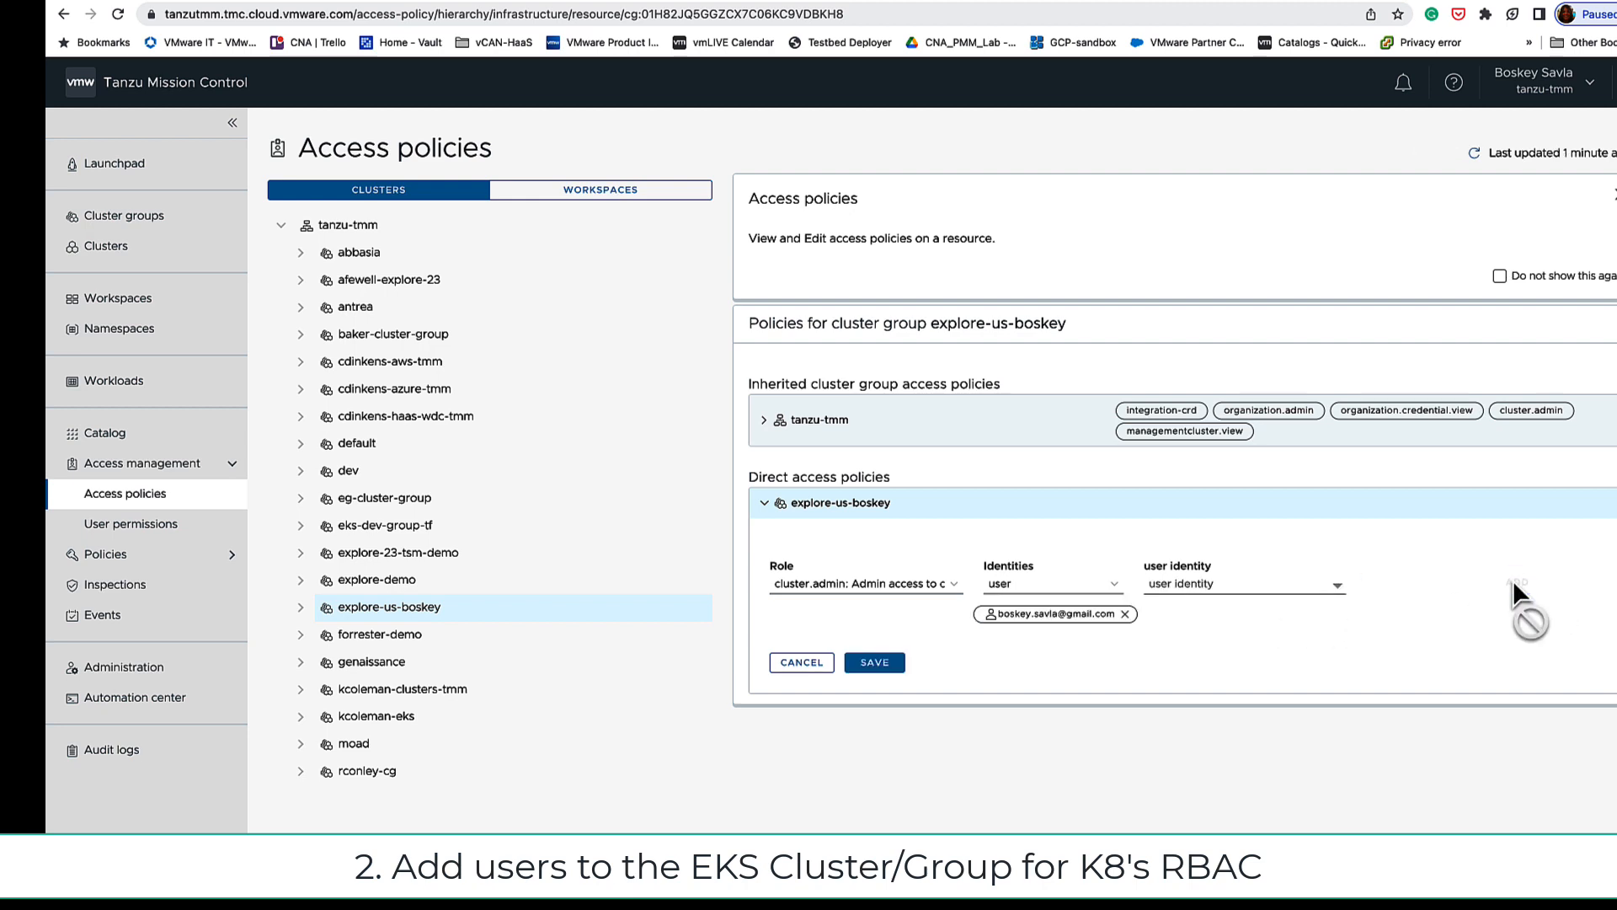
click(876, 663)
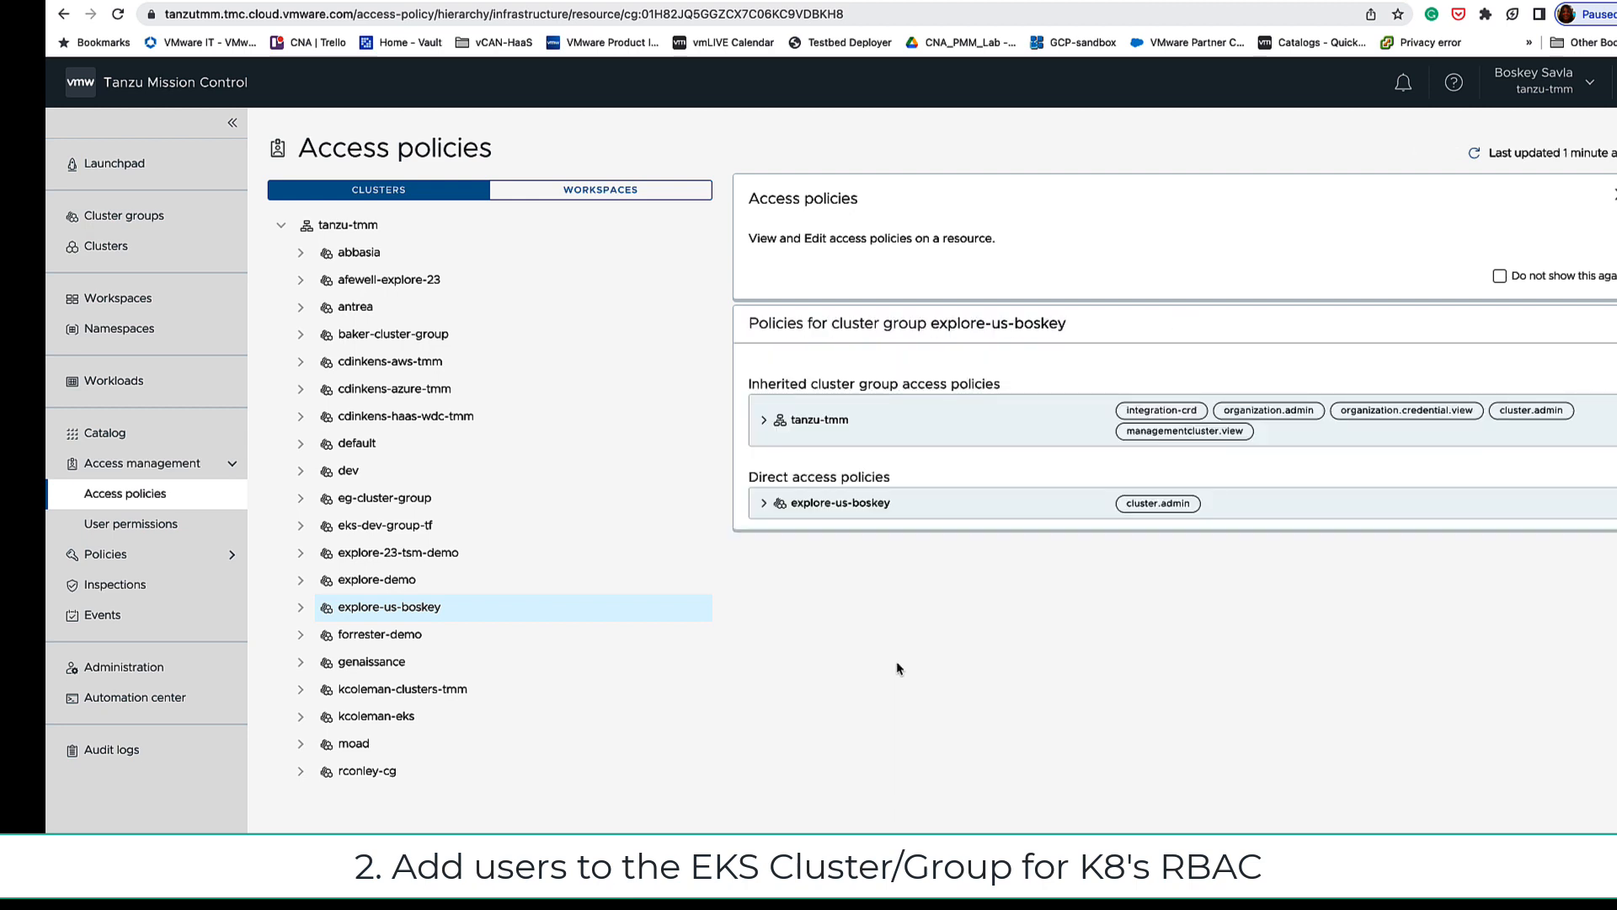
click(761, 505)
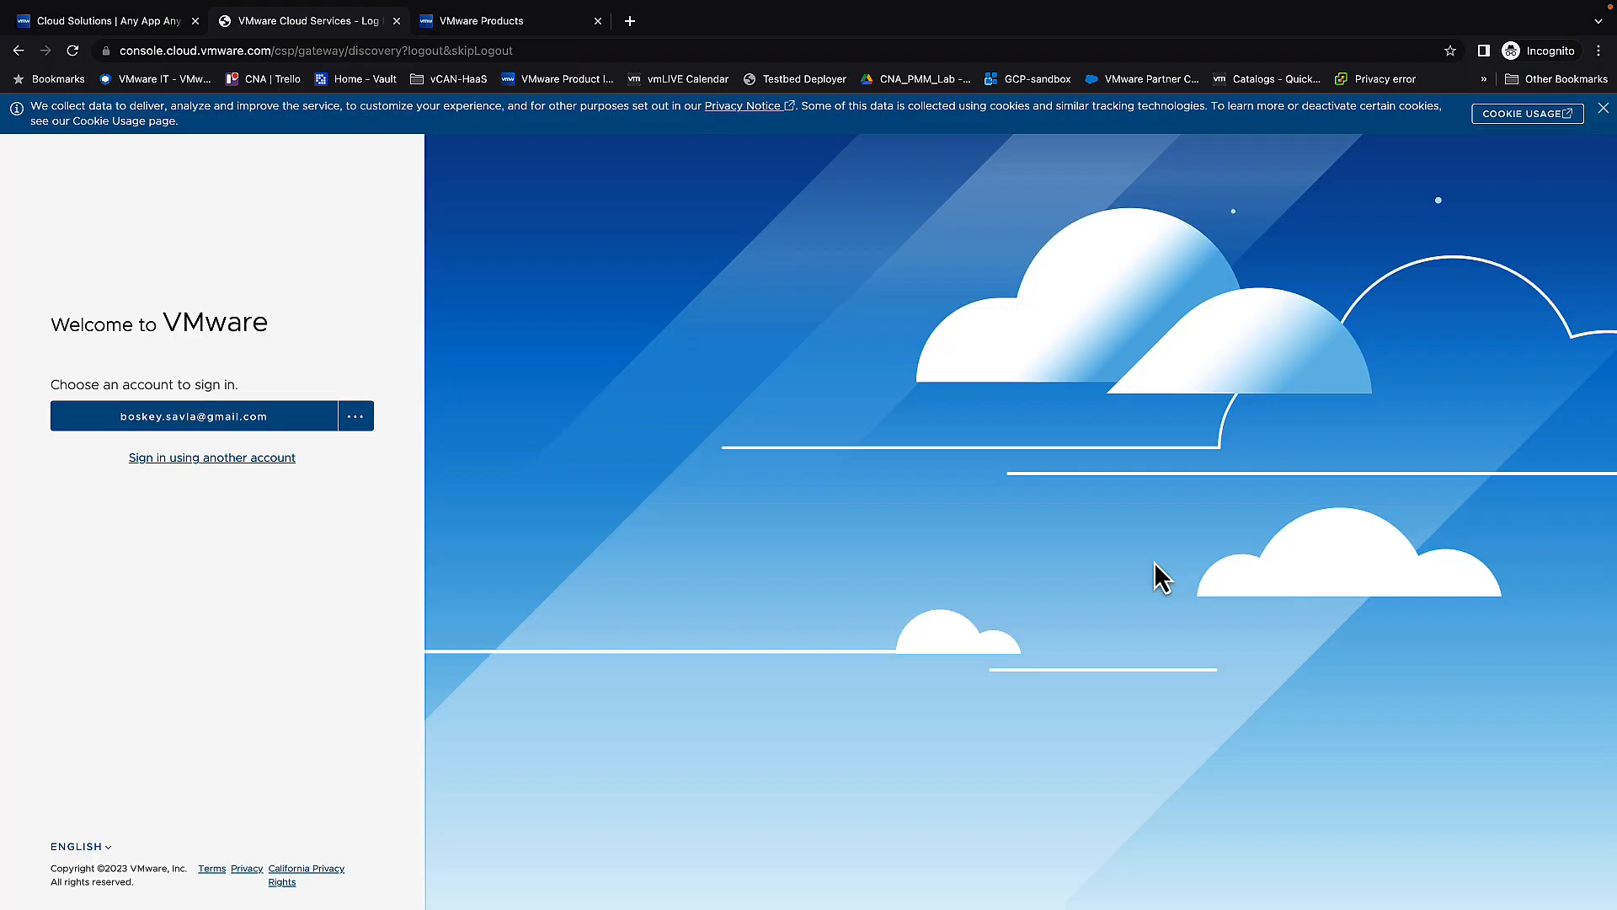
Step: Sign in to VMware Cloud Services with the dev account's password and launch Tanzu Mission Control
click(174, 421)
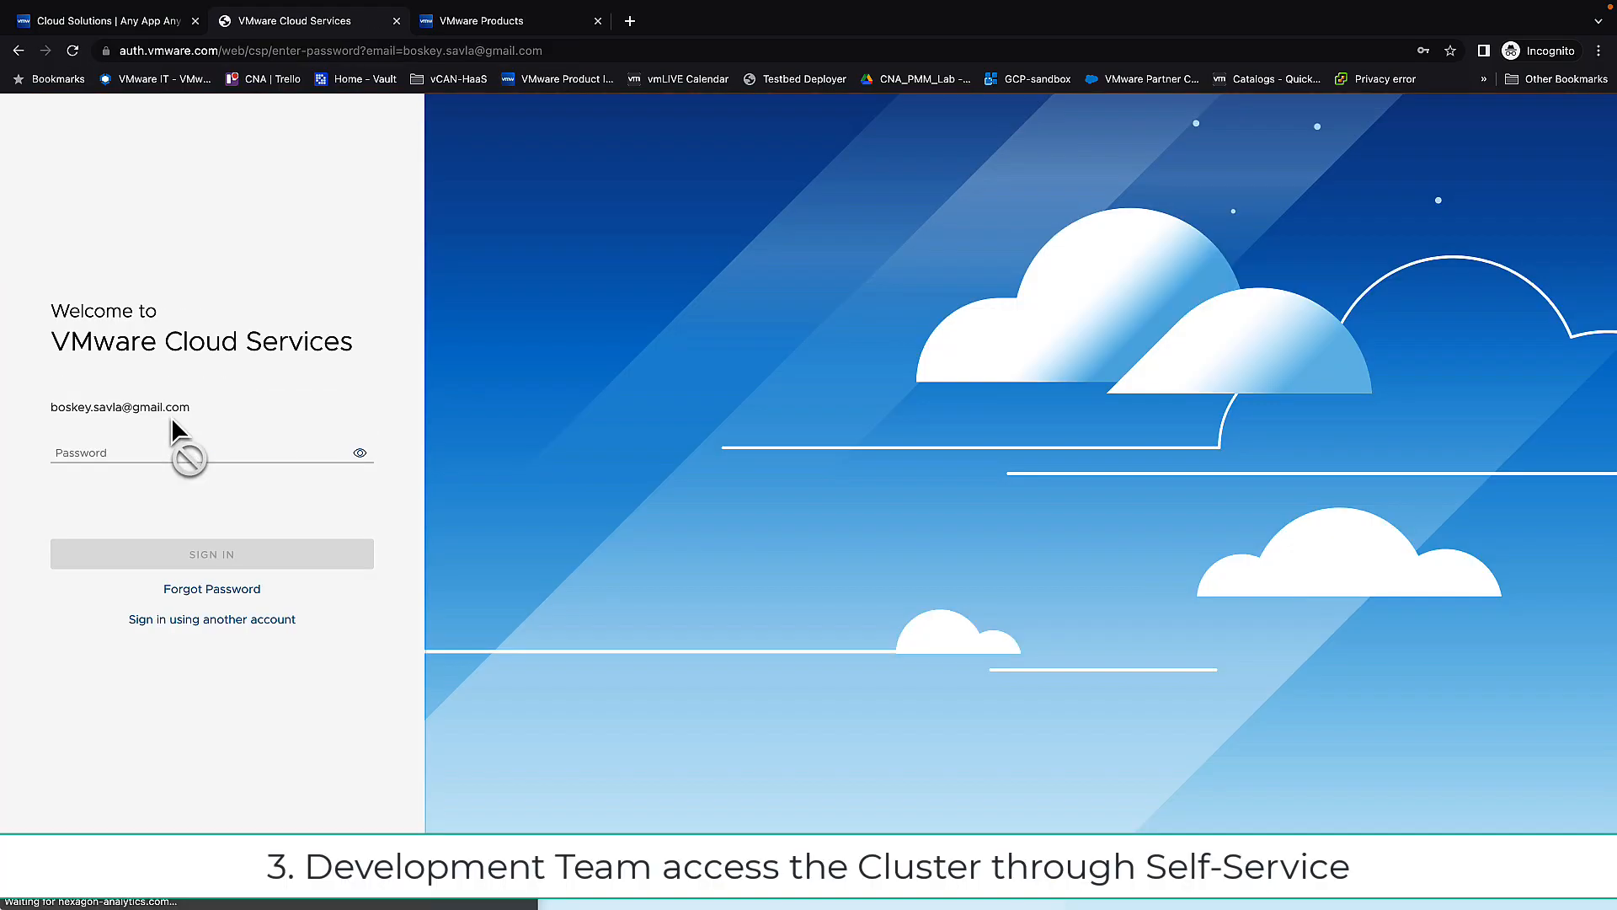
click(194, 455)
text(***)
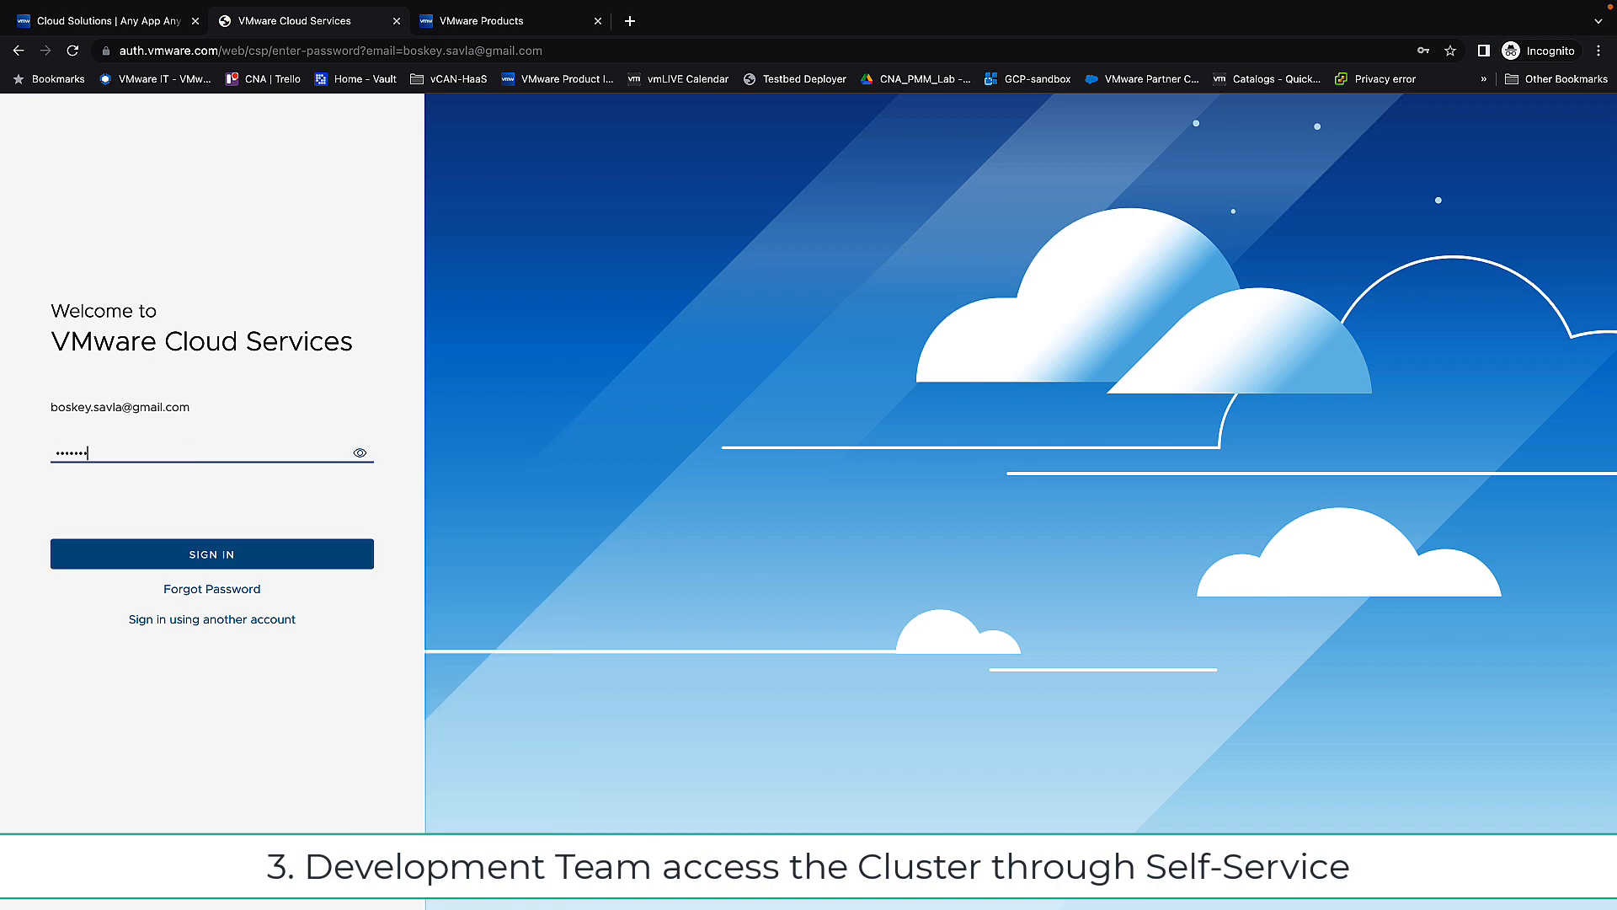
key(Return)
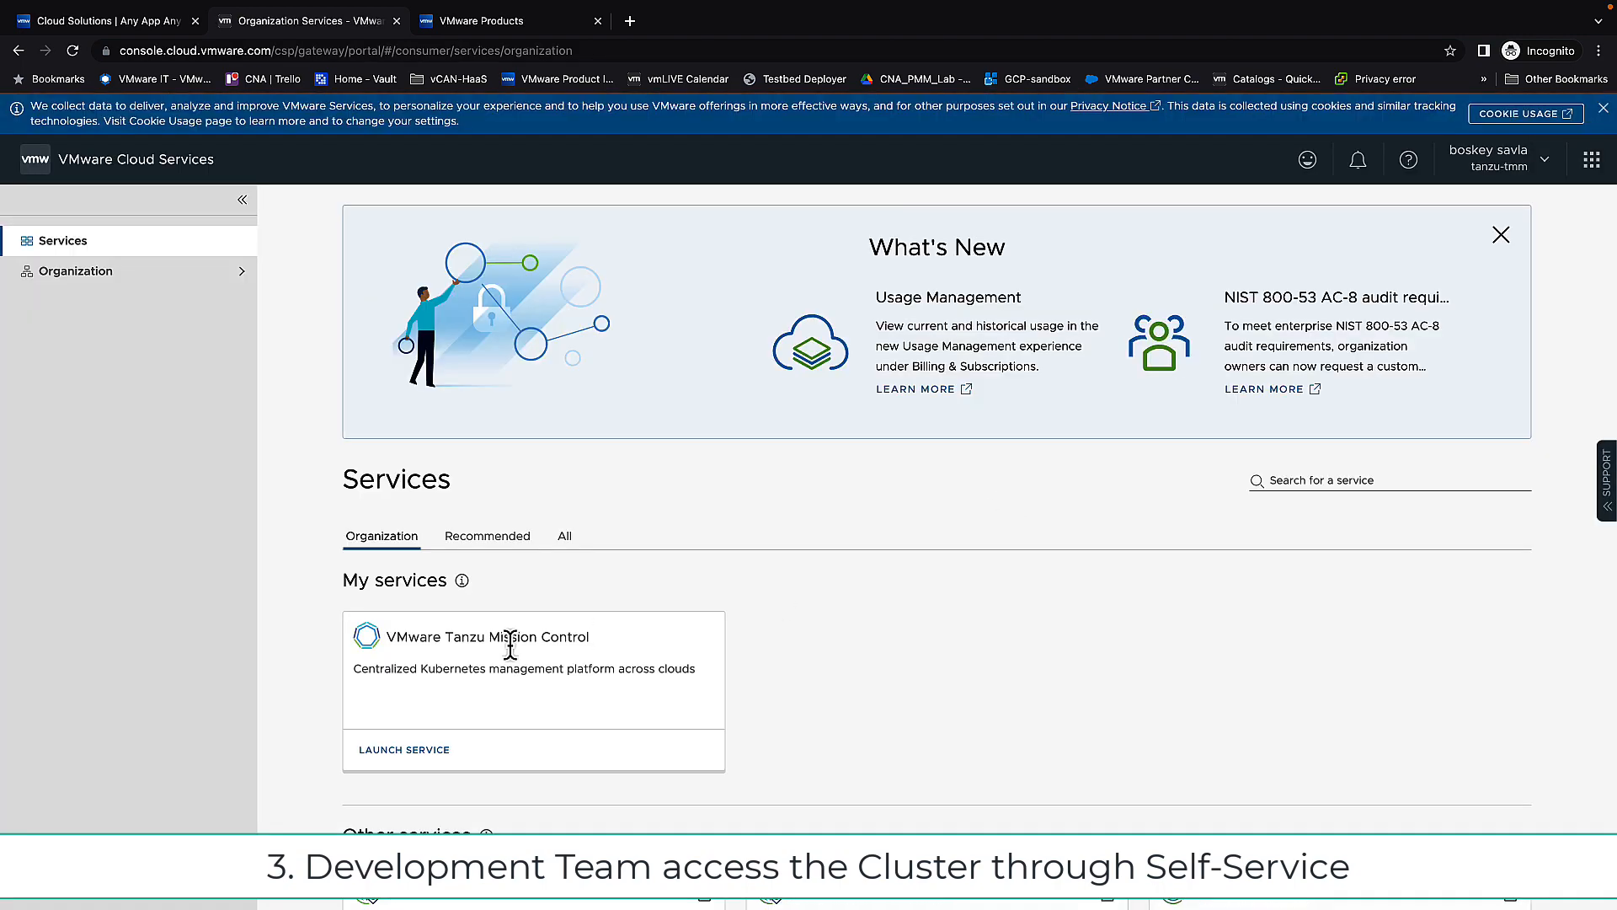
click(427, 755)
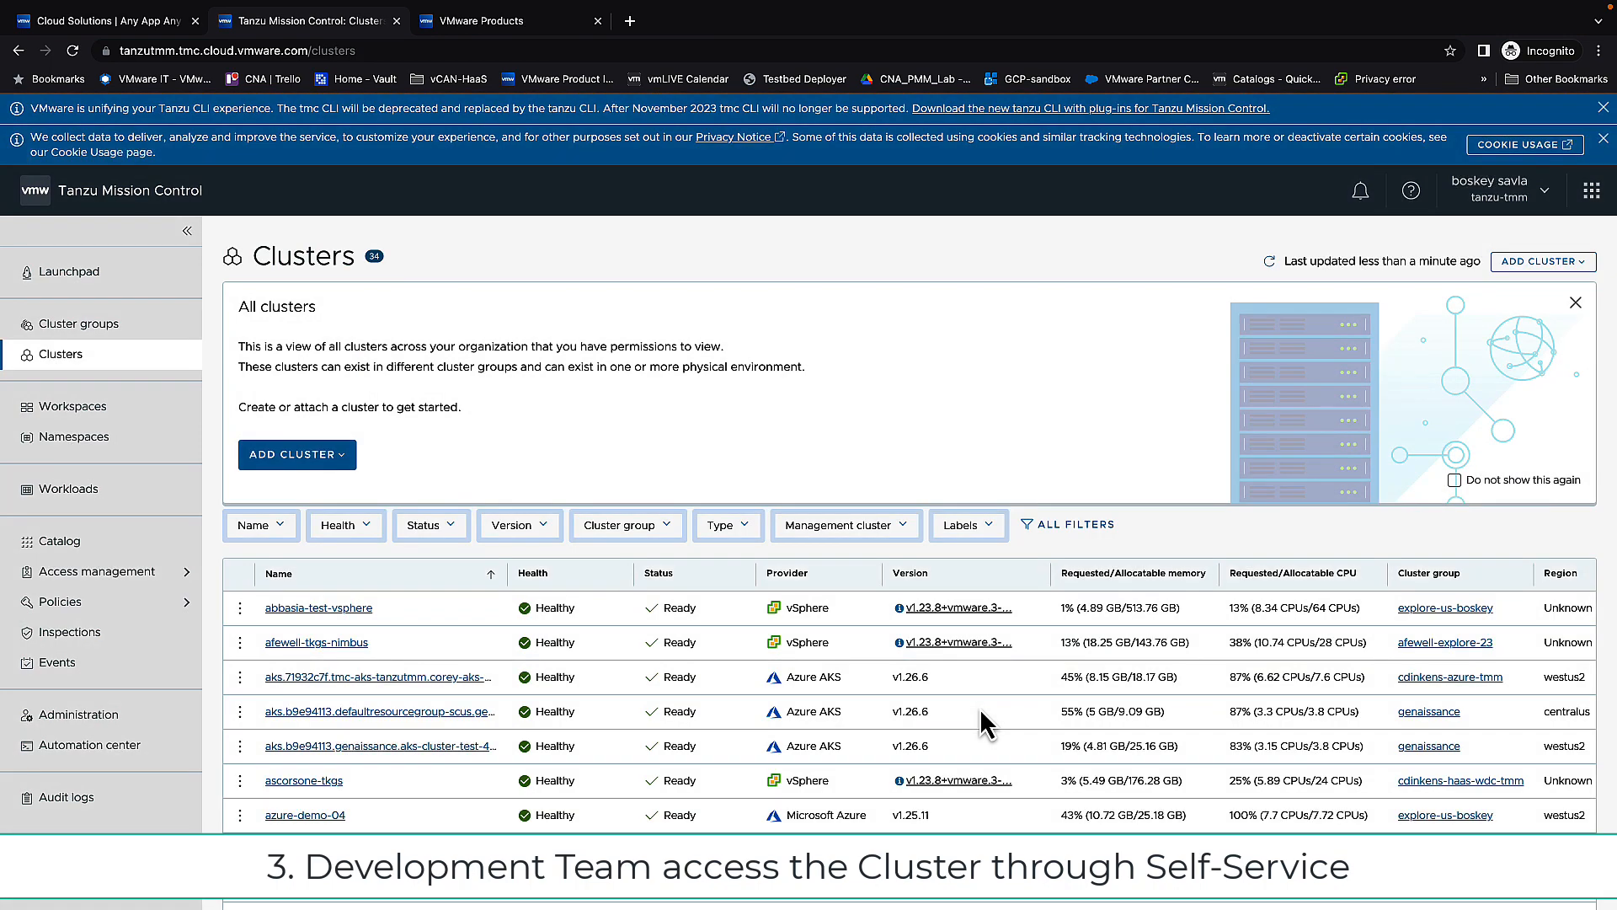
Step: From the explore-us-boskey group's tanzu-create-eks cluster, open Access this cluster's kubeconfig download options
scroll(979, 707, down, 6)
click(76, 324)
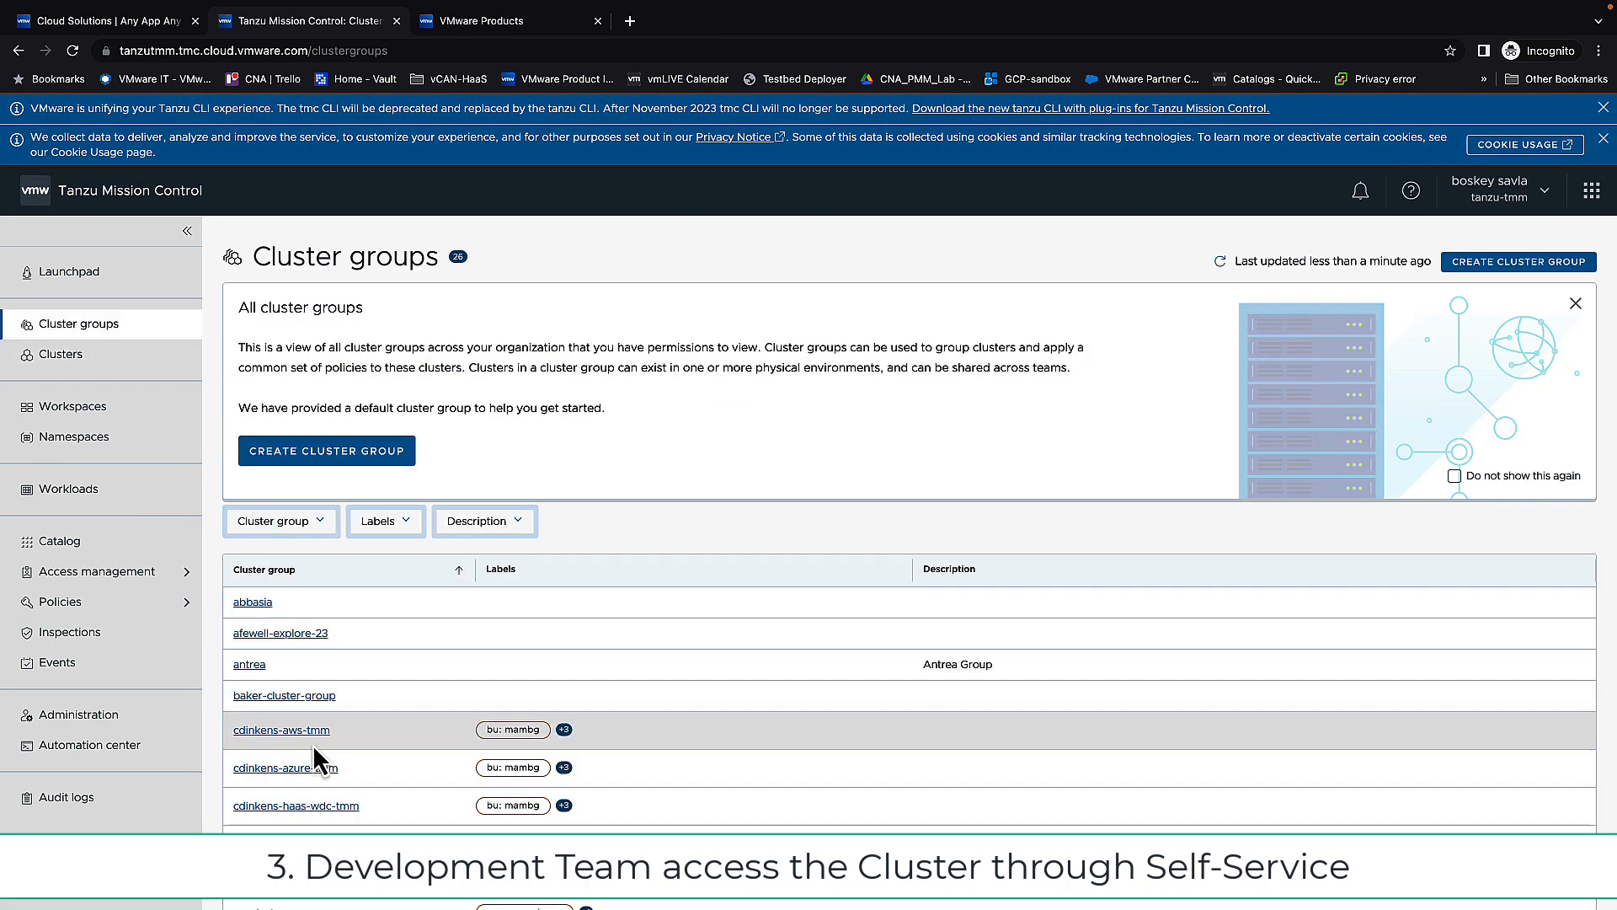
scroll(341, 618, down, 7)
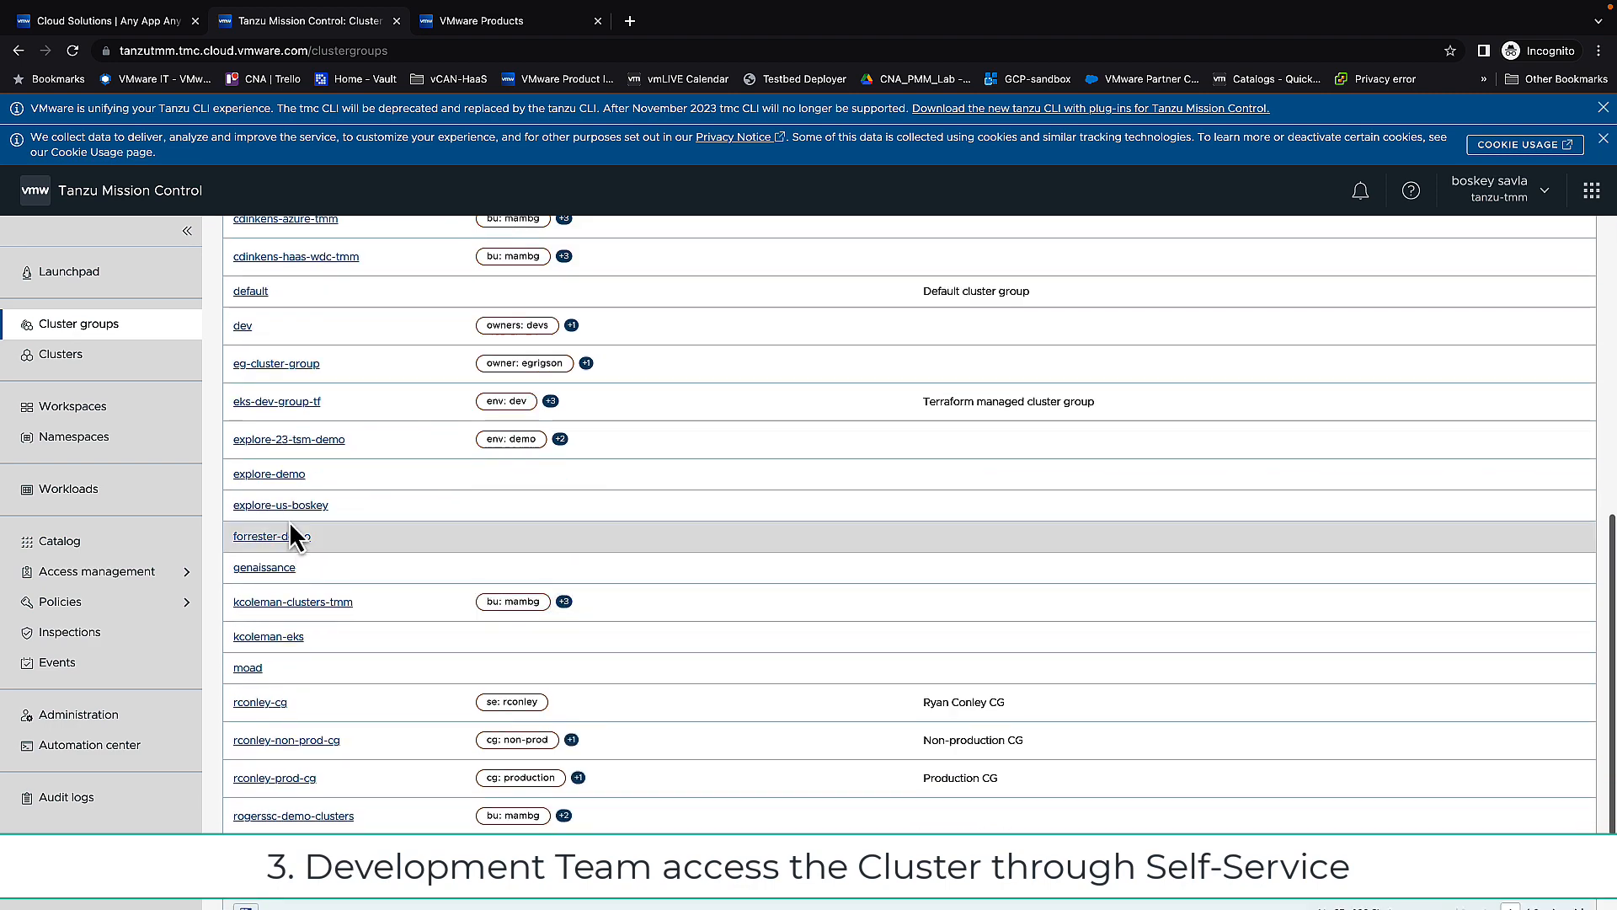
click(286, 507)
scroll(483, 787, down, 1)
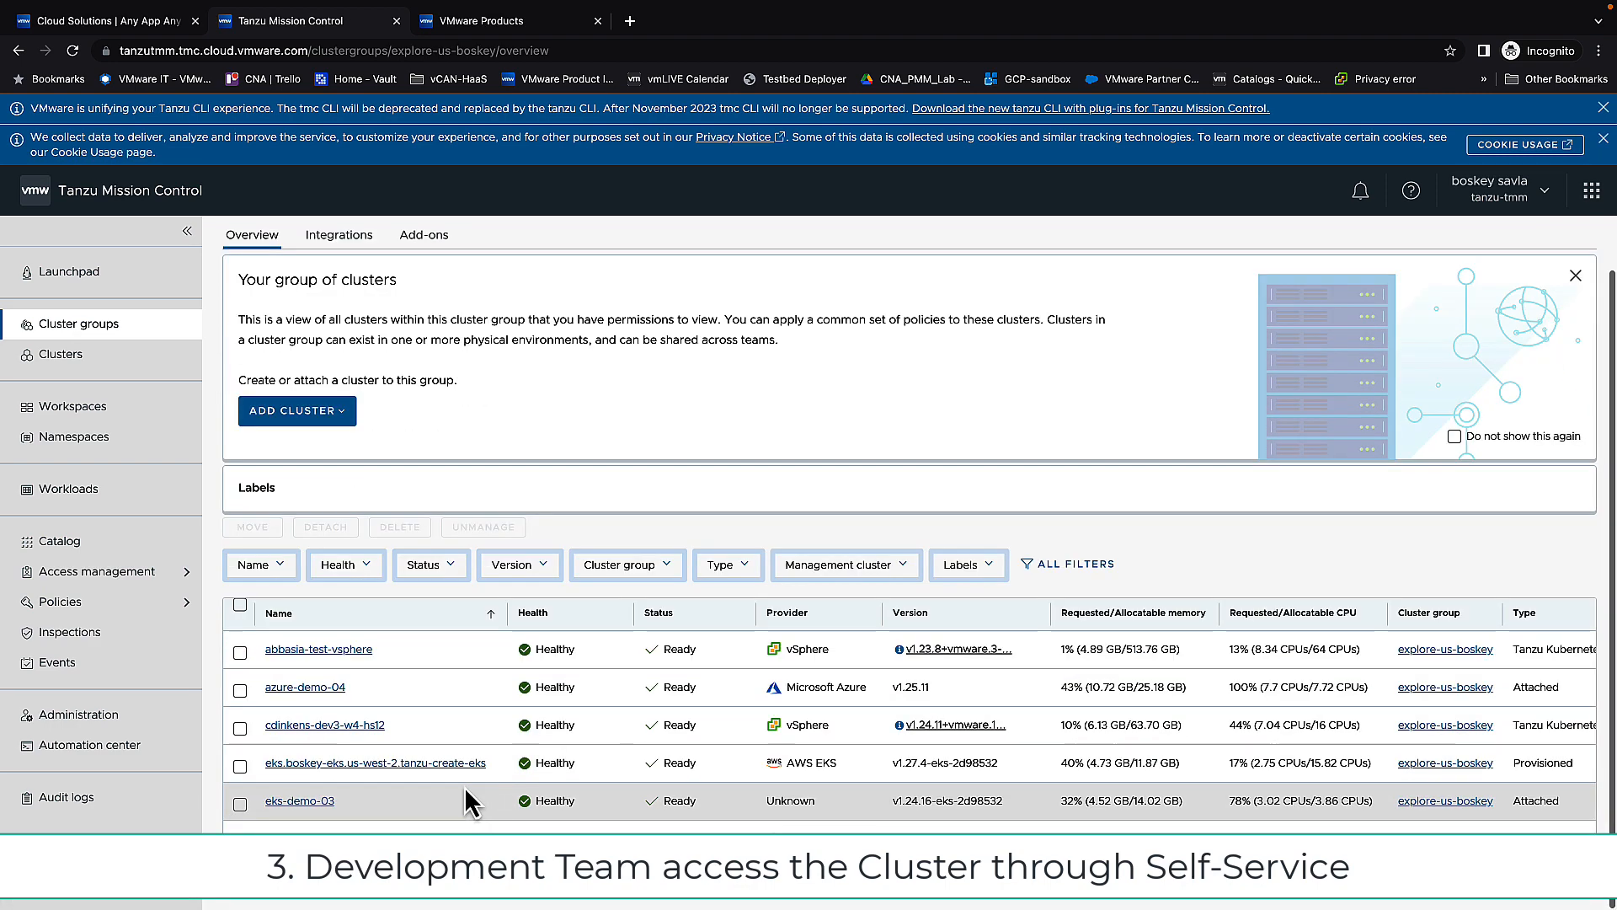
click(455, 783)
click(1560, 263)
click(1524, 294)
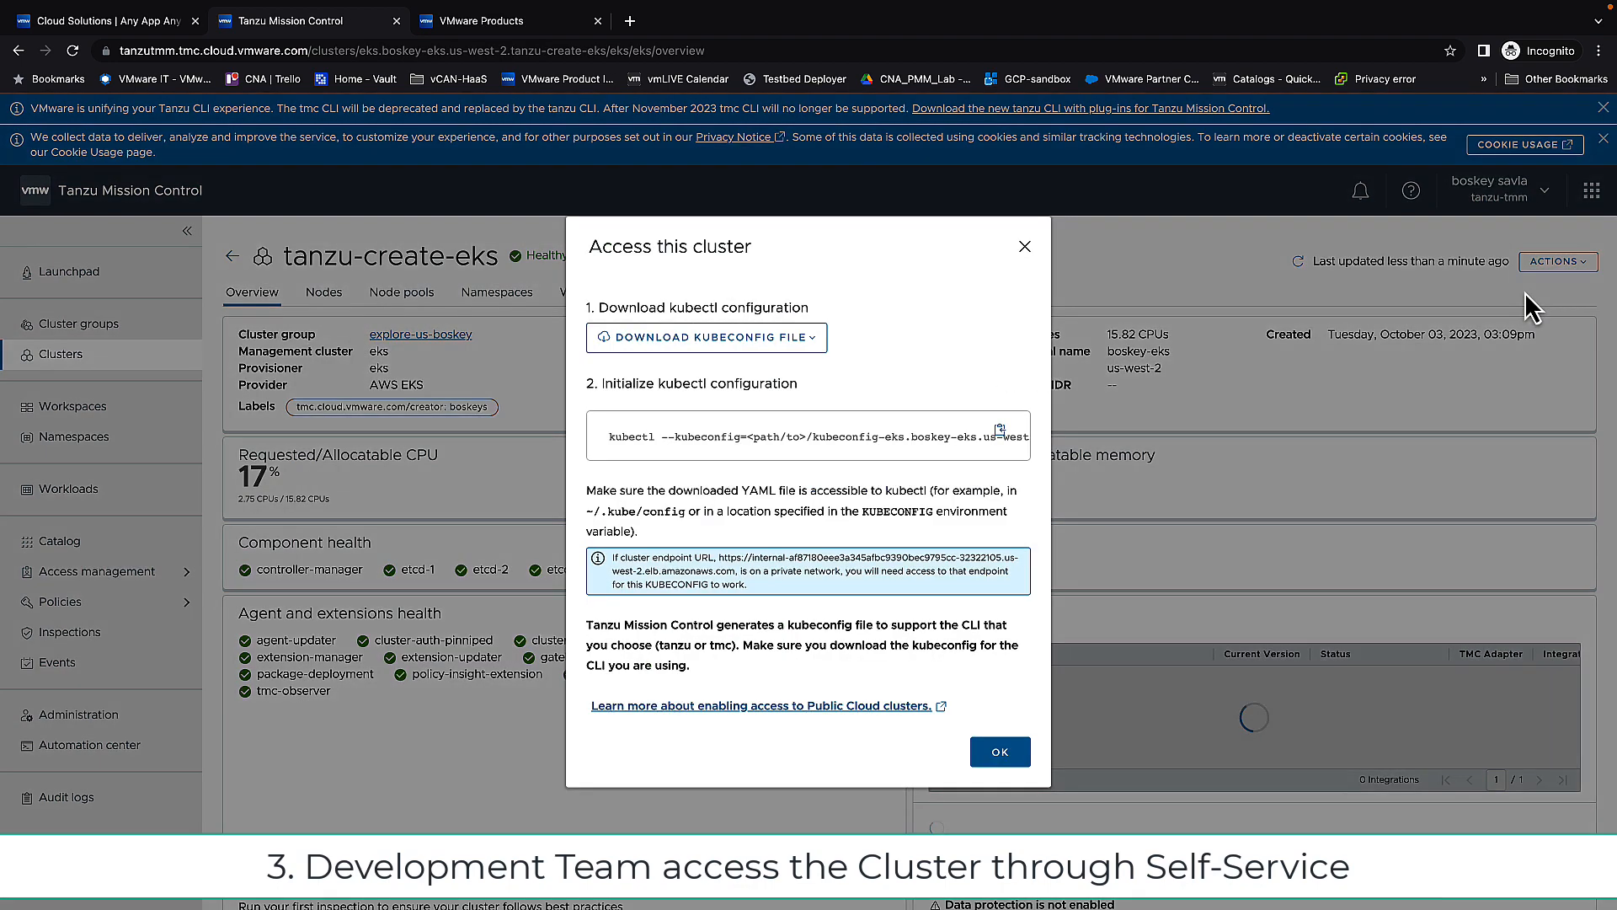
click(784, 347)
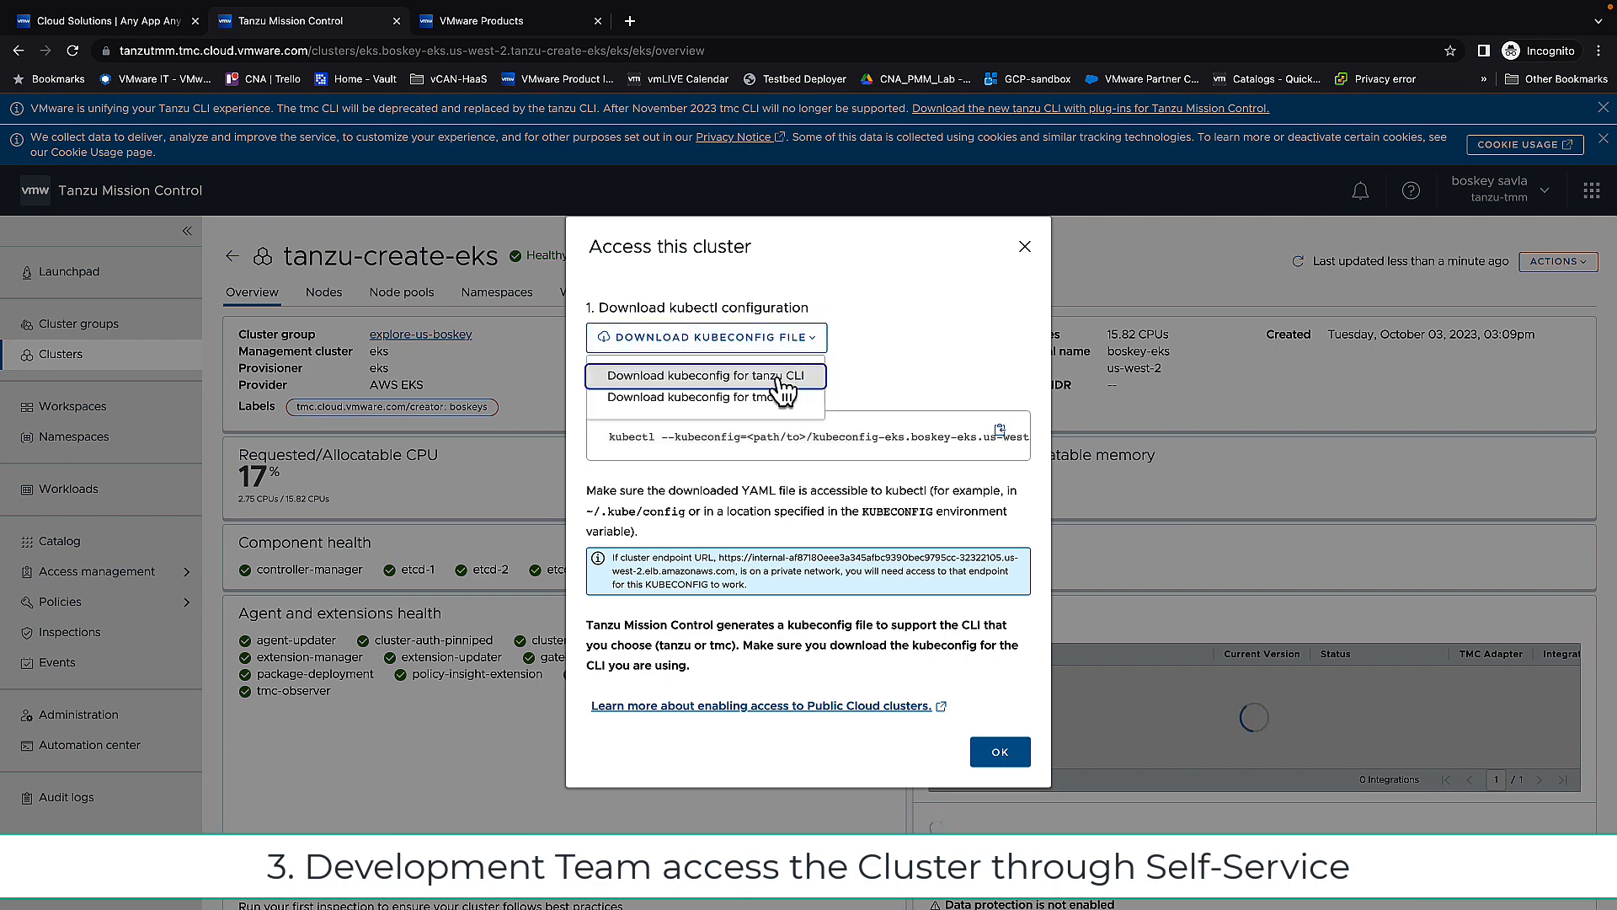